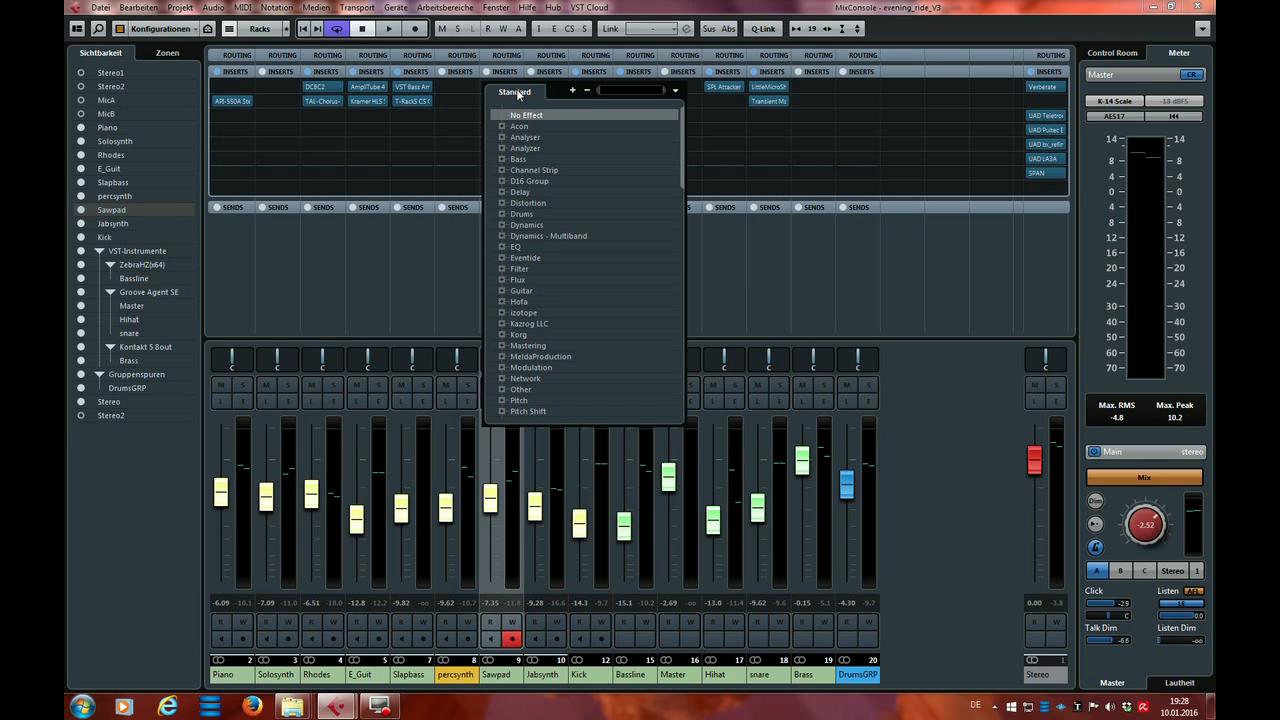
Load the Compressor effect into the first insert slot of the Sawpad channel and reposition its editor window.
{"action": "type", "text": "co"}
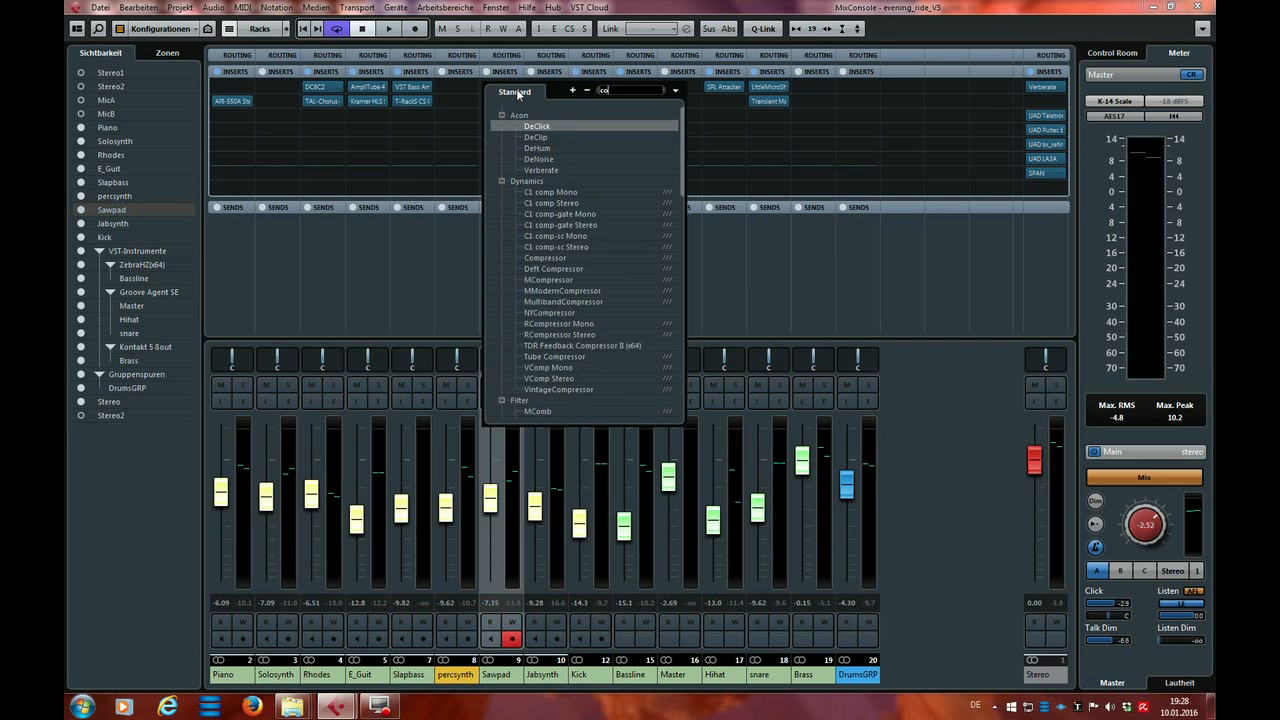
{"action": "type", "text": "mpressor"}
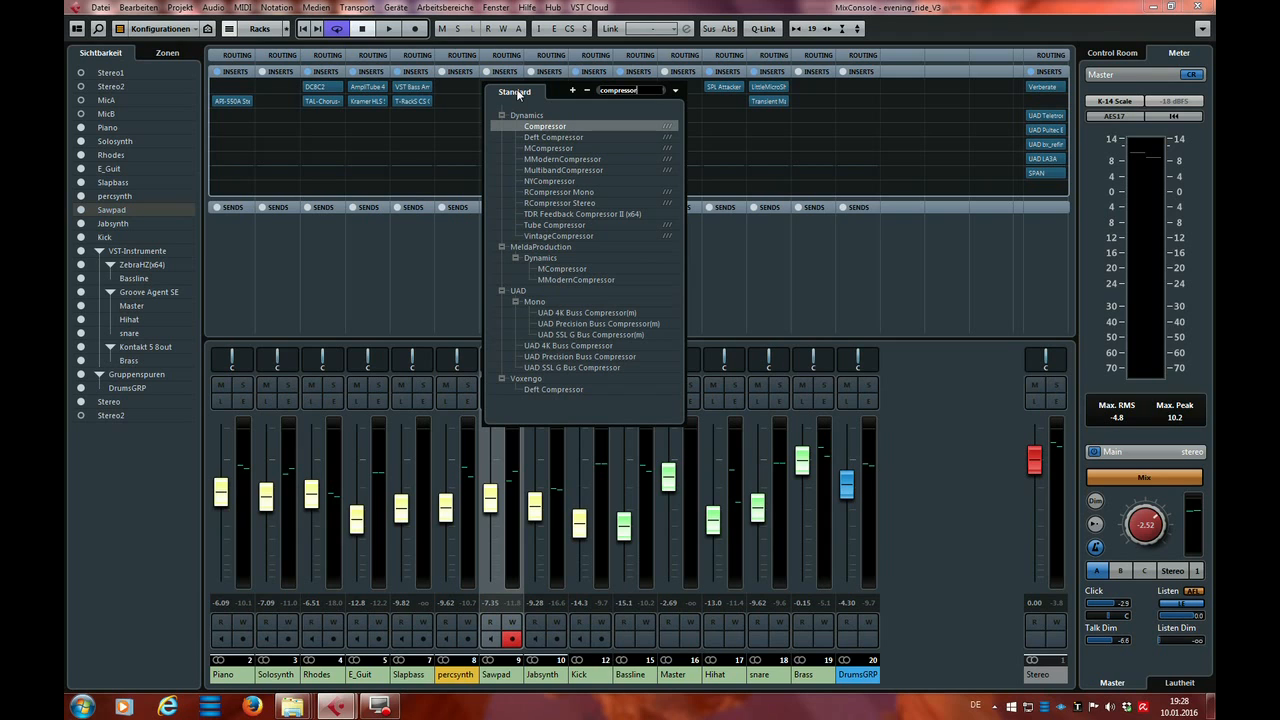
{"action": "double_click", "coordinate": [546, 125]}
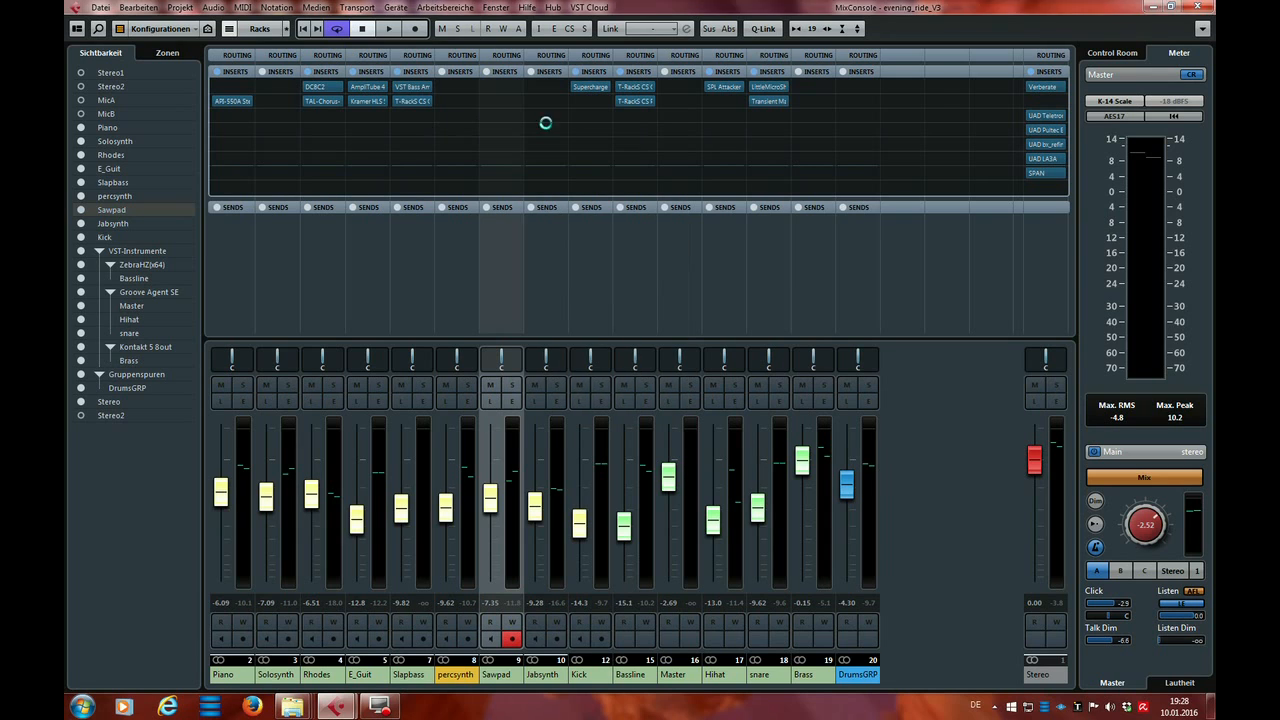
{"action": "left_click_drag", "start_coordinate": [600, 222], "coordinate": [720, 268]}
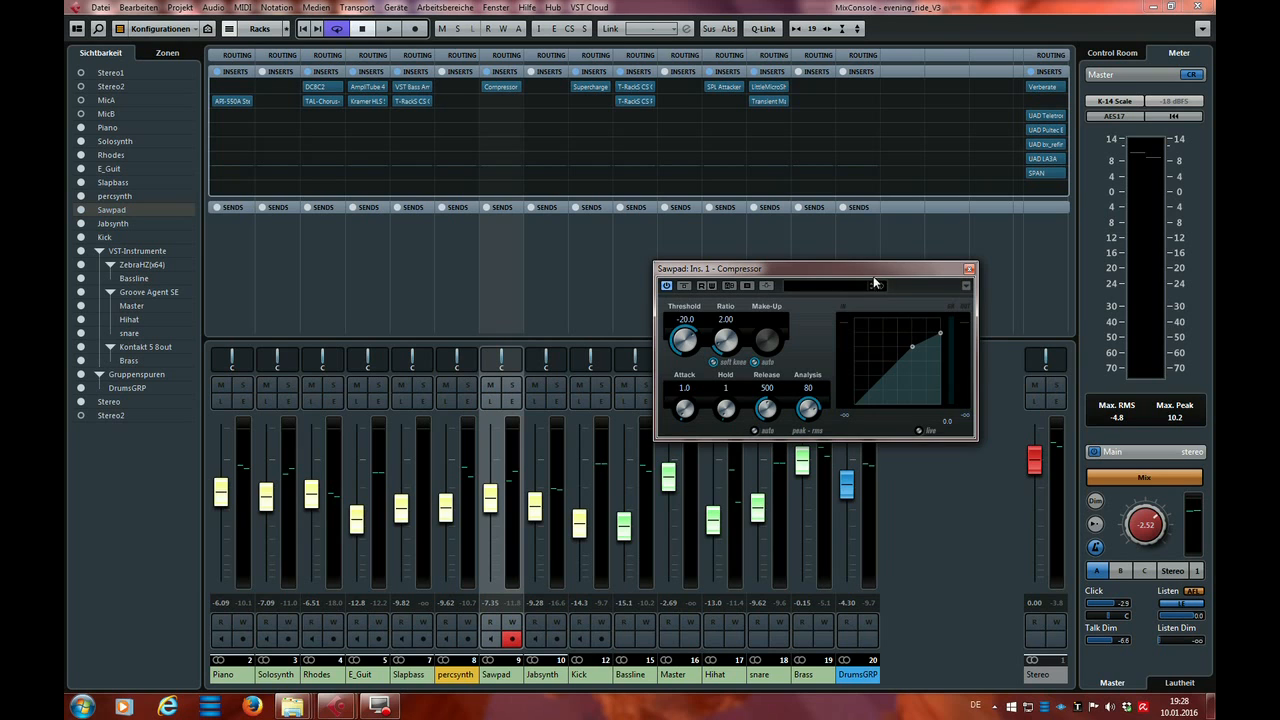
{"action": "left_click_drag", "start_coordinate": [875, 270], "coordinate": [867, 241]}
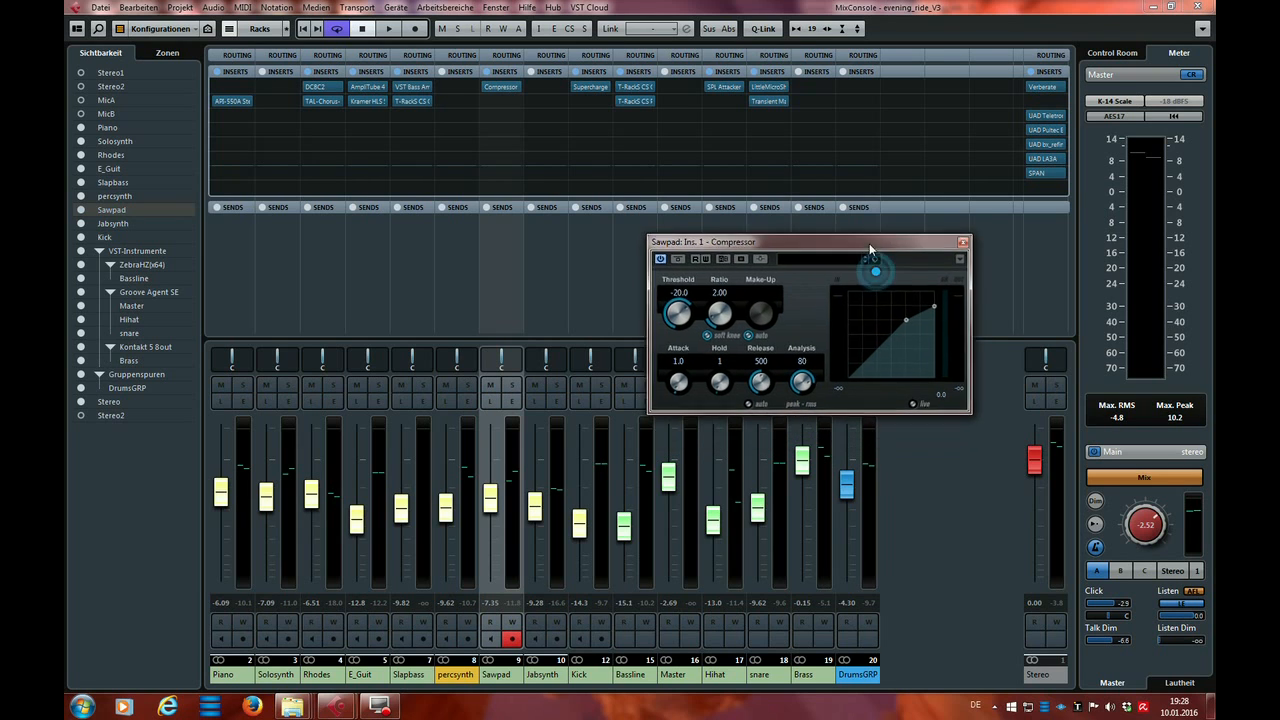
Replace the Sawpad channel's first insert with VSTDynamics, reposition its editor, and close it.
{"action": "left_click", "coordinate": [512, 88]}
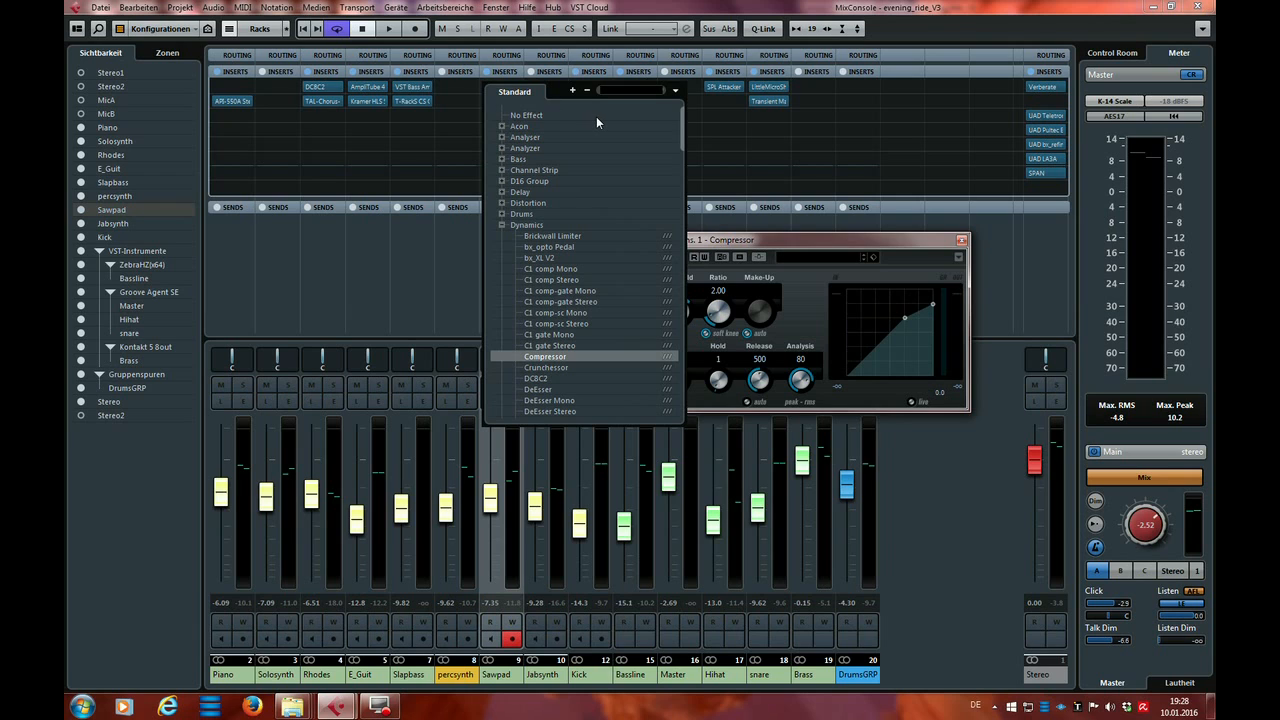
{"action": "type", "text": "v"}
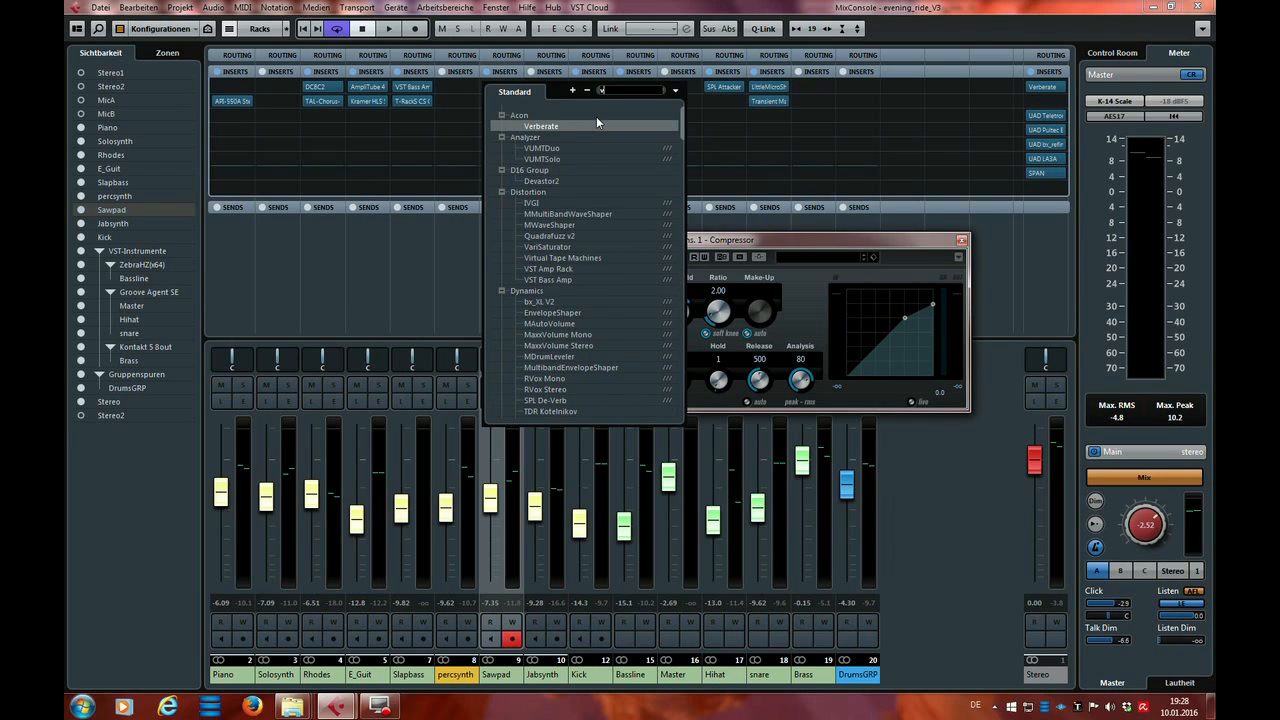
{"action": "type", "text": "stdyn"}
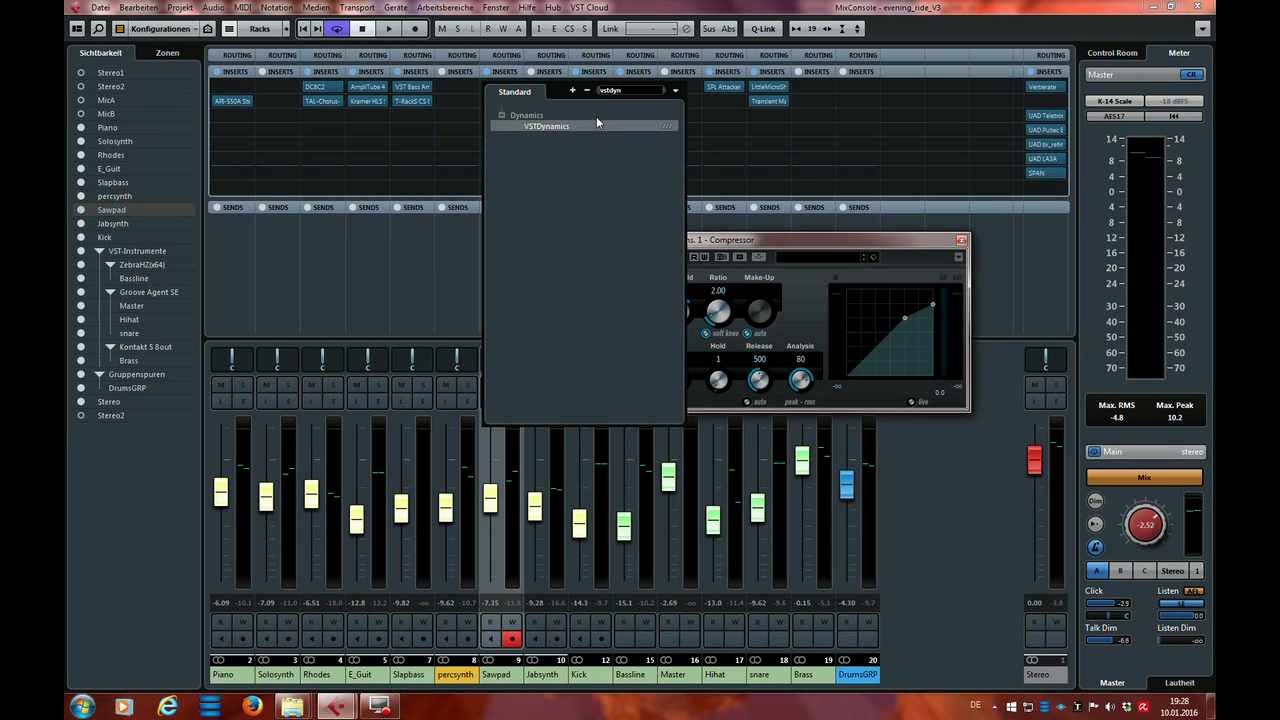
{"action": "left_click", "coordinate": [588, 126]}
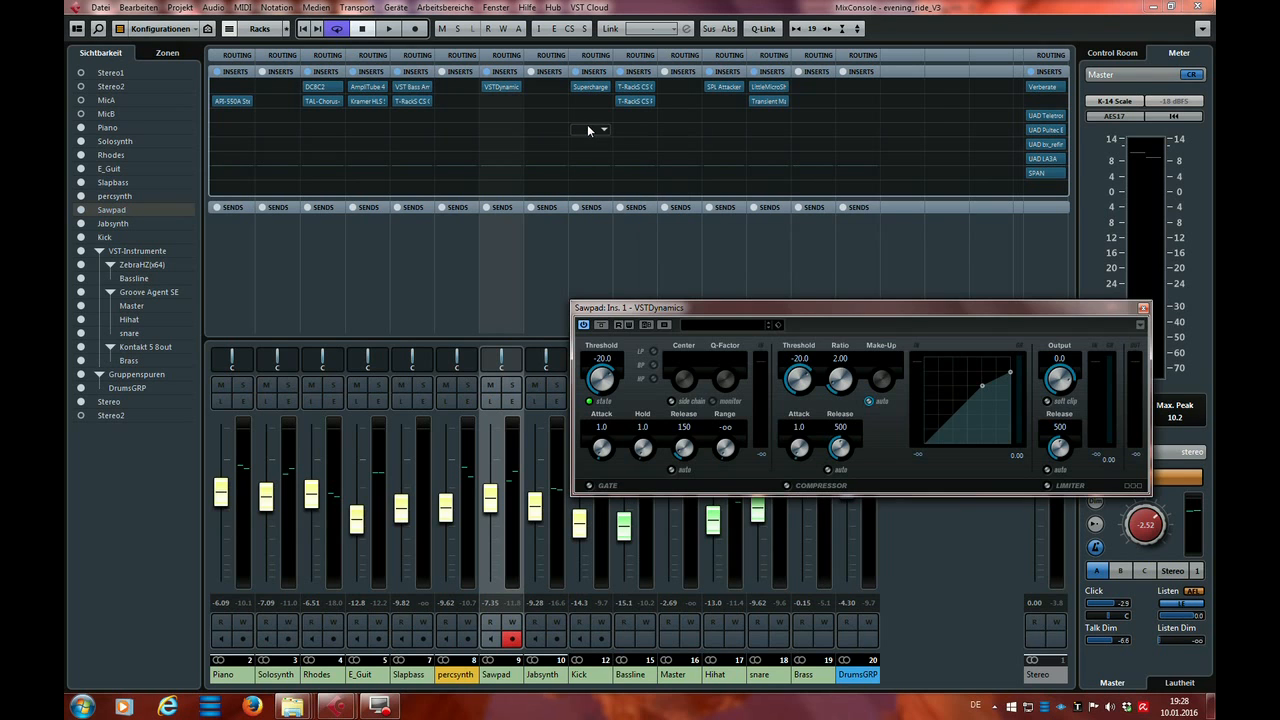
{"action": "left_click_drag", "start_coordinate": [806, 309], "coordinate": [670, 252]}
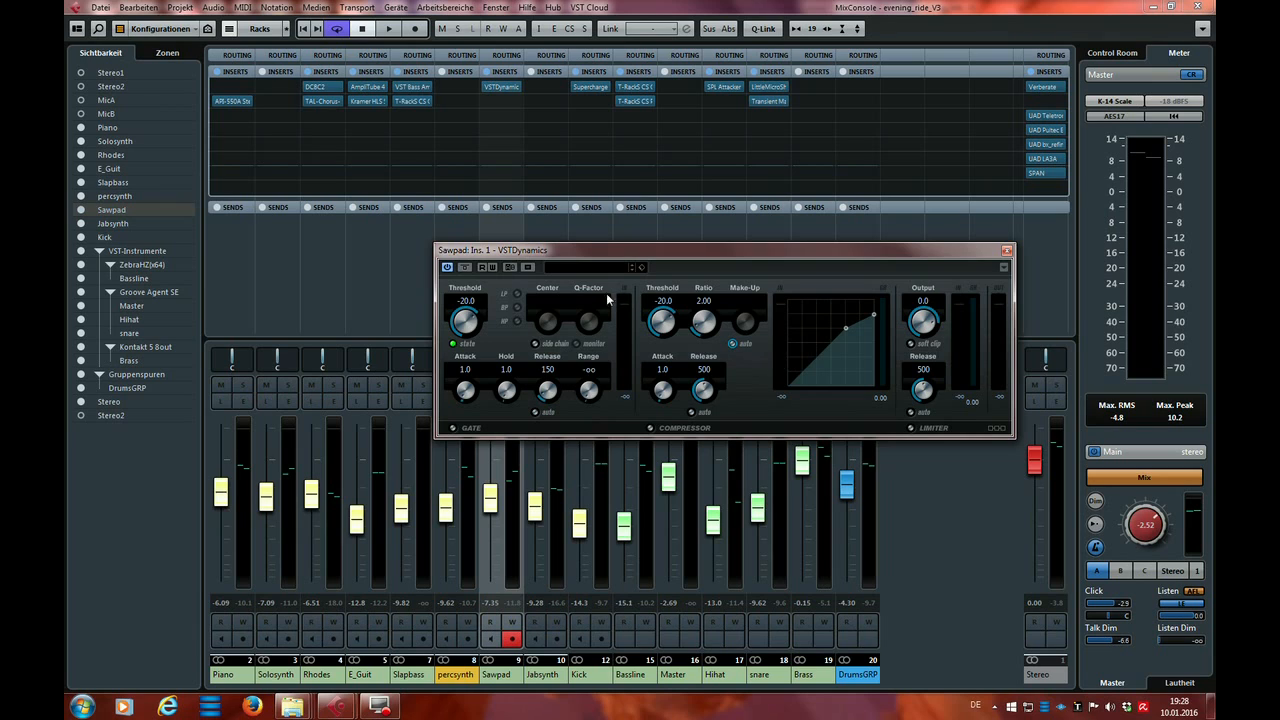
{"action": "left_click", "coordinate": [770, 413]}
{"action": "left_click", "coordinate": [1007, 254]}
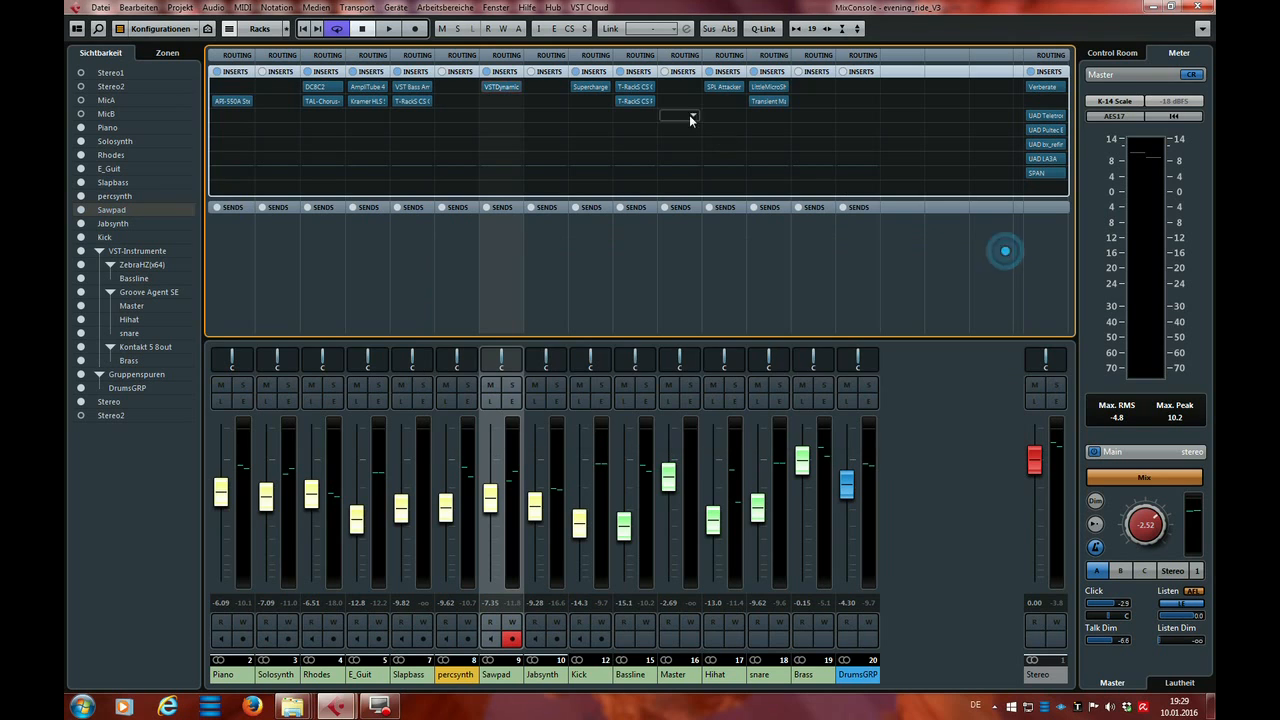
Replace the Sawpad channel's first insert with the REVelation reverb and close its editor.
{"action": "left_click", "coordinate": [508, 88]}
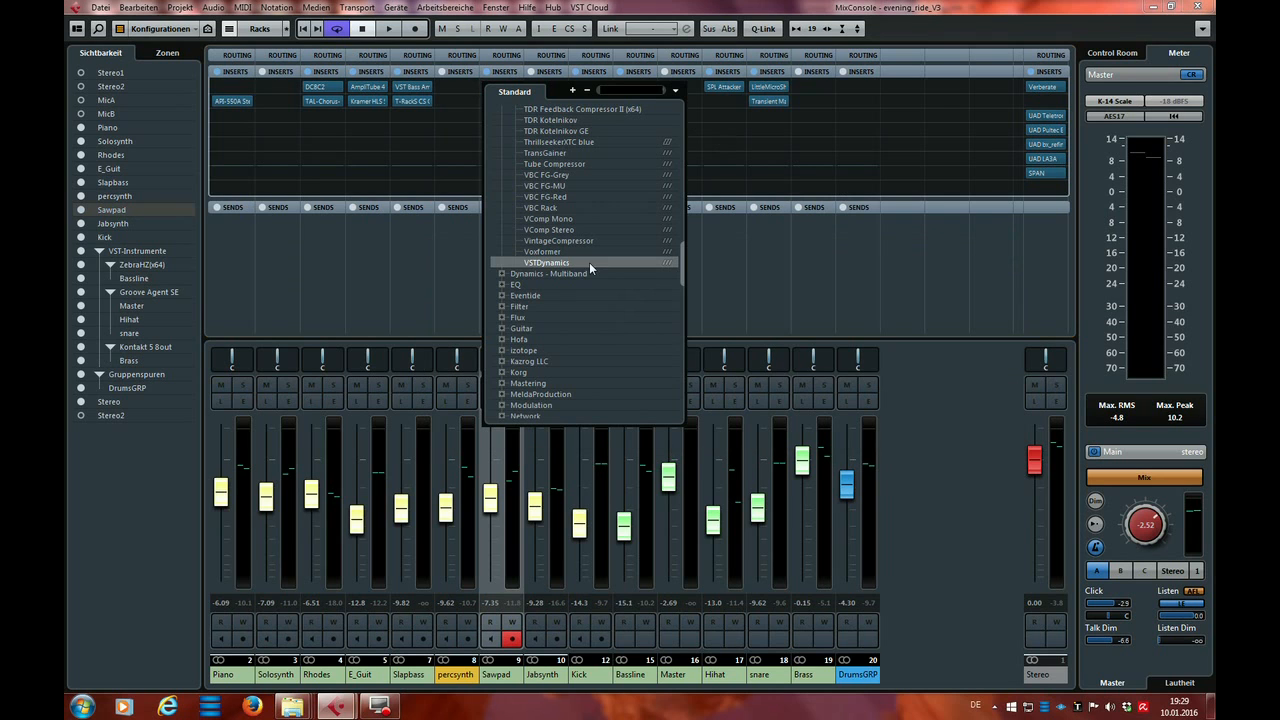
{"action": "left_click_drag", "start_coordinate": [681, 265], "coordinate": [684, 118]}
{"action": "left_click", "coordinate": [622, 91]}
{"action": "type", "text": "rev"}
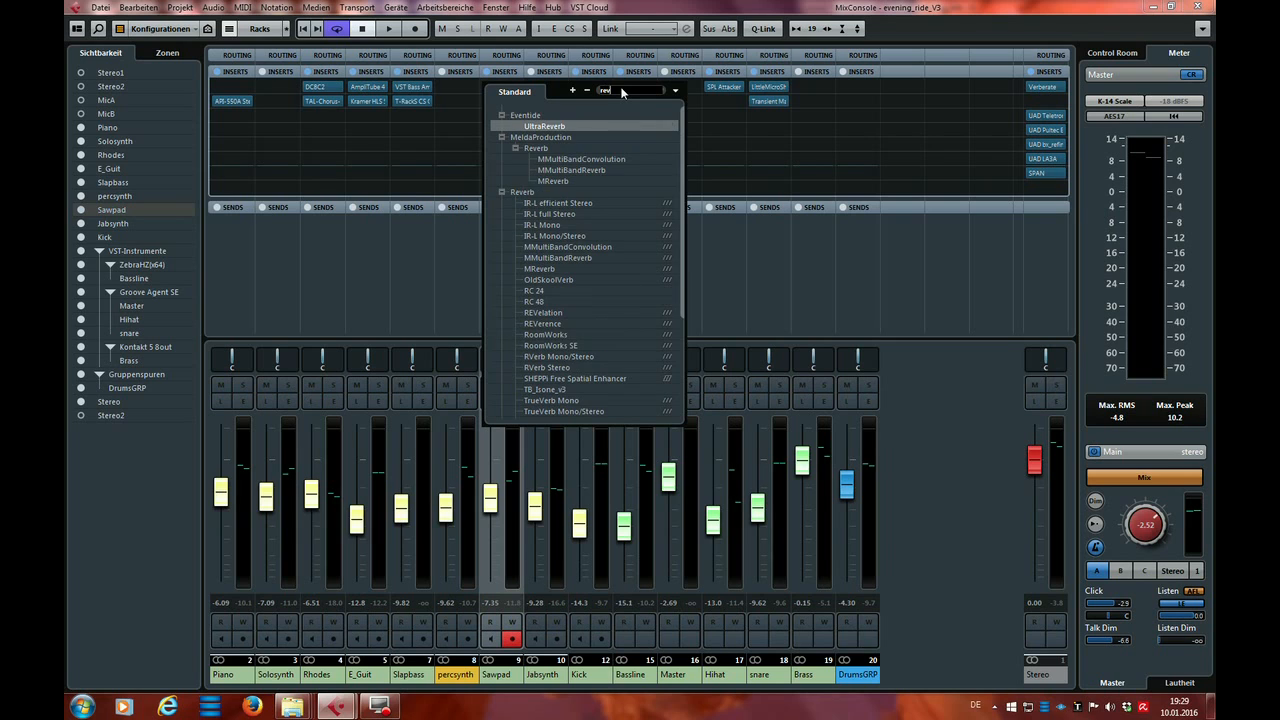
{"action": "type", "text": "a"}
{"action": "key", "text": "BackSpace"}
{"action": "type", "text": "ela"}
{"action": "left_click", "coordinate": [579, 123]}
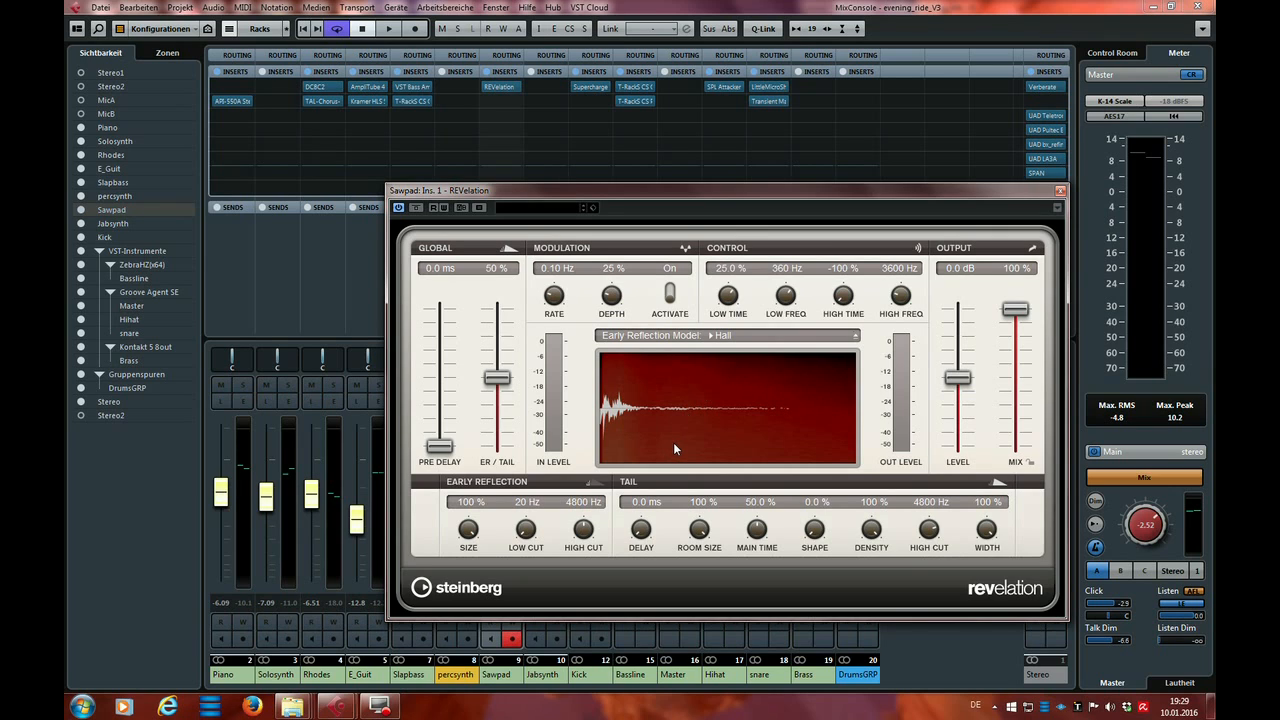
{"action": "left_click", "coordinate": [1061, 190]}
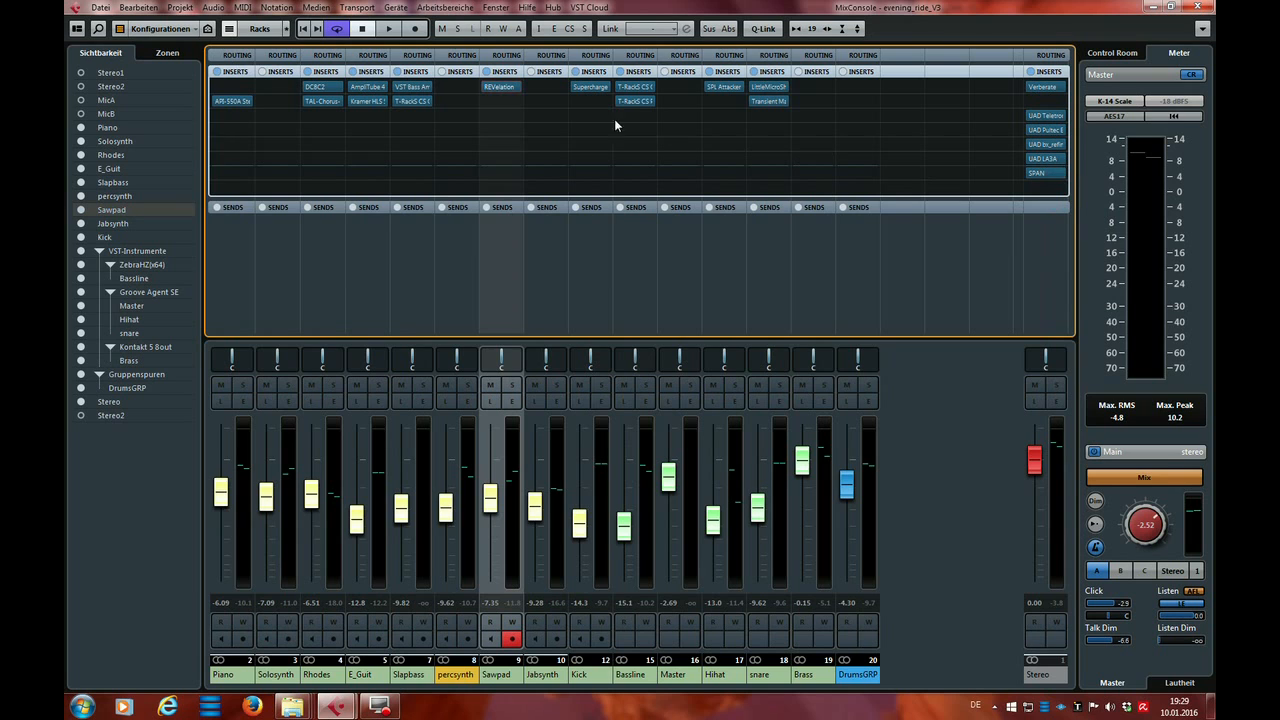
Replace the Sawpad channel's first insert with StereoDelay and close its editor.
{"action": "left_click", "coordinate": [503, 87]}
{"action": "type", "text": "delay"}
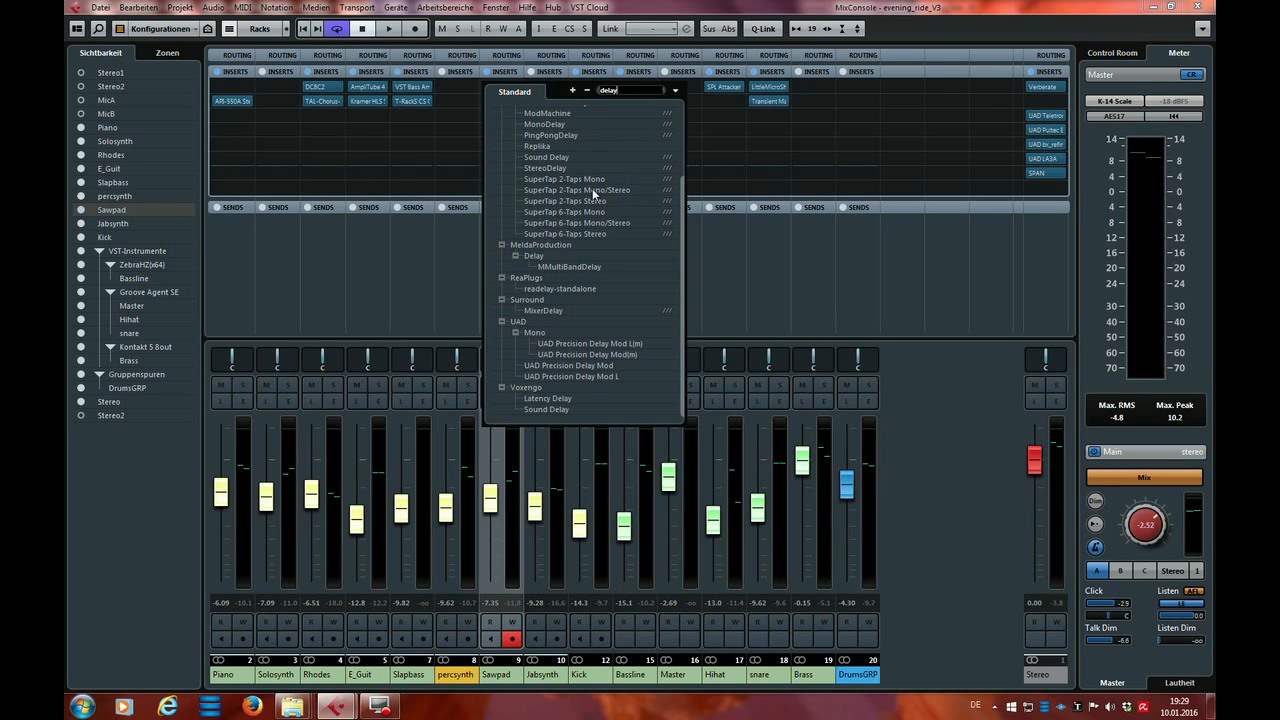
{"action": "left_click", "coordinate": [566, 167]}
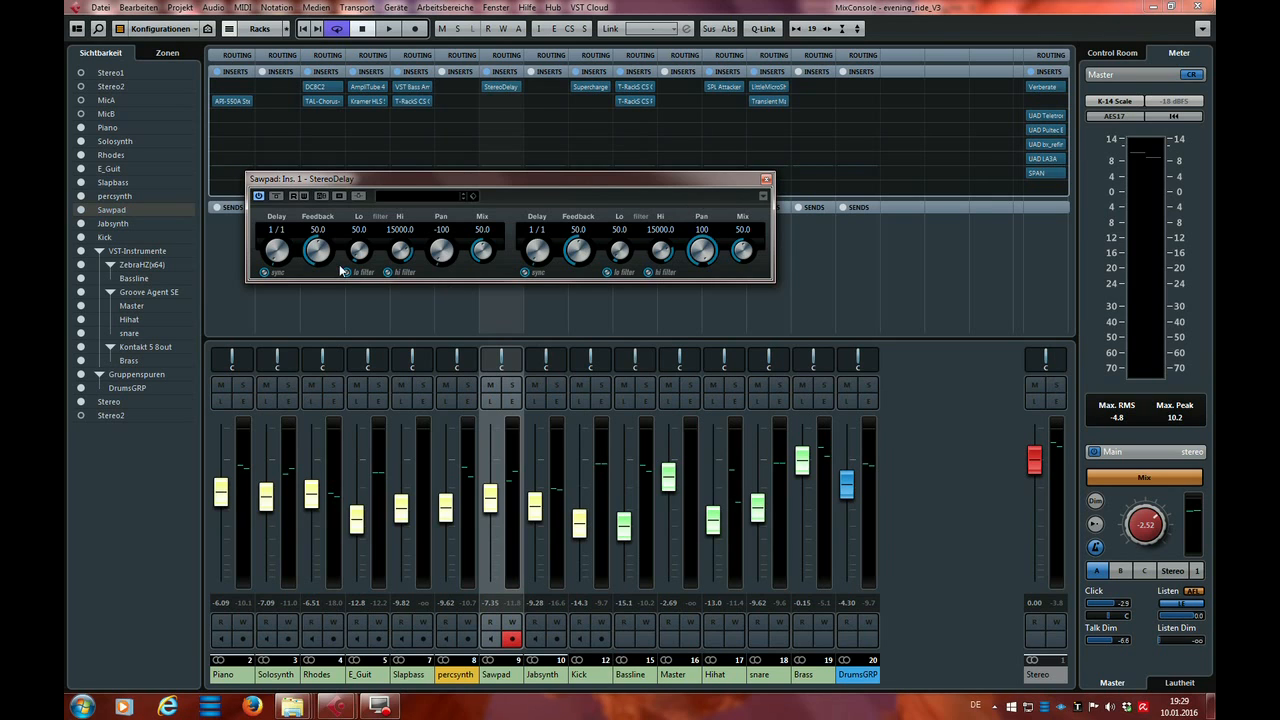
{"action": "left_click", "coordinate": [766, 179]}
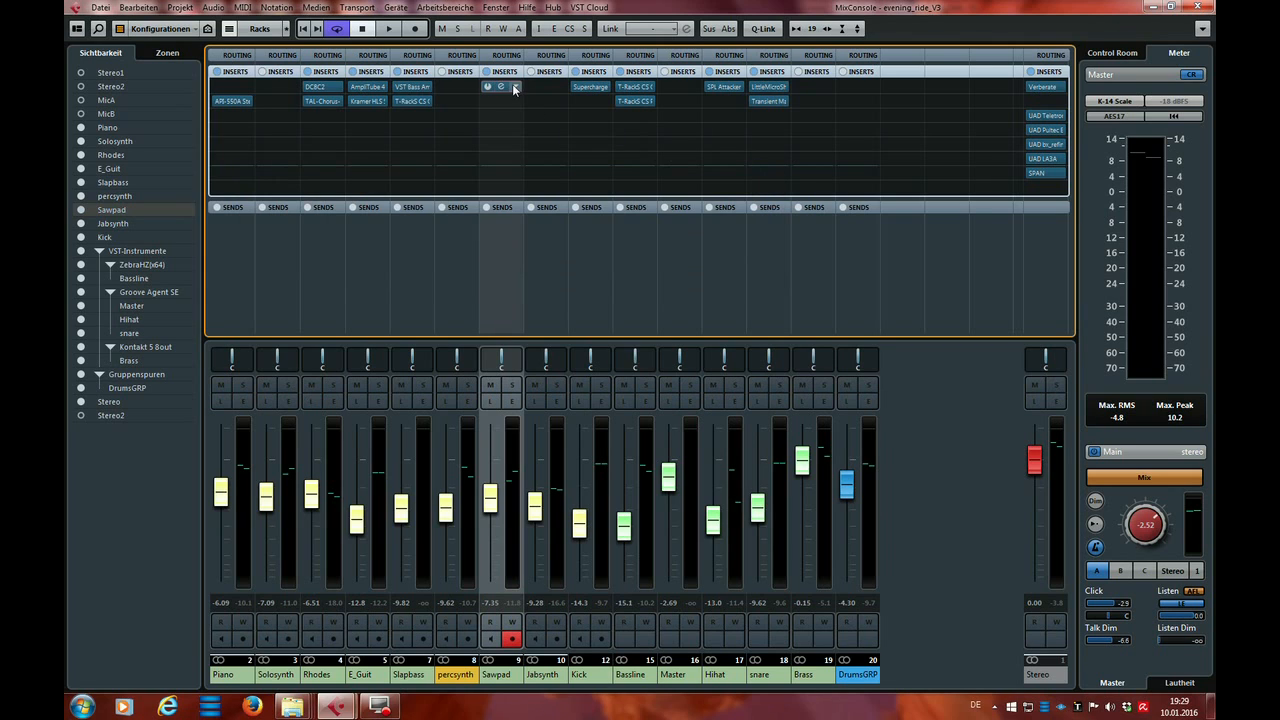
Replace the Sawpad channel's first insert with VintageCompressor, reposition its editor, and close it.
{"action": "left_click", "coordinate": [512, 88]}
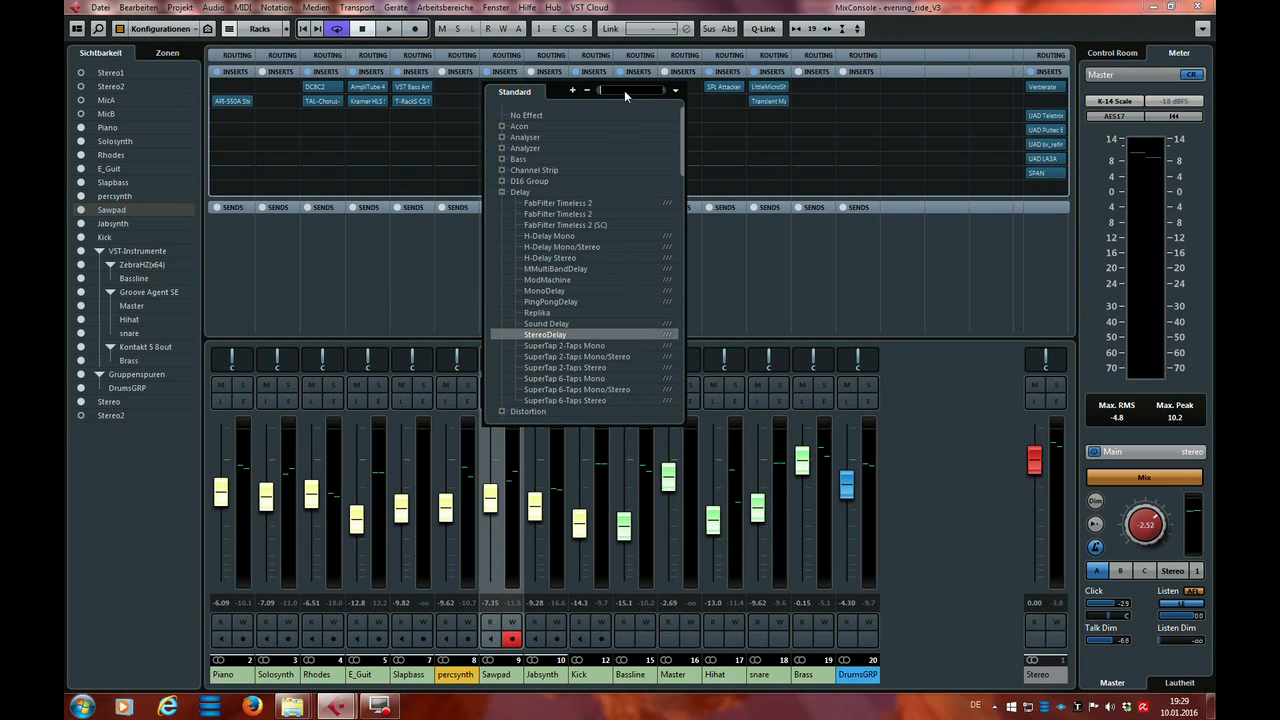
{"action": "type", "text": "vin"}
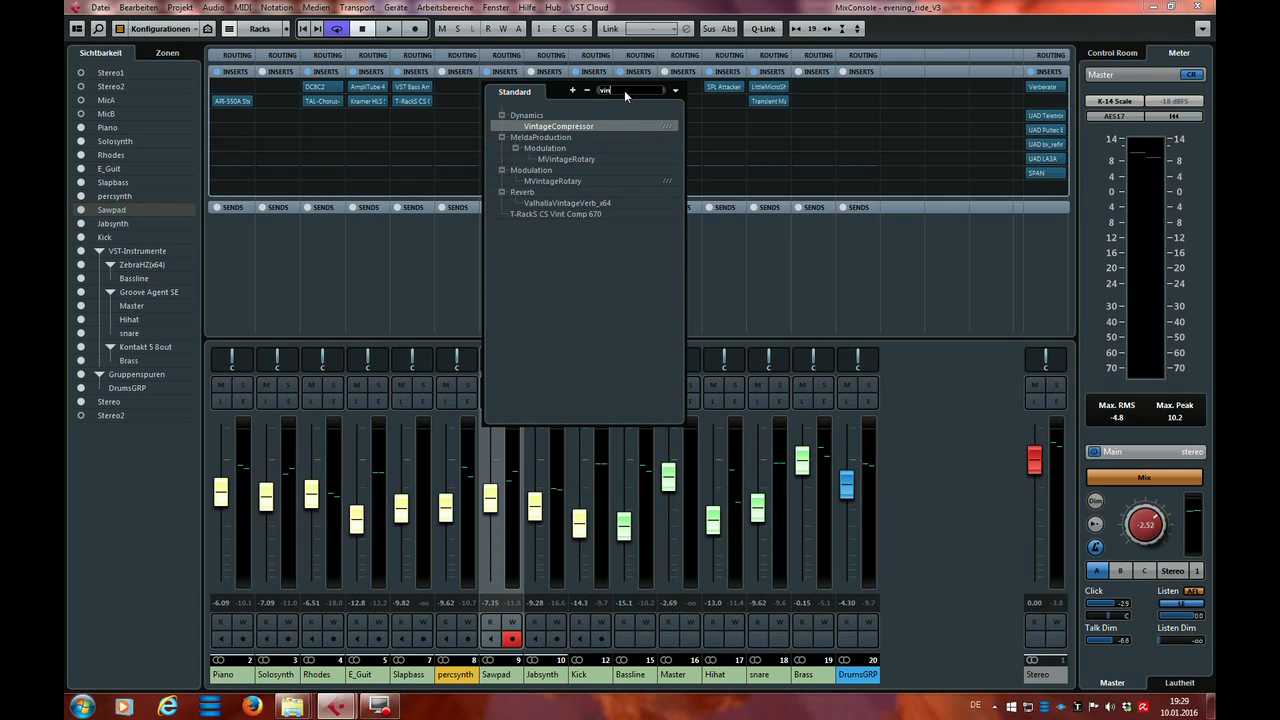
{"action": "left_click", "coordinate": [585, 126]}
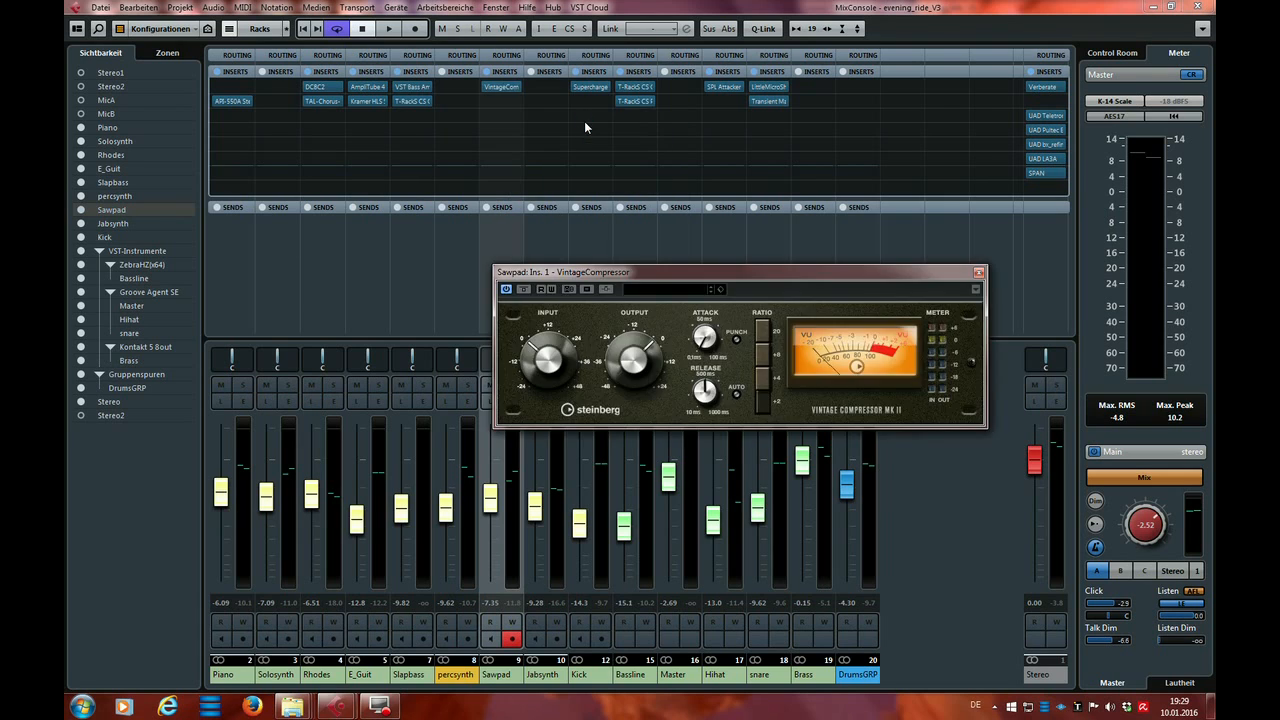
{"action": "left_click_drag", "start_coordinate": [784, 271], "coordinate": [822, 297]}
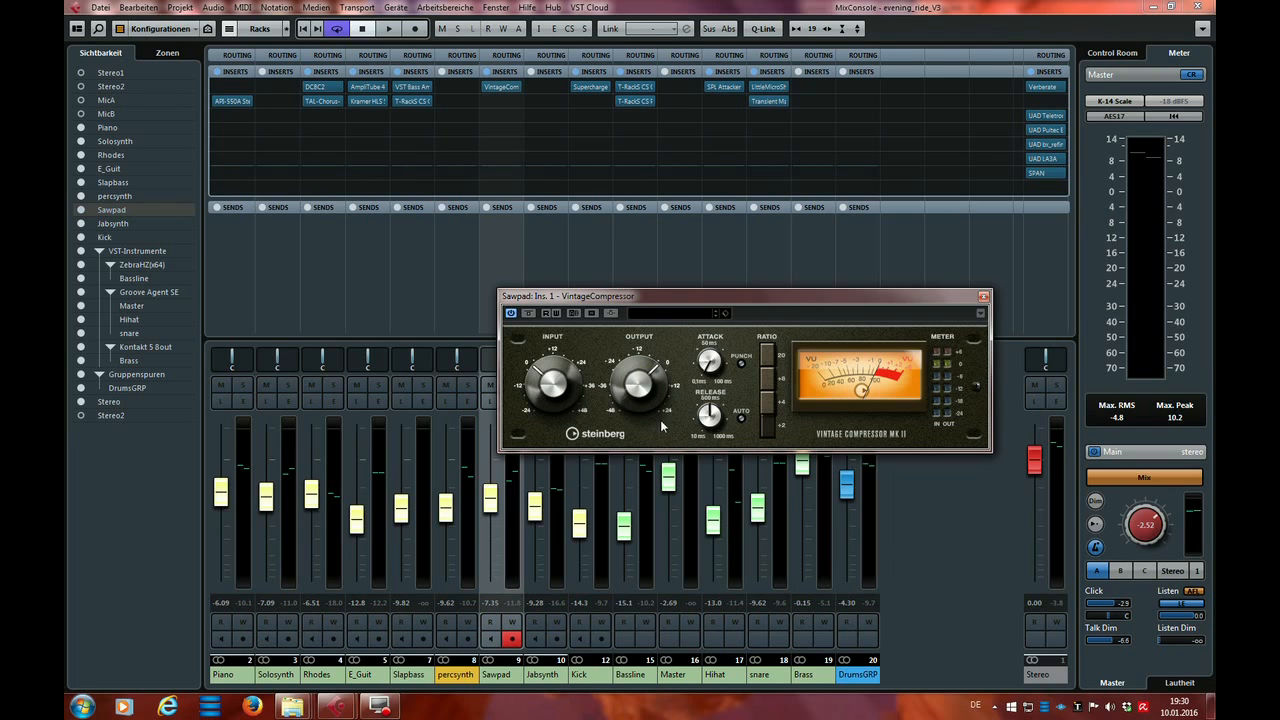
{"action": "left_click", "coordinate": [983, 296]}
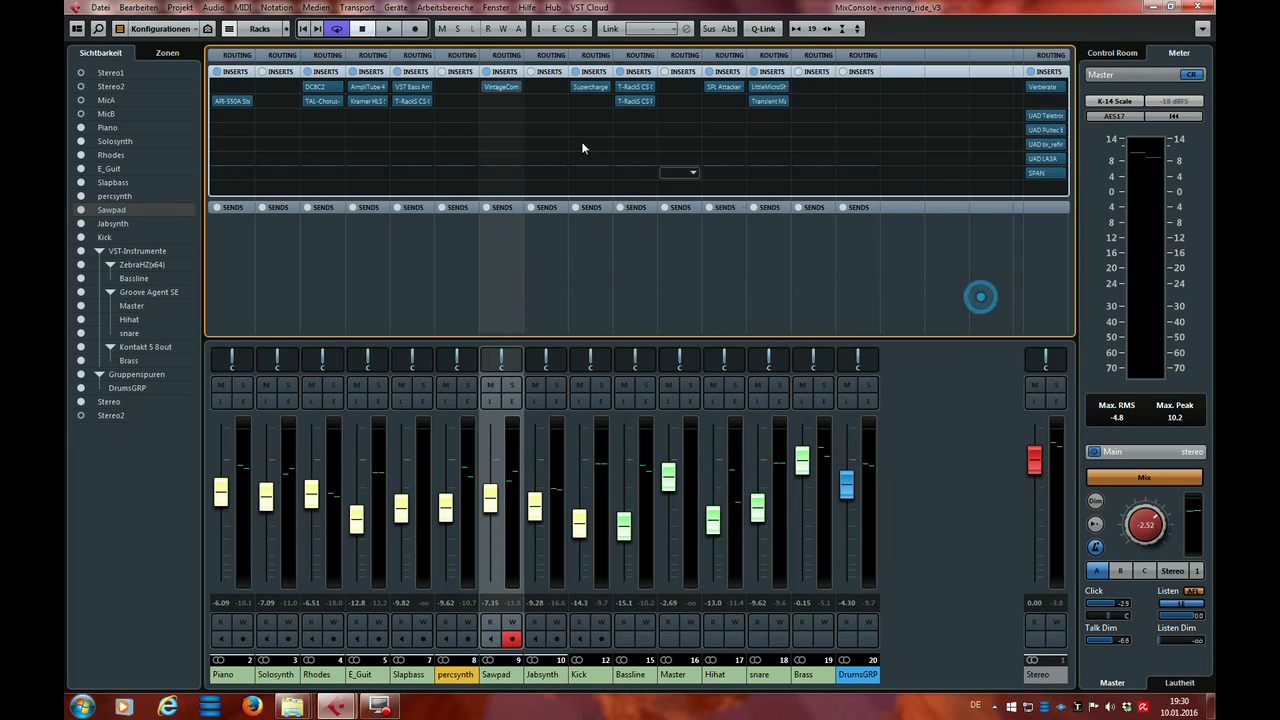
Replace the Sawpad channel's first insert with MonoDelay and close its editor.
{"action": "left_click", "coordinate": [515, 87]}
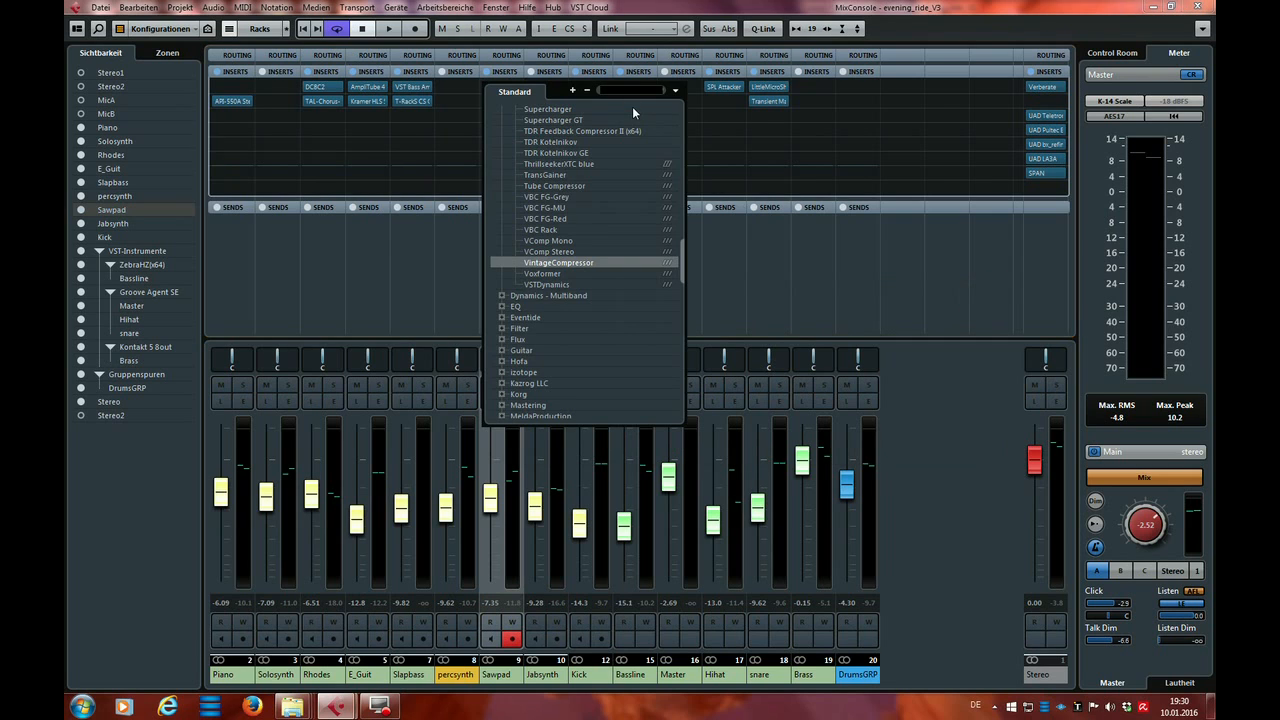
{"action": "type", "text": "mod"}
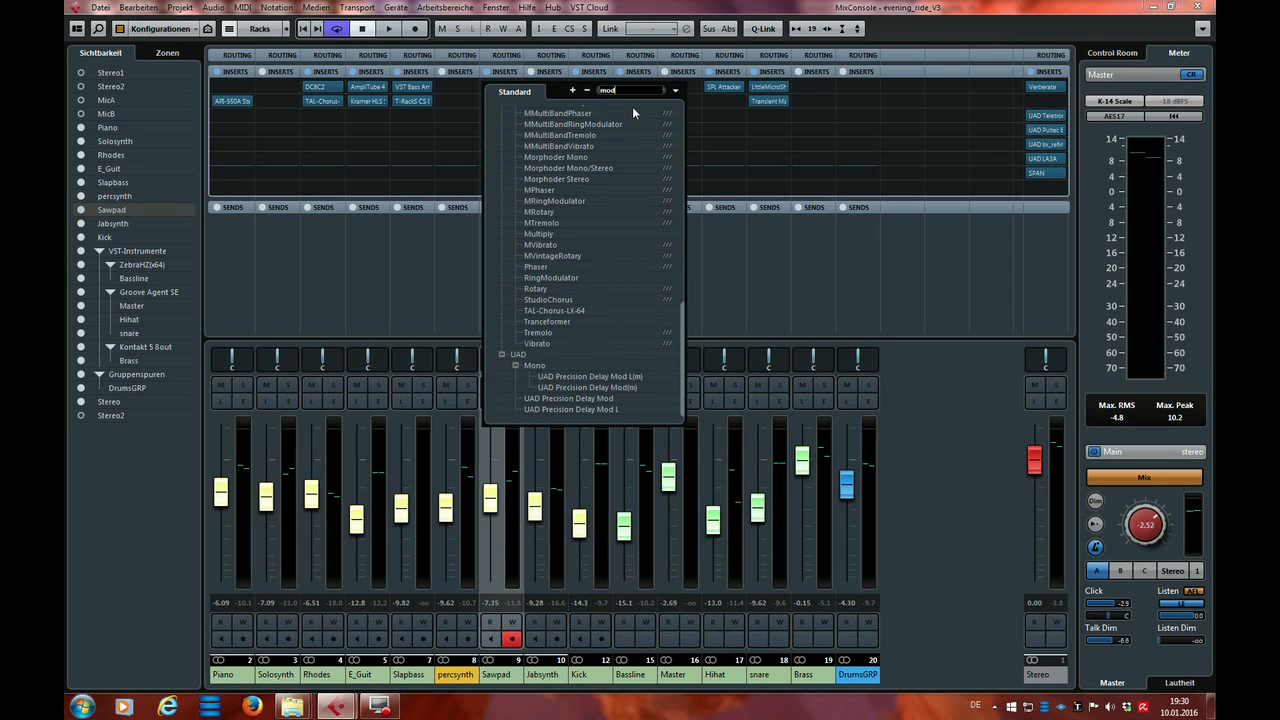
{"action": "type", "text": "le"}
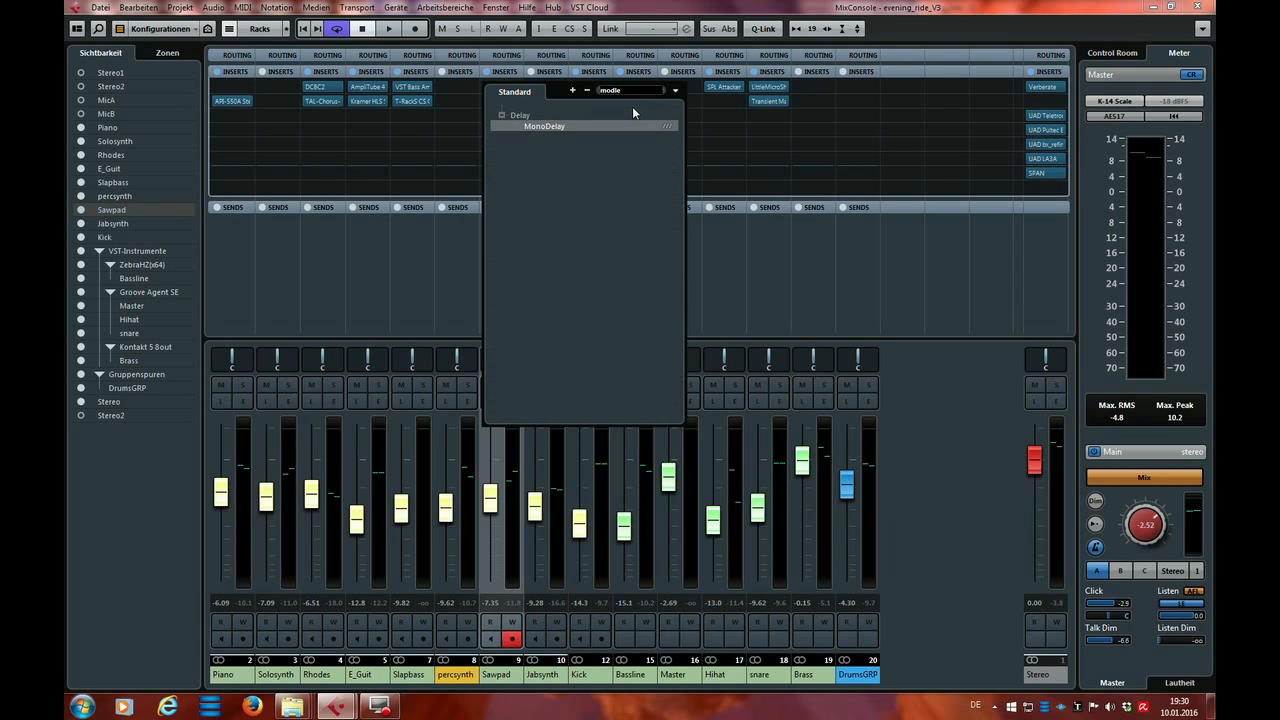
{"action": "left_click", "coordinate": [632, 126]}
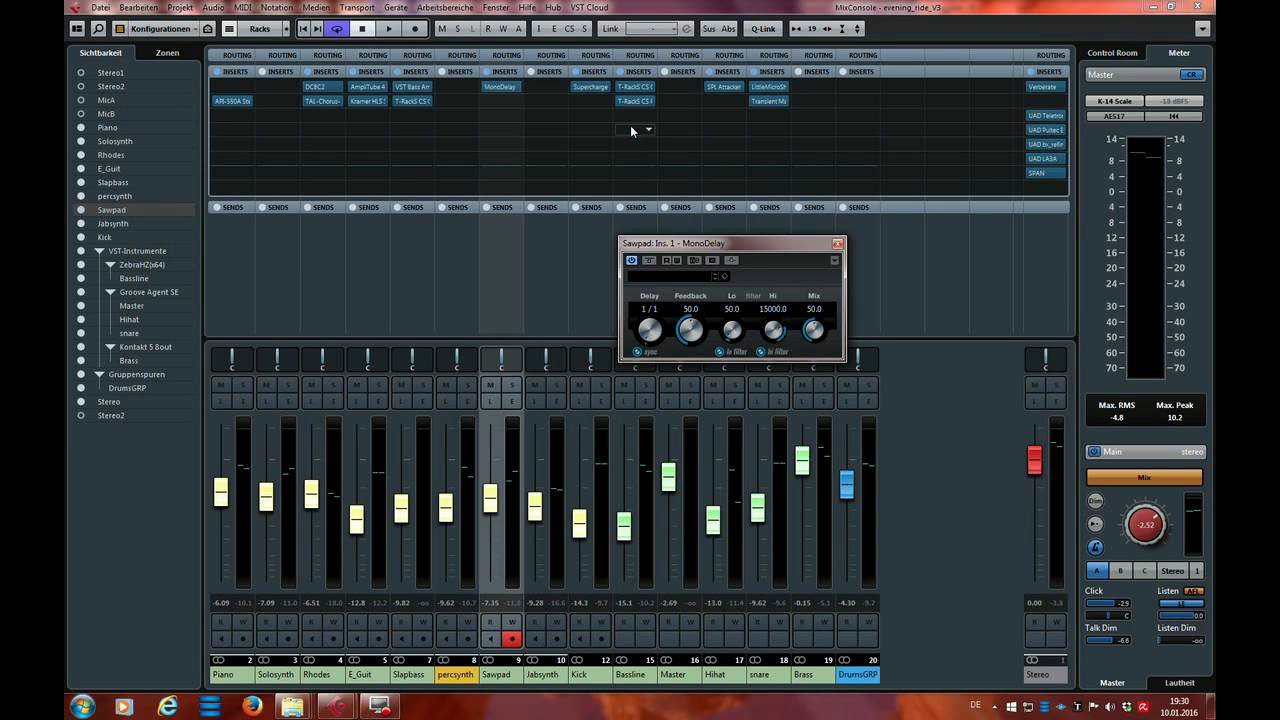
{"action": "left_click", "coordinate": [838, 243]}
Replace the Sawpad channel's first insert with ModMachine, close its editor, and remove the effect from the slot.
{"action": "left_click", "coordinate": [514, 86]}
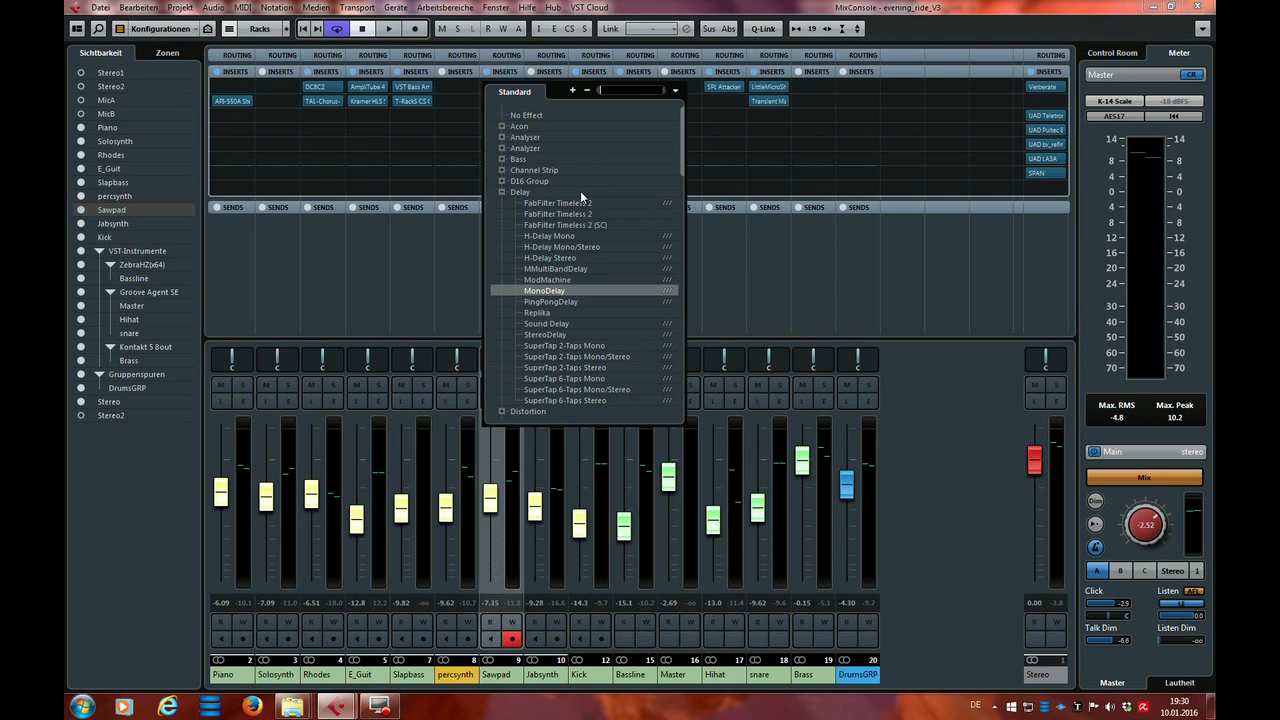
{"action": "left_click", "coordinate": [540, 280]}
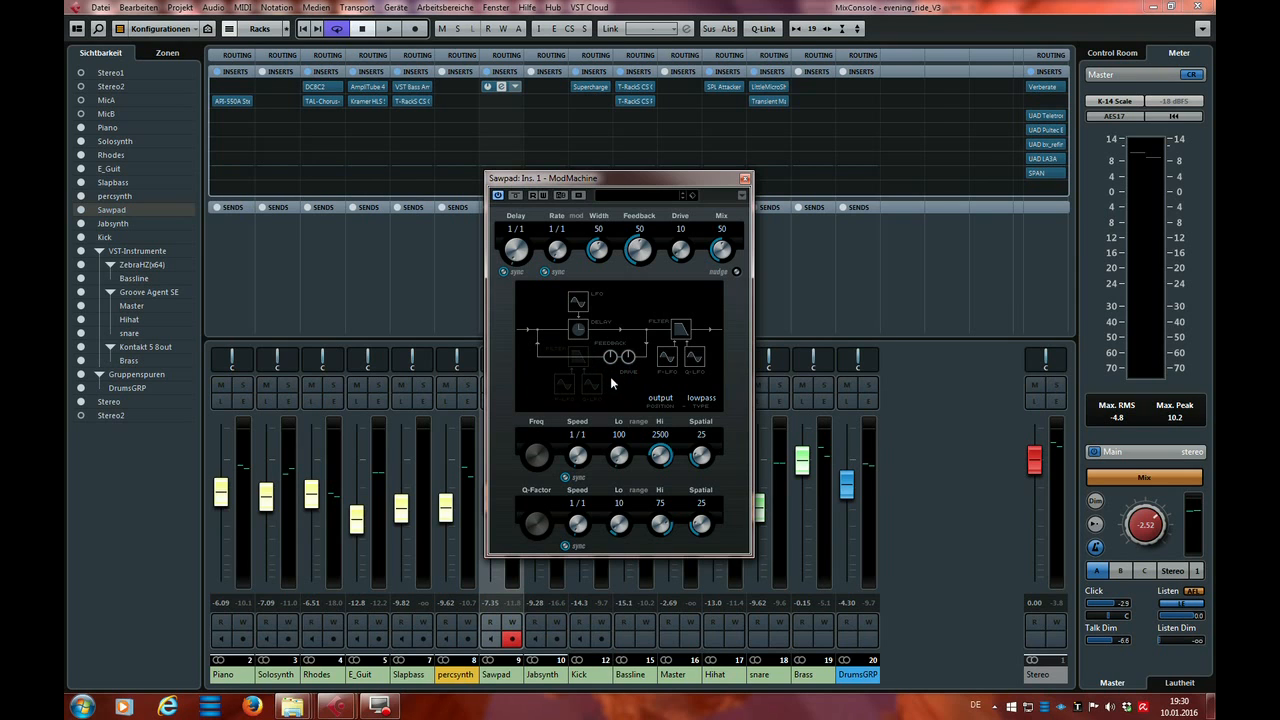
{"action": "left_click_drag", "start_coordinate": [641, 179], "coordinate": [848, 211]}
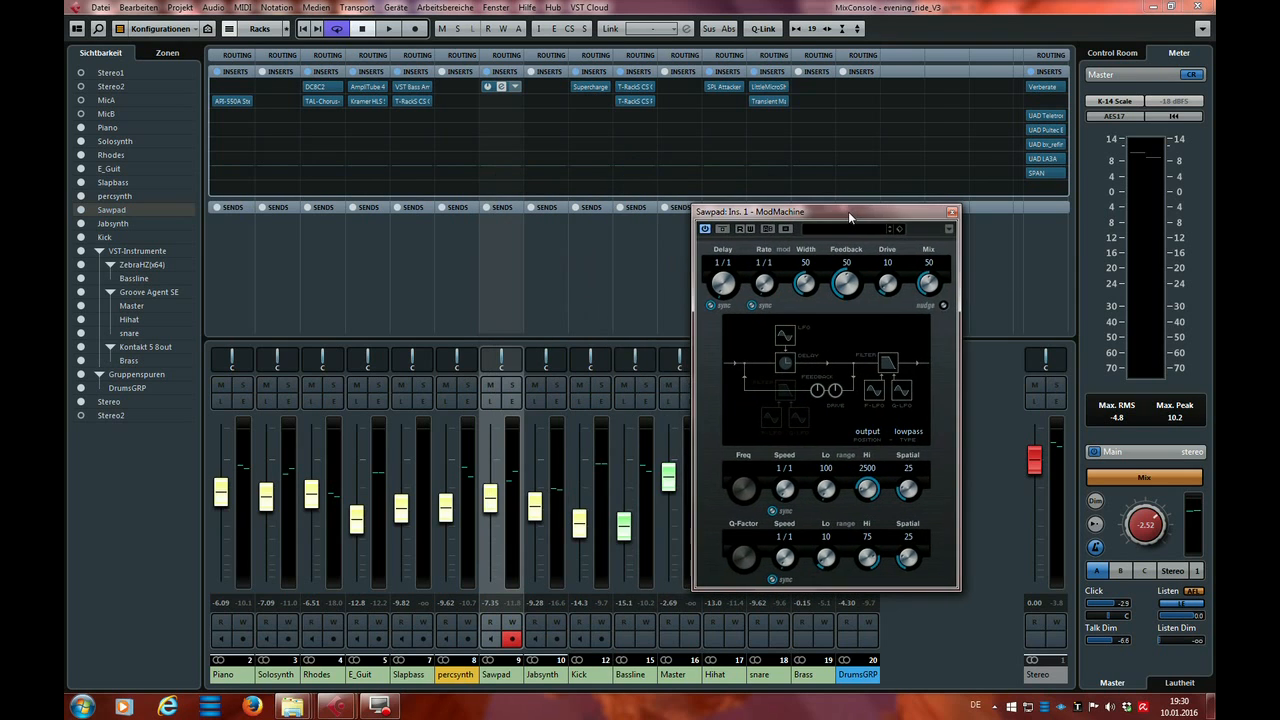
{"action": "left_click", "coordinate": [952, 212]}
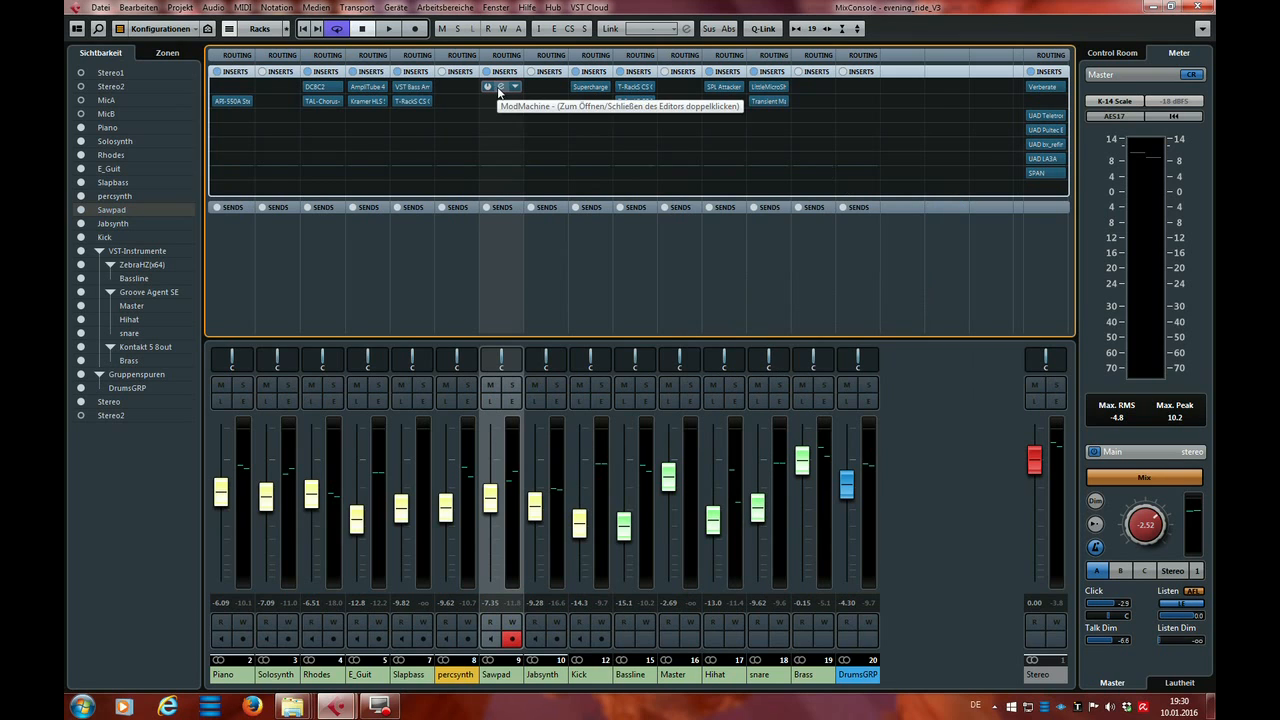
{"action": "left_click_drag", "start_coordinate": [500, 87], "coordinate": [956, 495]}
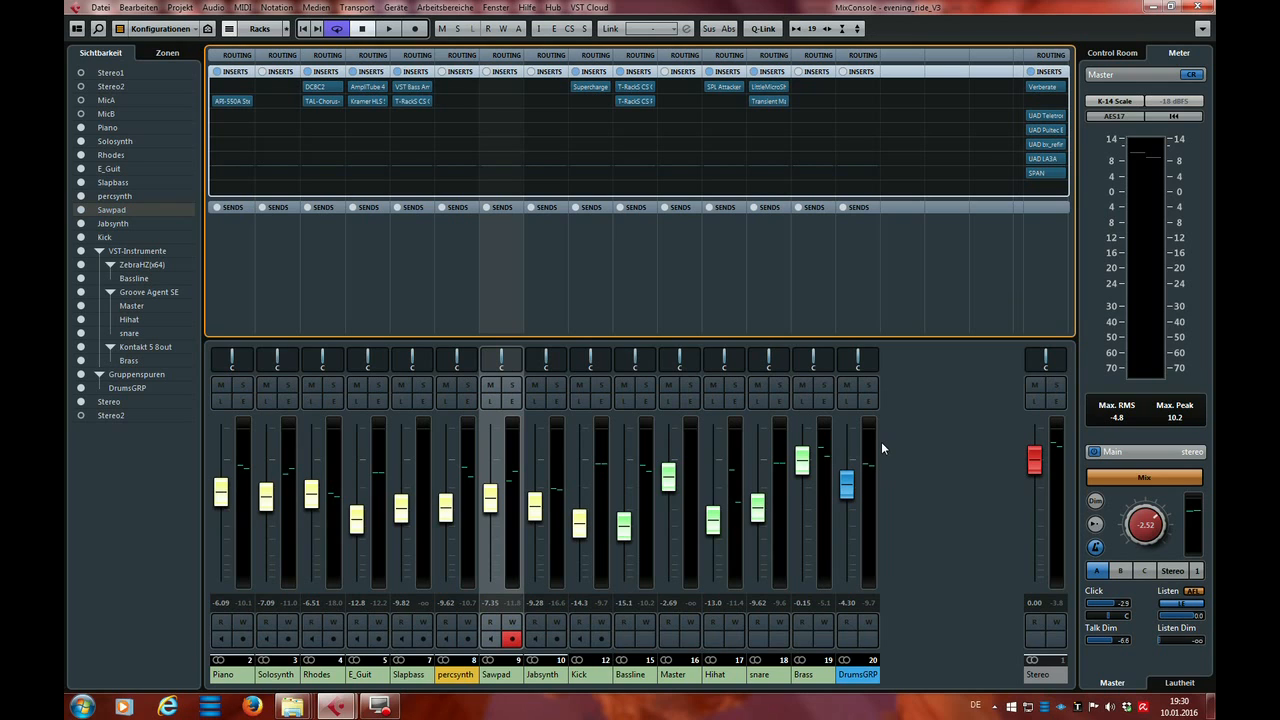
{"action": "left_click", "coordinate": [936, 453]}
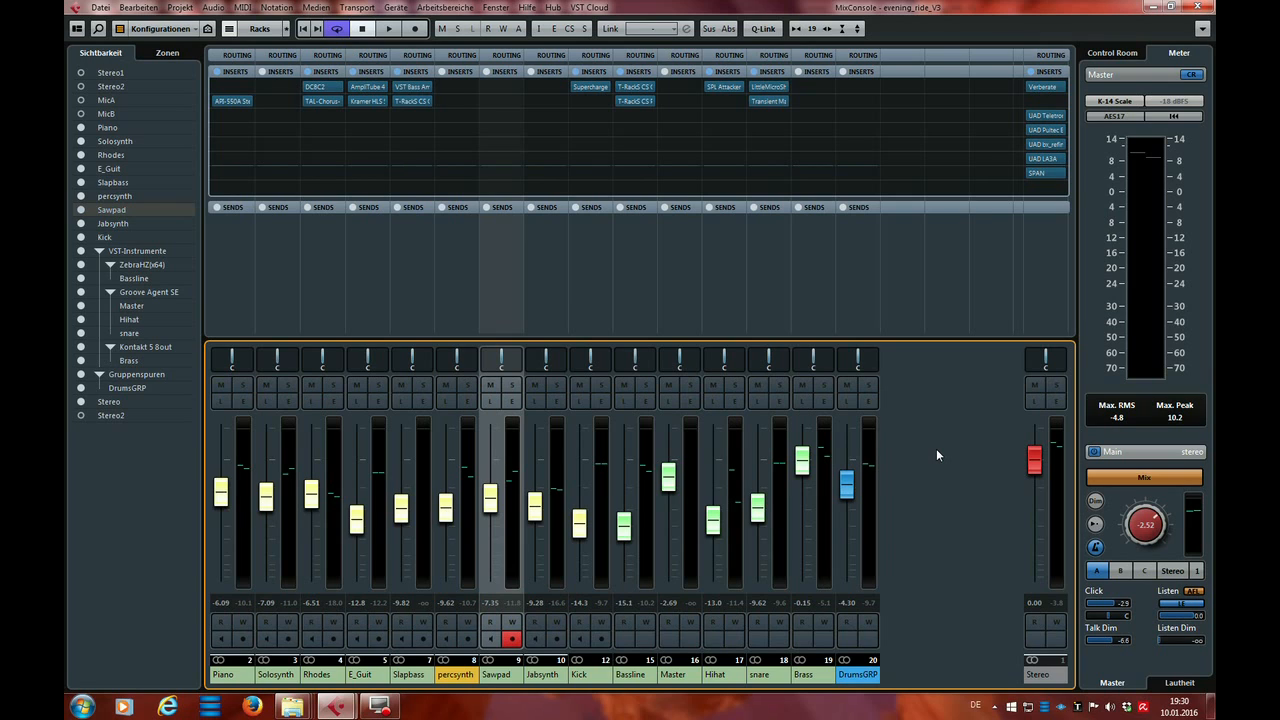
Open the Sawpad channel's settings to examine its equalizer and reposition the window over the mixer.
{"action": "left_click", "coordinate": [513, 410]}
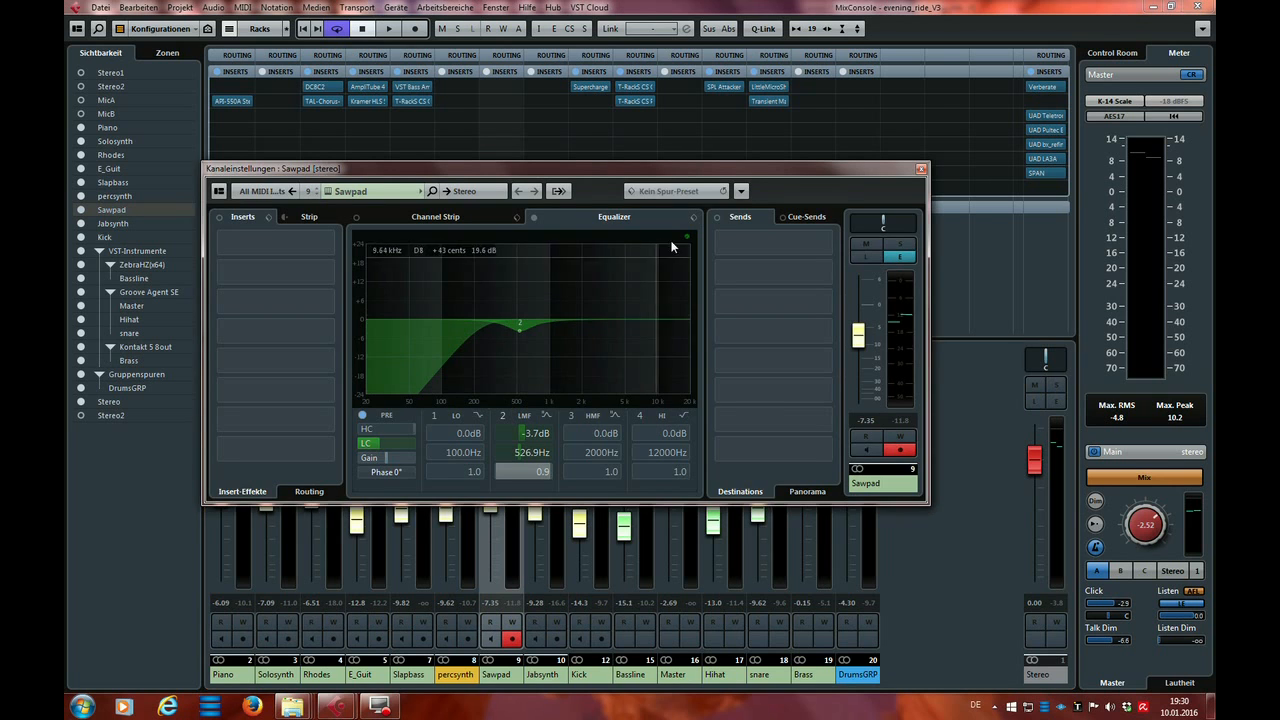
{"action": "left_click_drag", "start_coordinate": [632, 164], "coordinate": [799, 124]}
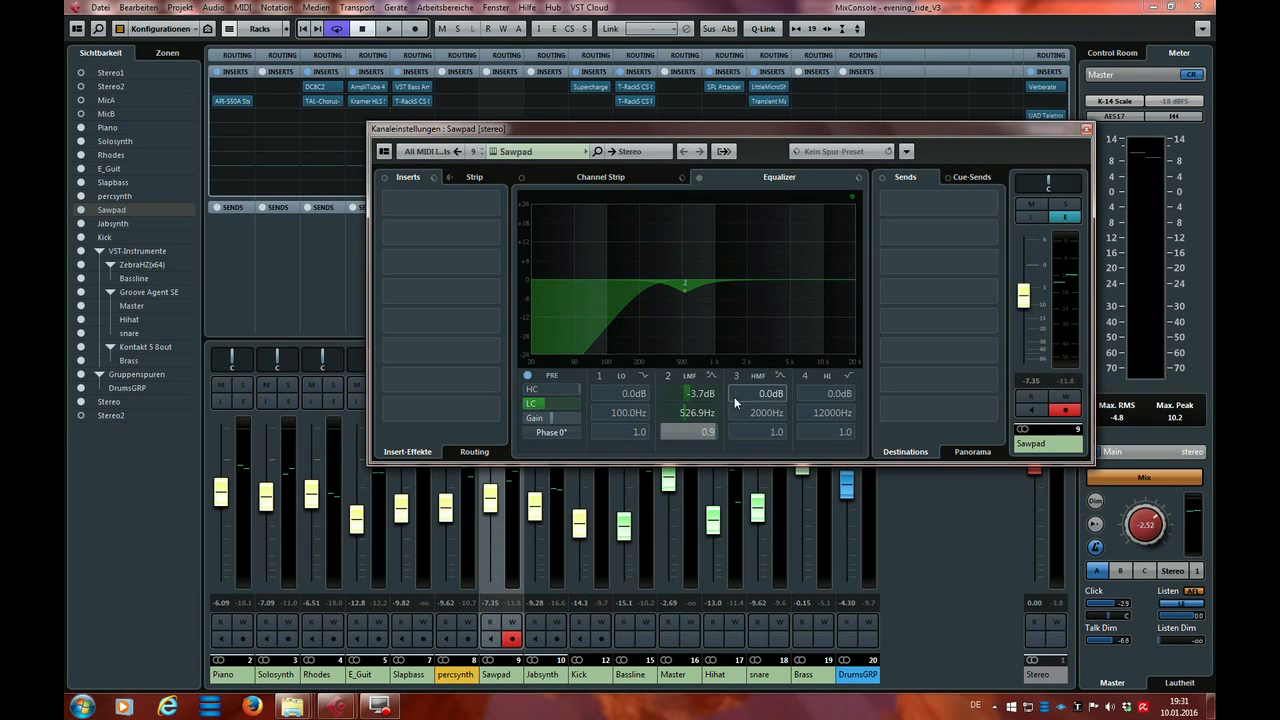
Reposition the Sawpad channel settings, examine the channel strip's saturation and compressor module choices without loading any, and close the settings.
{"action": "left_click_drag", "start_coordinate": [768, 141], "coordinate": [645, 144]}
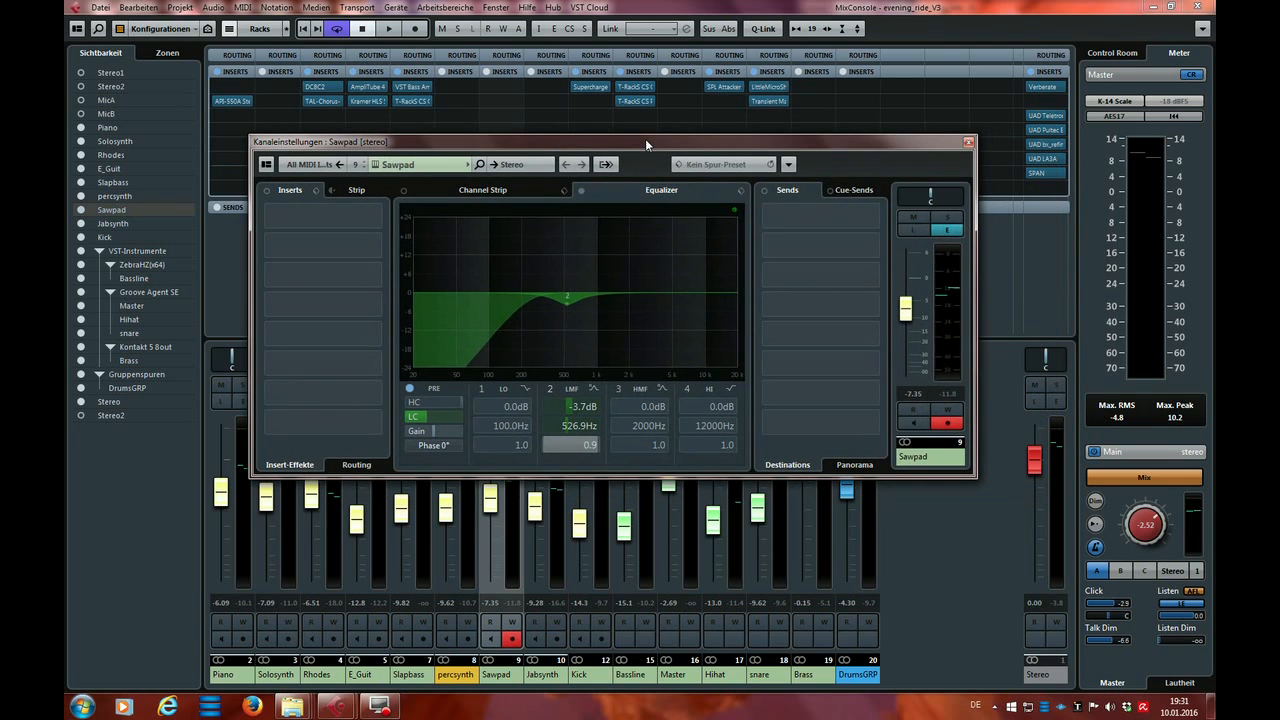
{"action": "left_click", "coordinate": [485, 190]}
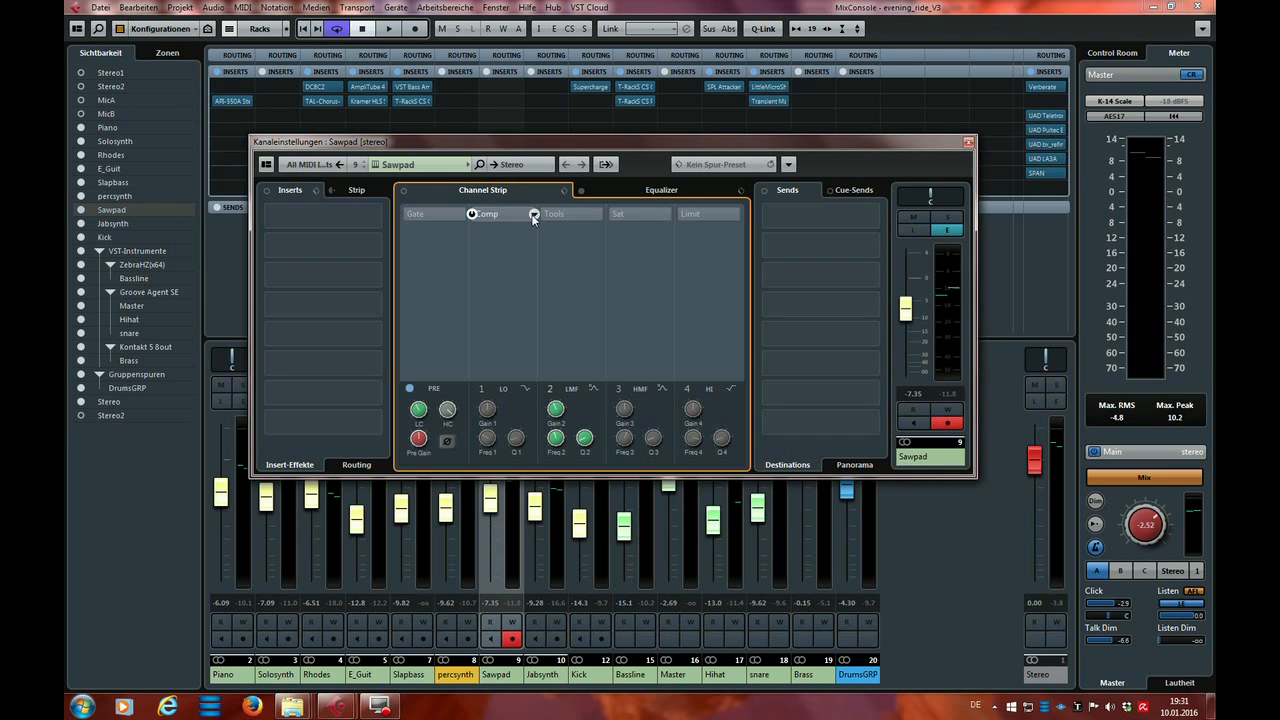
{"action": "left_click", "coordinate": [674, 218]}
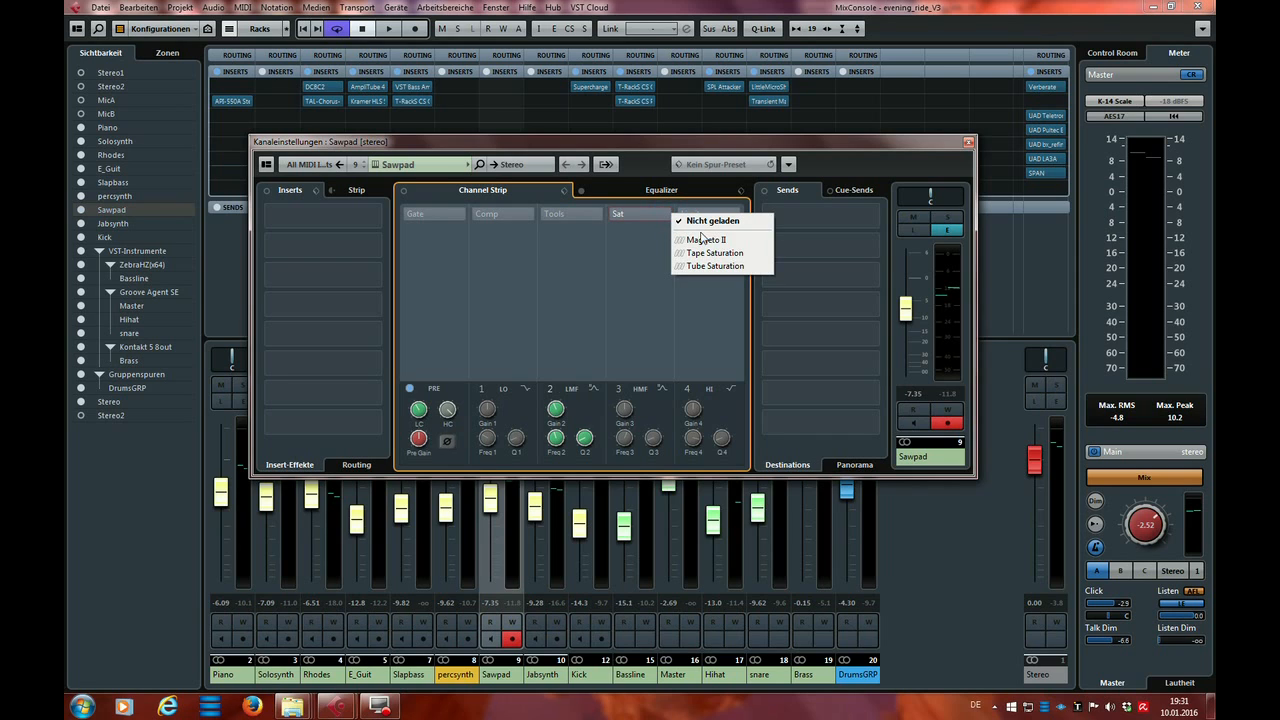
{"action": "left_click", "coordinate": [743, 405]}
{"action": "mouse_move", "coordinate": [625, 214]}
{"action": "left_click", "coordinate": [672, 215]}
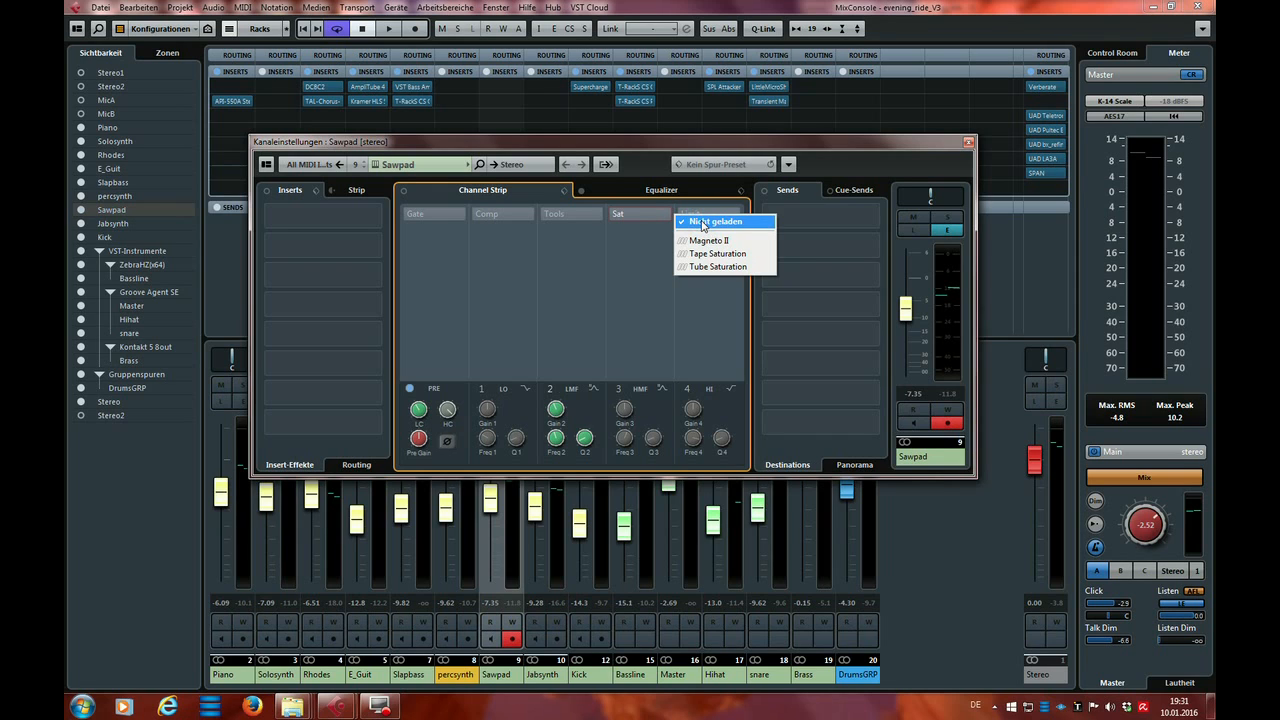
{"action": "left_click", "coordinate": [702, 222]}
{"action": "left_click", "coordinate": [531, 215]}
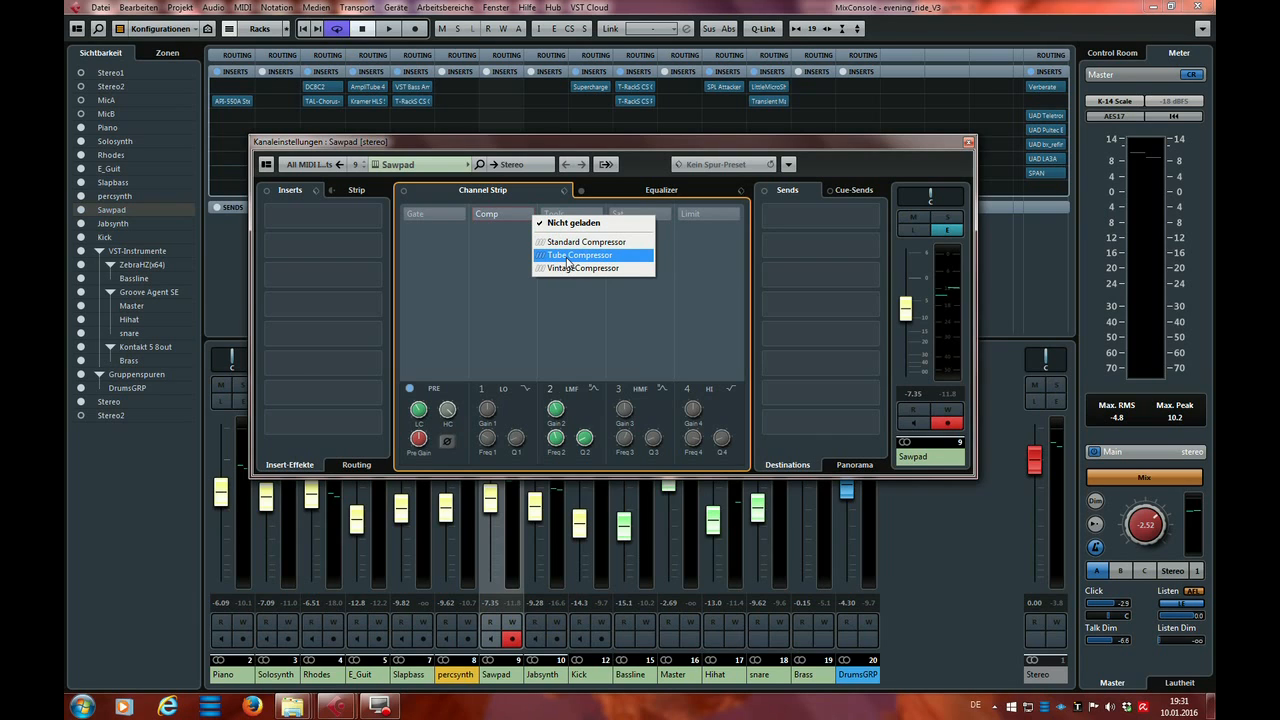
{"action": "left_click", "coordinate": [968, 144]}
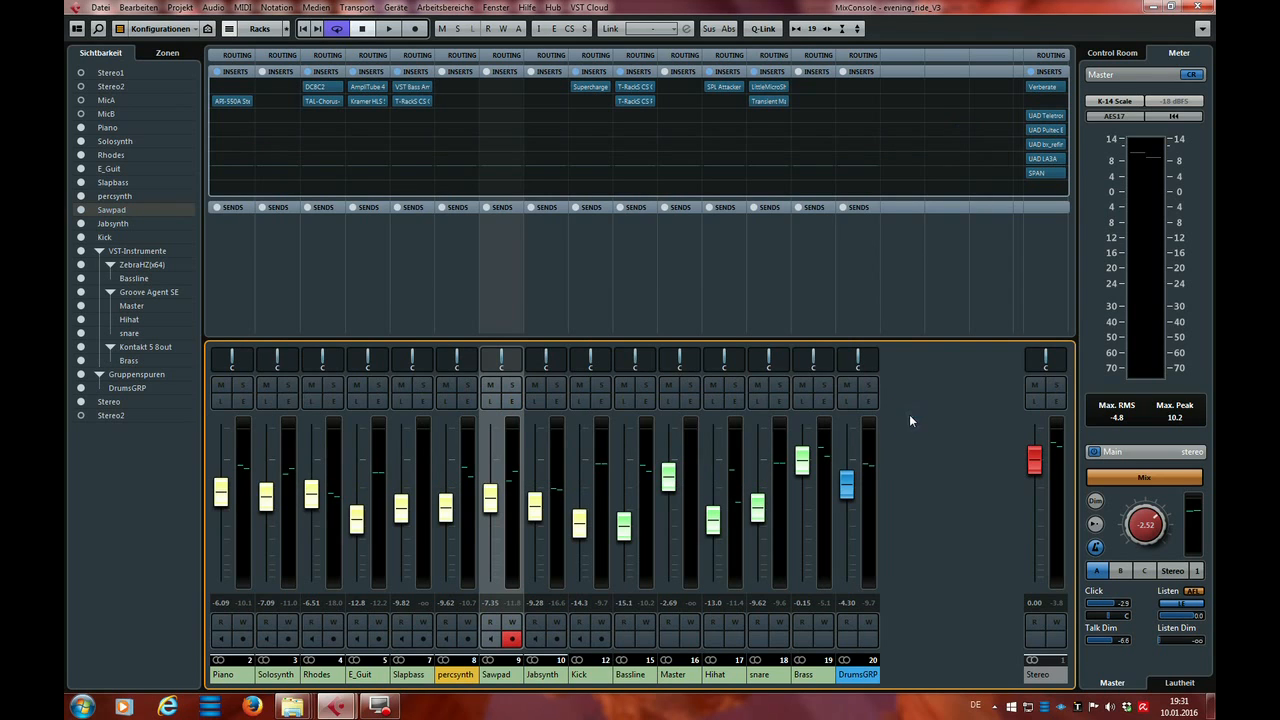
Load T-RackS CS Black 76 into the Sawpad channel's first insert, reposition its editor, and close it.
{"action": "left_click", "coordinate": [515, 88]}
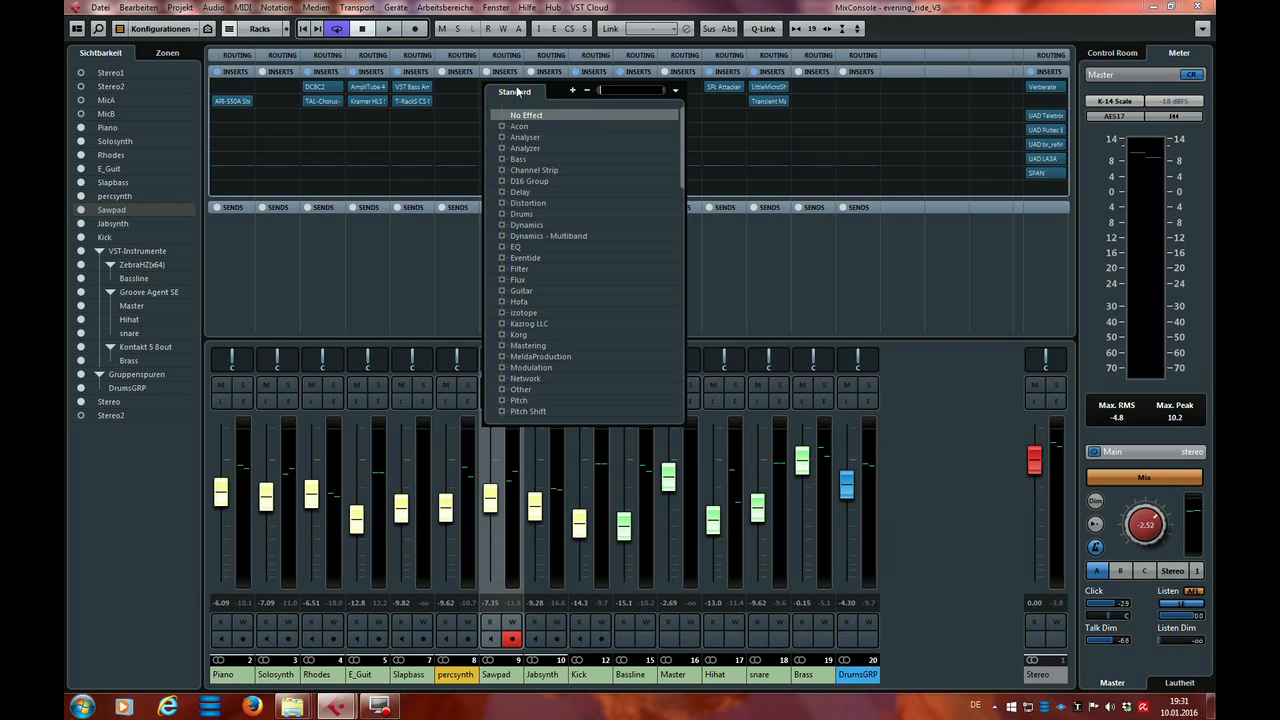
{"action": "left_click_drag", "start_coordinate": [683, 142], "coordinate": [678, 378]}
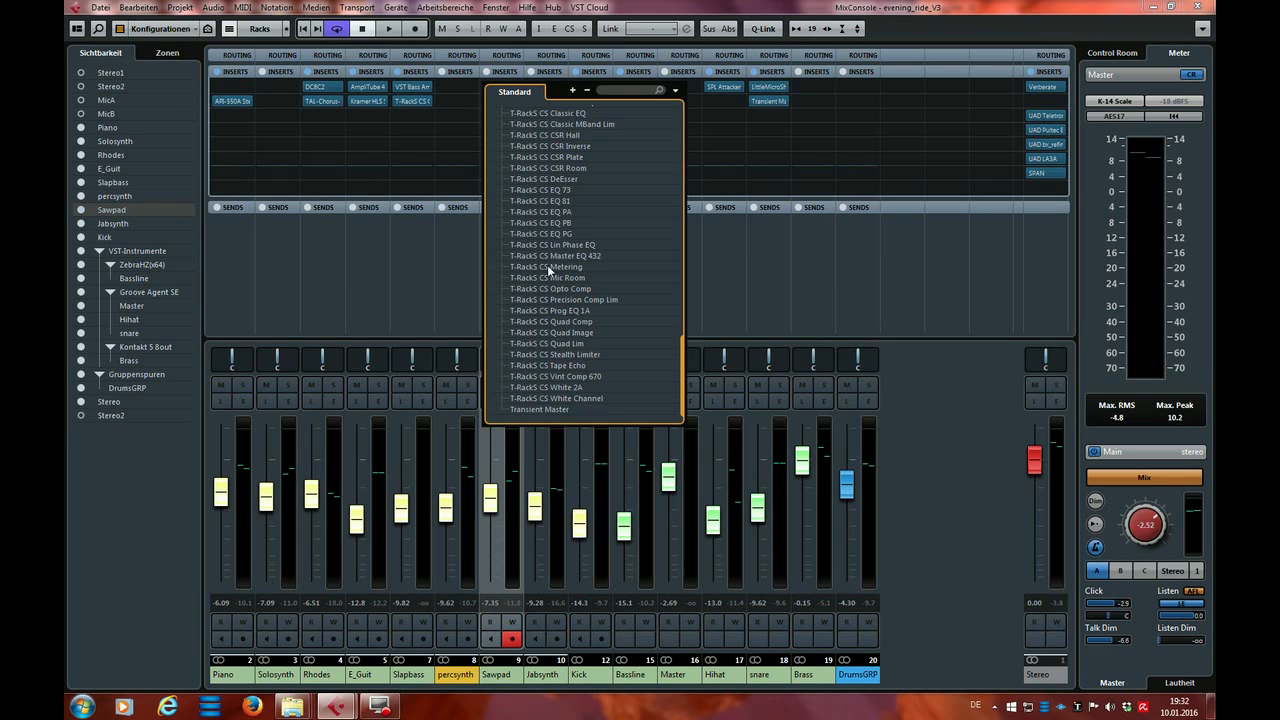
{"action": "scroll", "coordinate": [534, 126], "scroll_direction": "up", "scroll_amount": 2}
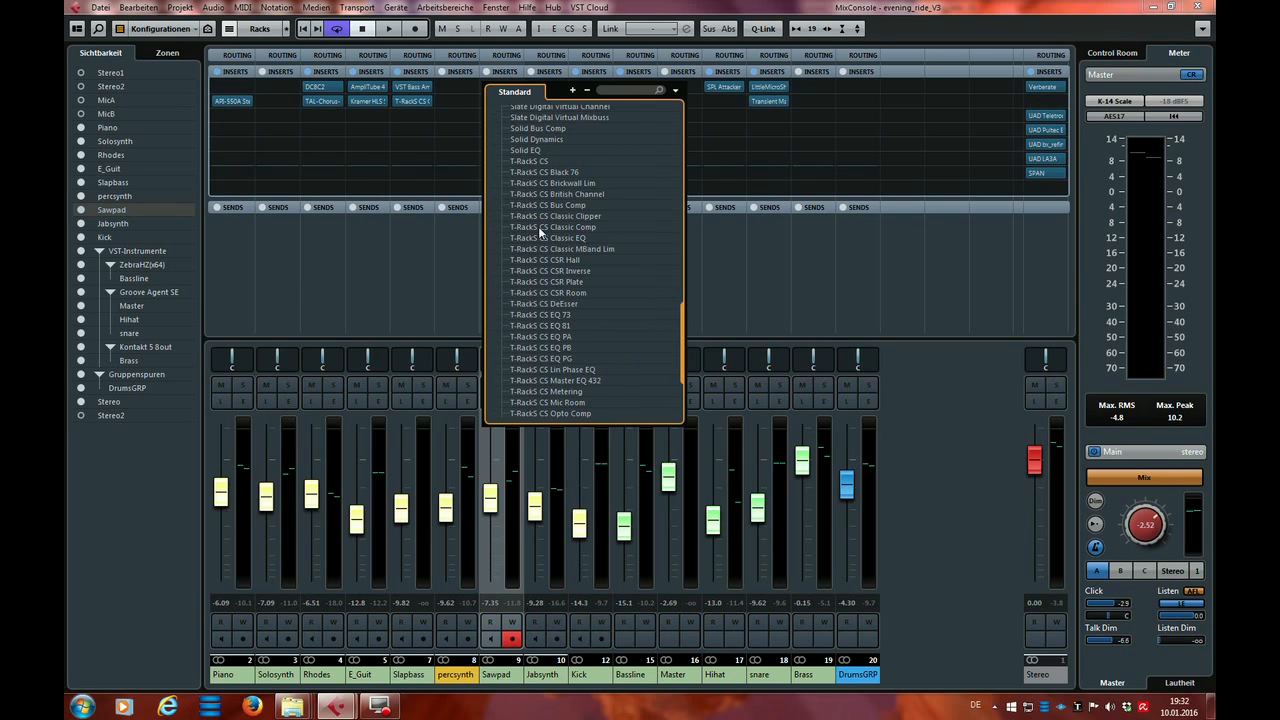
{"action": "left_click", "coordinate": [559, 172]}
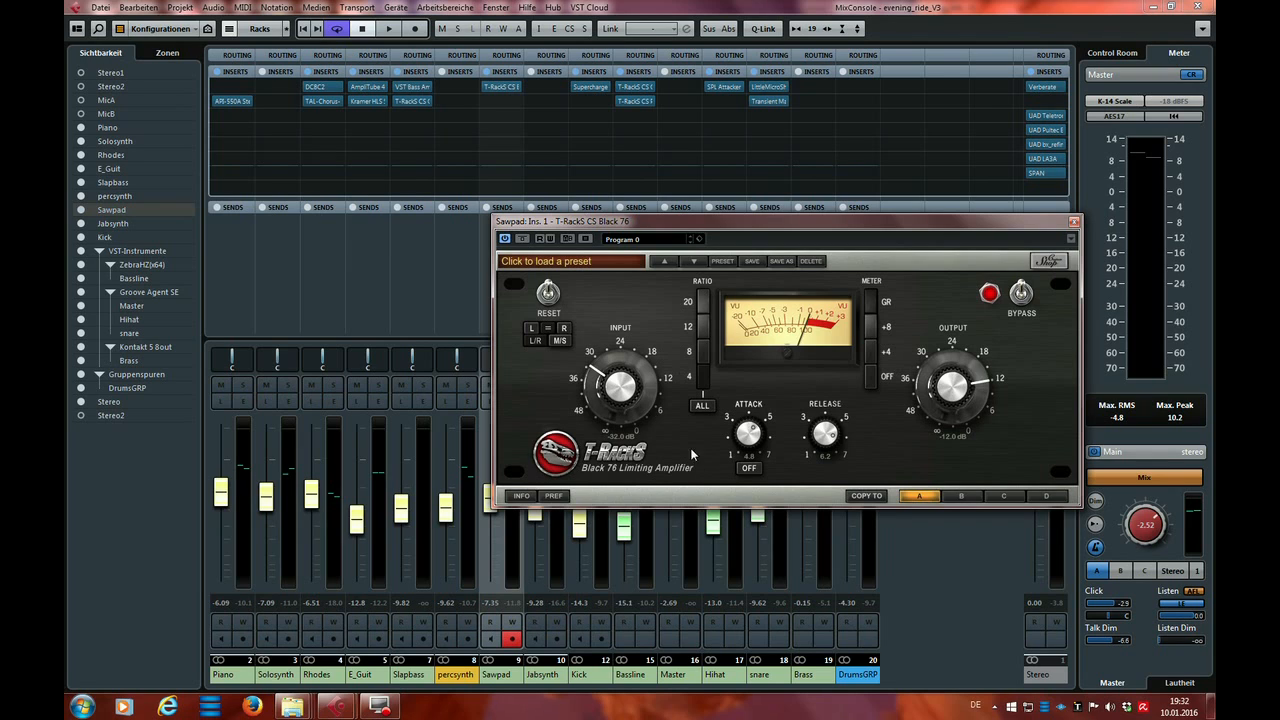
{"action": "left_click_drag", "start_coordinate": [964, 222], "coordinate": [927, 267]}
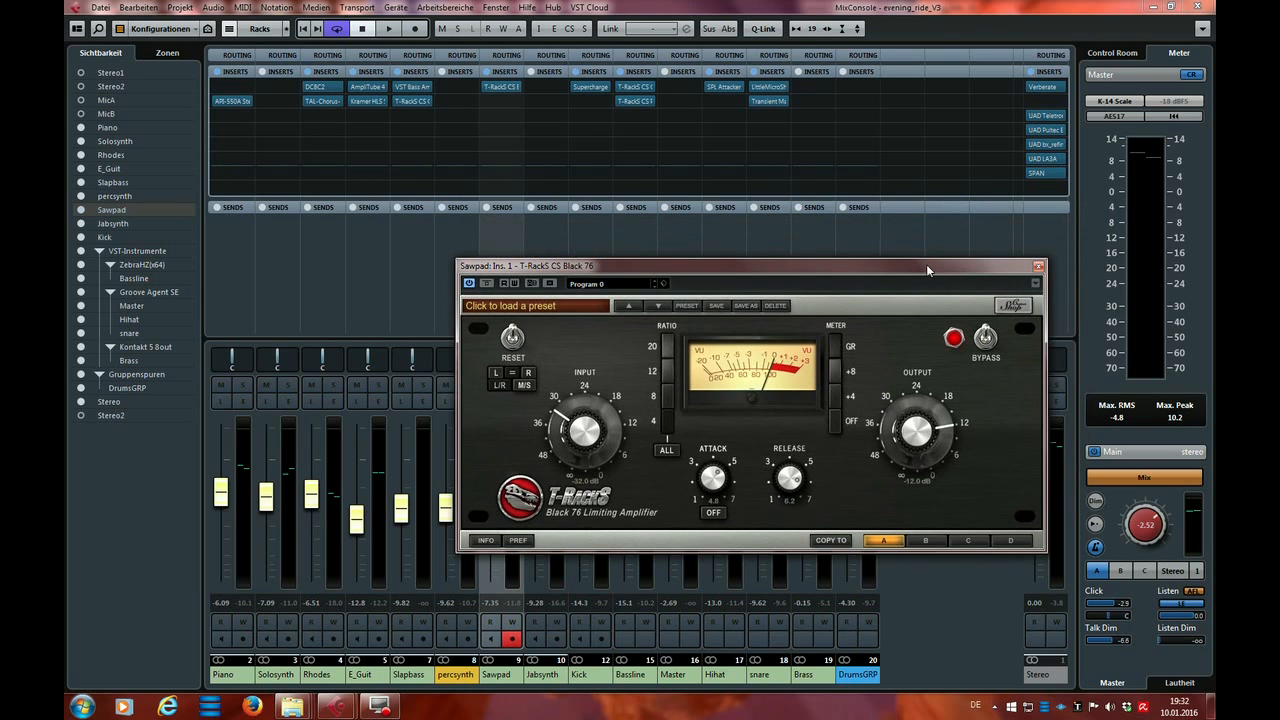
{"action": "left_click", "coordinate": [1039, 266]}
Search the effect list of the Sawpad channel's first insert for la2a and clear the search text.
{"action": "left_click", "coordinate": [518, 86]}
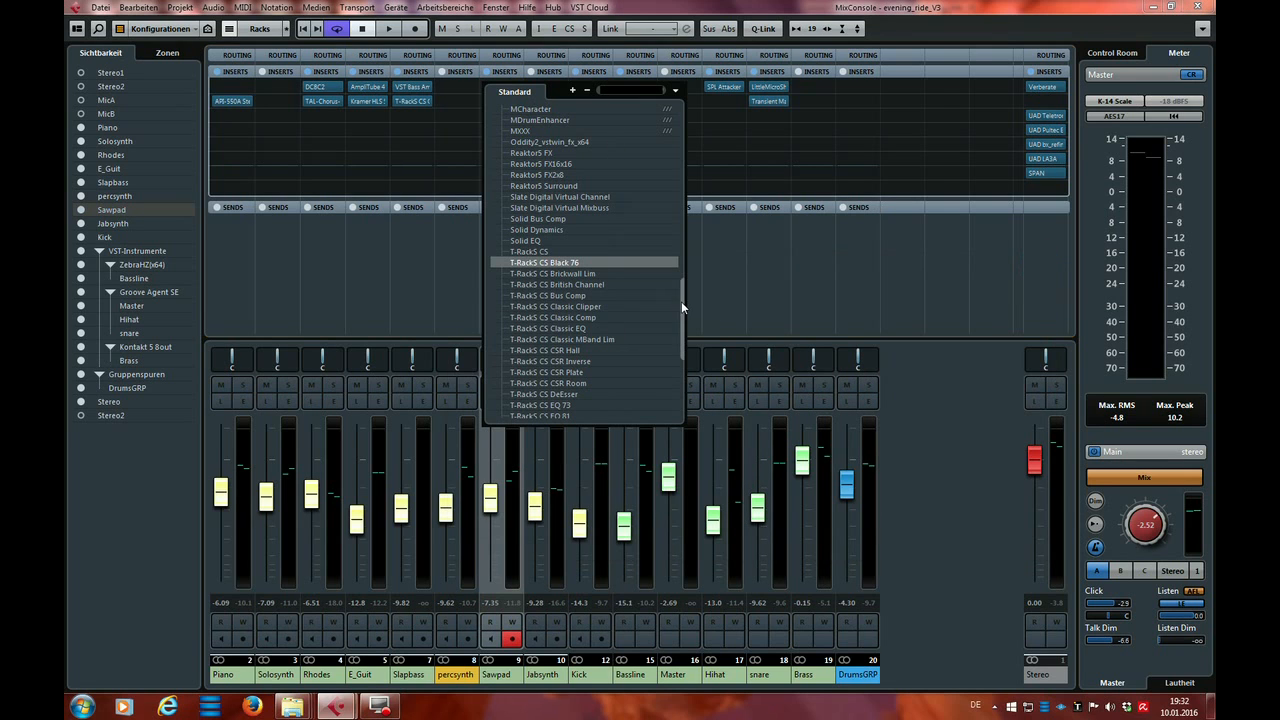
{"action": "left_click_drag", "start_coordinate": [681, 301], "coordinate": [692, 228]}
{"action": "left_click", "coordinate": [501, 193]}
{"action": "scroll", "coordinate": [617, 264], "scroll_direction": "down", "scroll_amount": 4}
{"action": "left_click", "coordinate": [608, 88]}
{"action": "type", "text": "la2"}
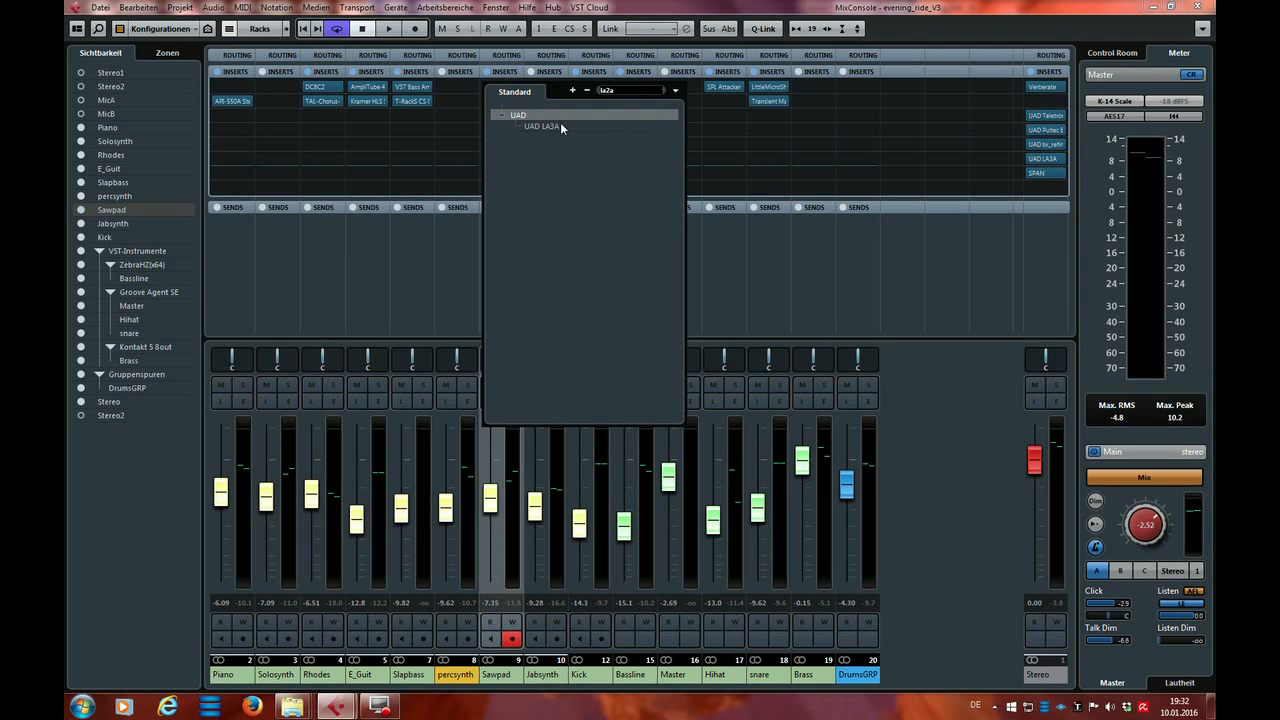
{"action": "key", "text": "BackSpace"}
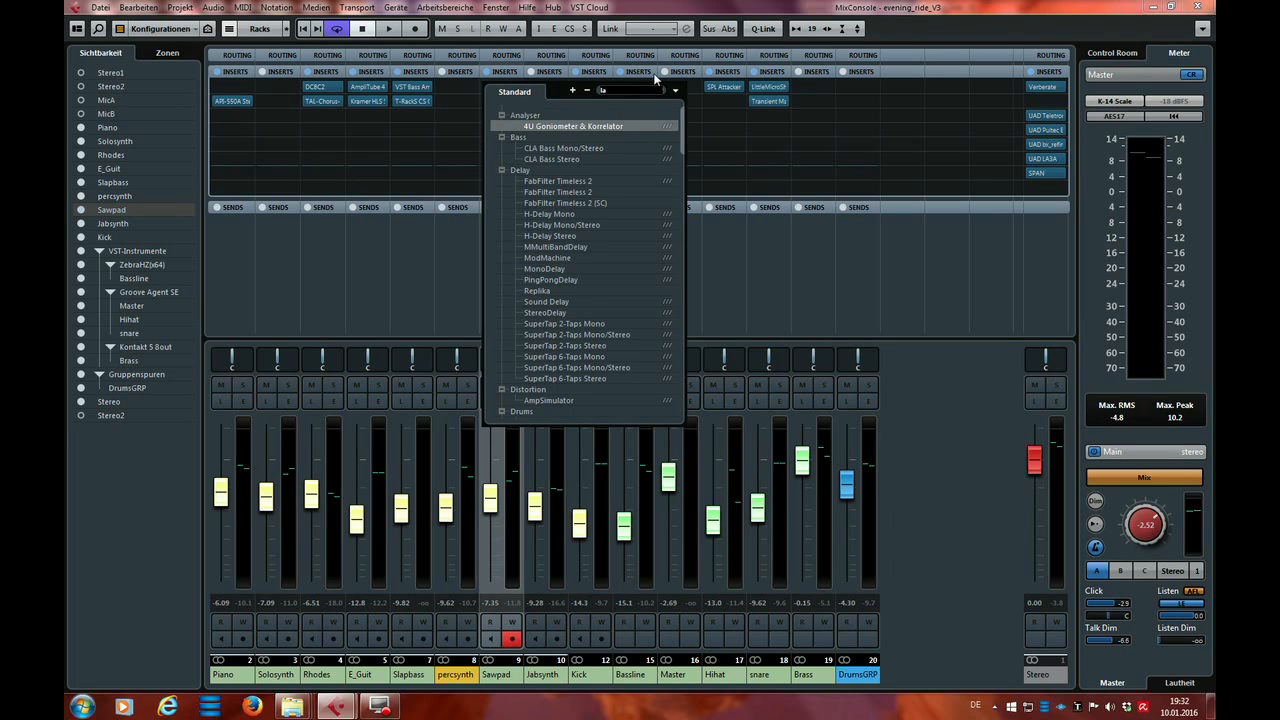
{"action": "key", "text": "BackSpace"}
{"action": "key", "text": "BackSpace"}
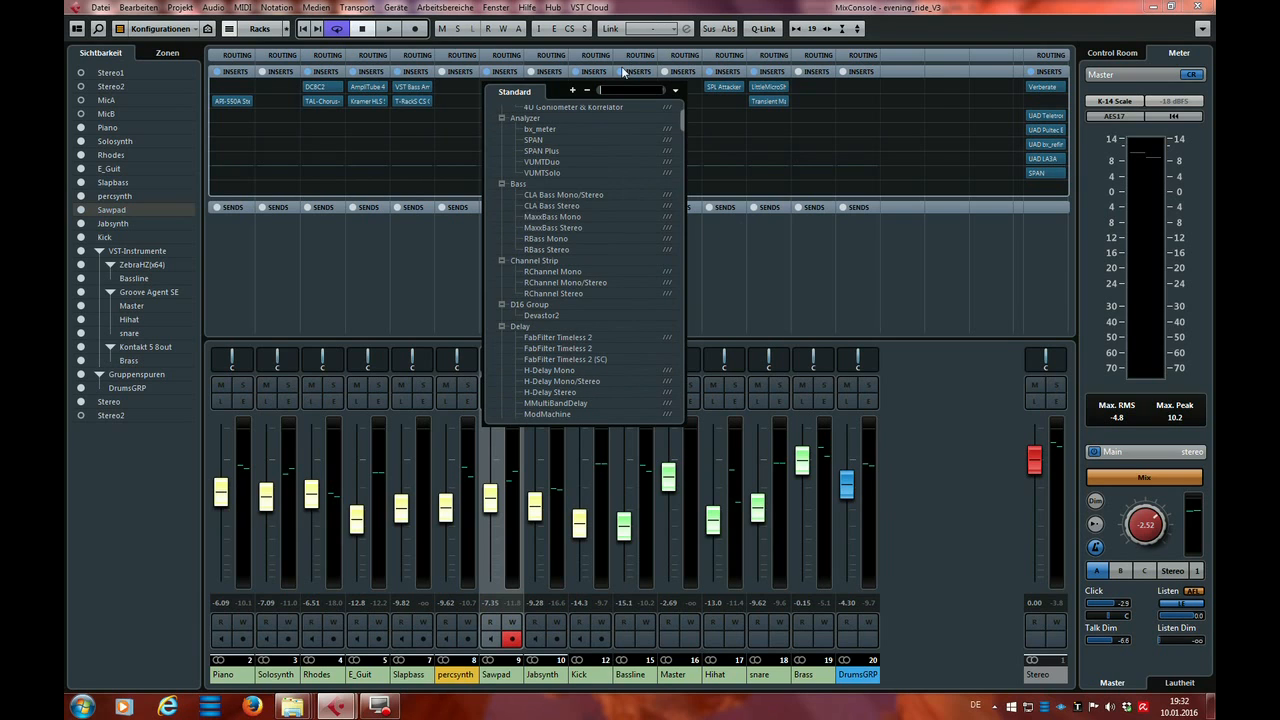
Find UAD Teletronix LA-2A Silver by searching for Tele, load it into Sawpad's first insert, and close its editor.
{"action": "left_click", "coordinate": [587, 90]}
{"action": "left_click_drag", "start_coordinate": [681, 141], "coordinate": [700, 221]}
{"action": "left_click", "coordinate": [498, 174]}
{"action": "scroll", "coordinate": [563, 267], "scroll_direction": "down", "scroll_amount": 5}
{"action": "left_click", "coordinate": [622, 89]}
{"action": "type", "text": "Tele"}
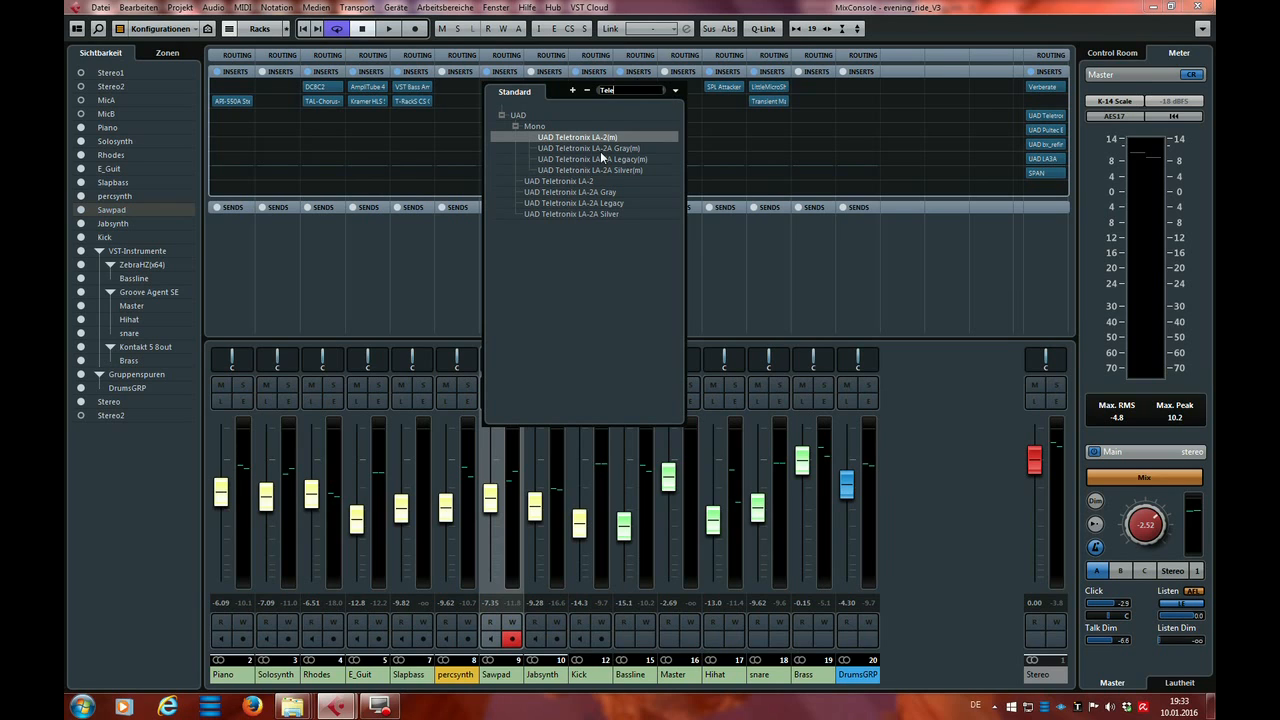
{"action": "left_click", "coordinate": [561, 212]}
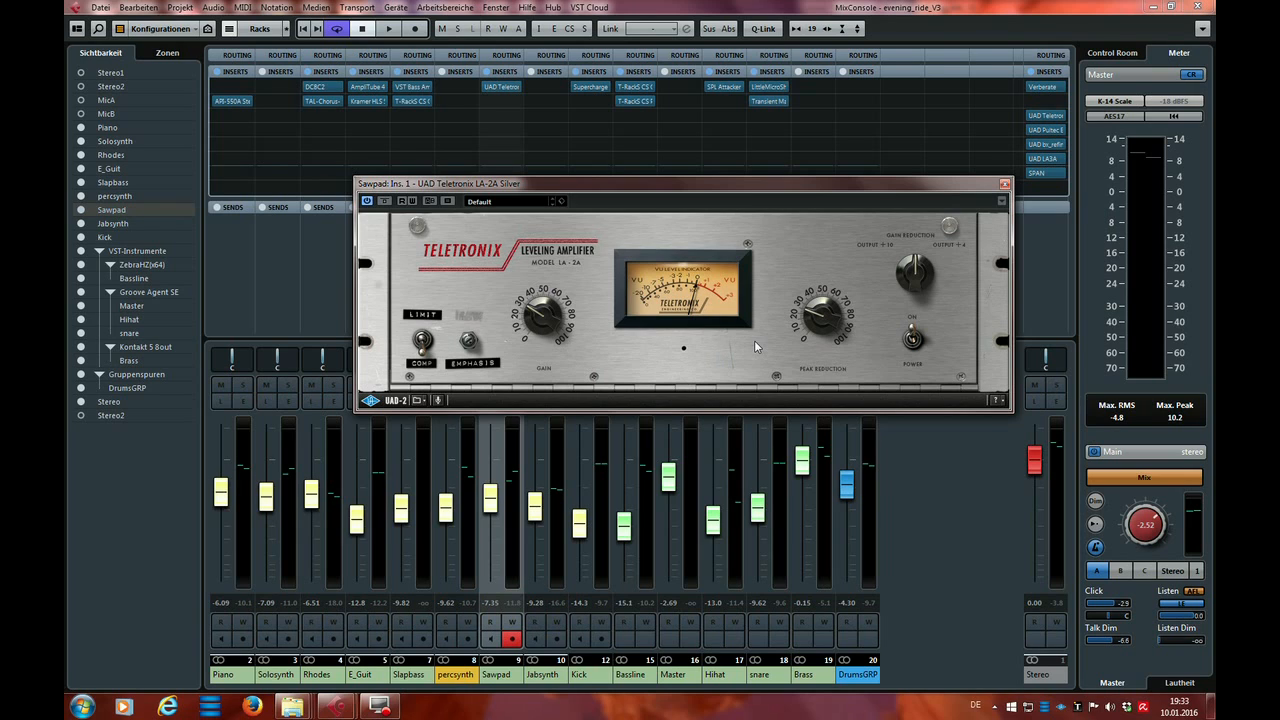
{"action": "left_click", "coordinate": [1004, 183]}
Replace the Sawpad channel's first insert with MEqualizer, searching for Meq, and reposition and widen its editor.
{"action": "left_click", "coordinate": [515, 86]}
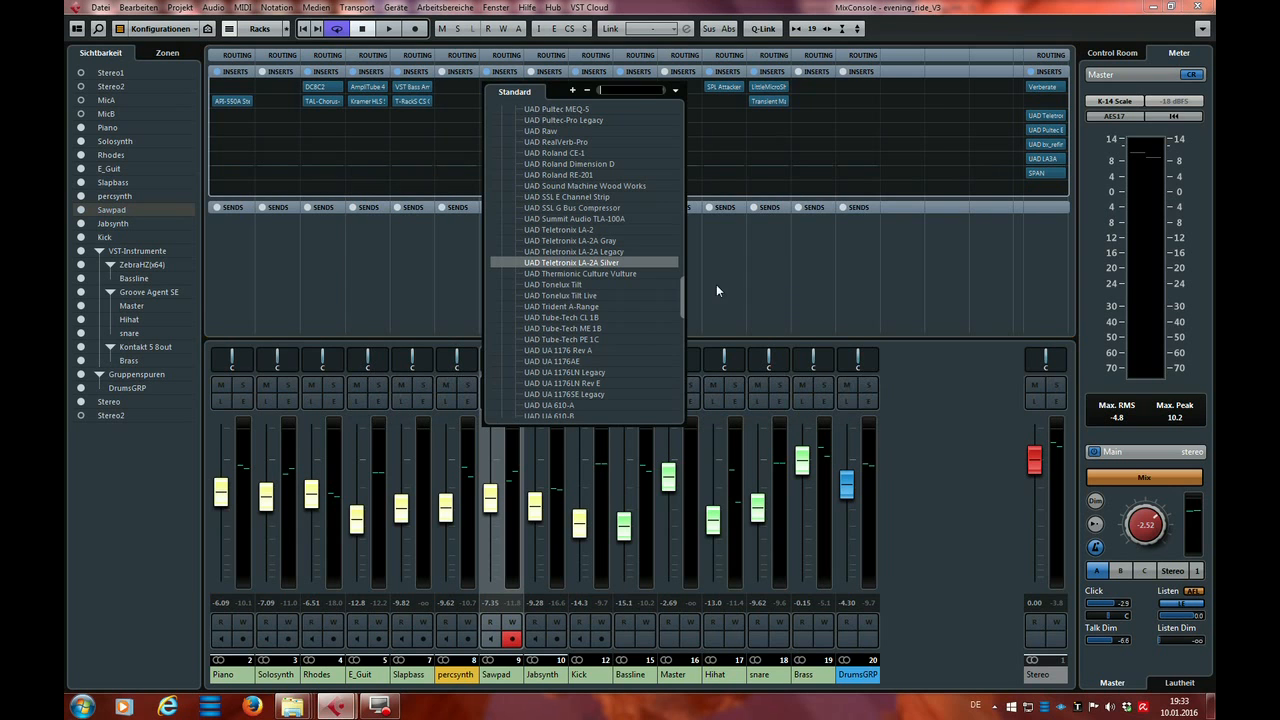
{"action": "left_click_drag", "start_coordinate": [682, 289], "coordinate": [684, 177]}
{"action": "left_click", "coordinate": [623, 92]}
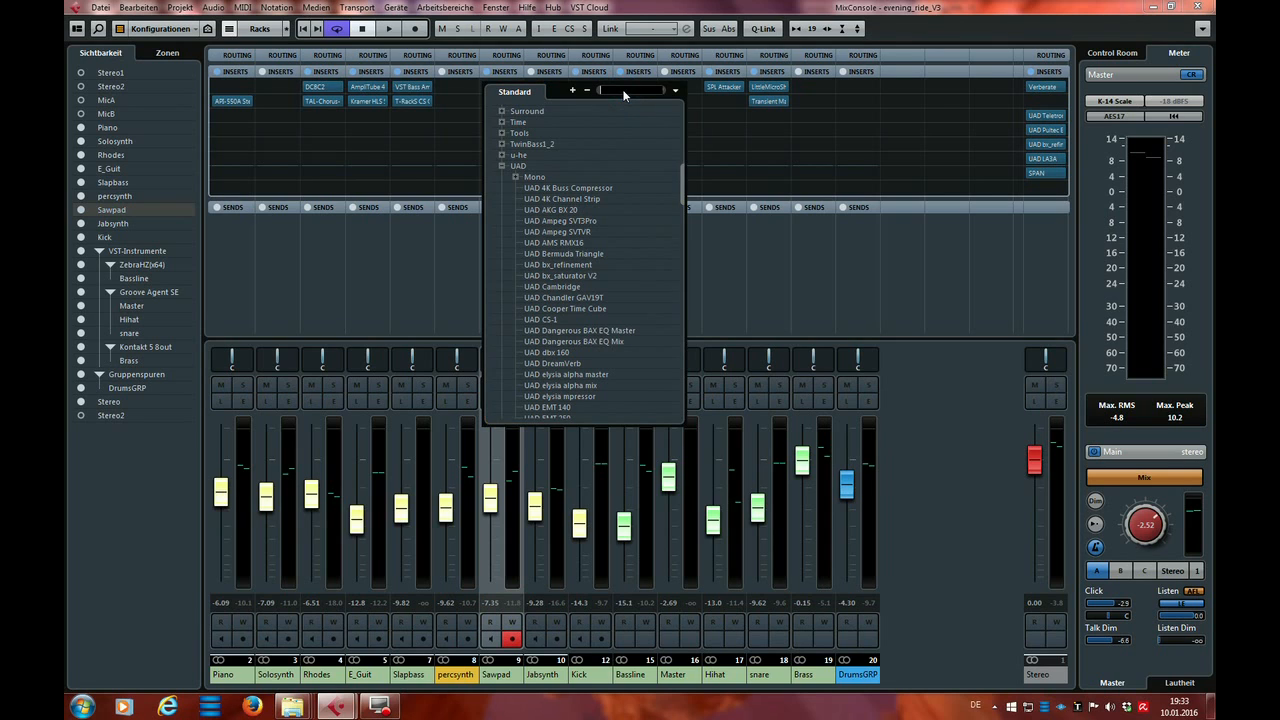
{"action": "type", "text": "Meq"}
{"action": "double_click", "coordinate": [635, 122]}
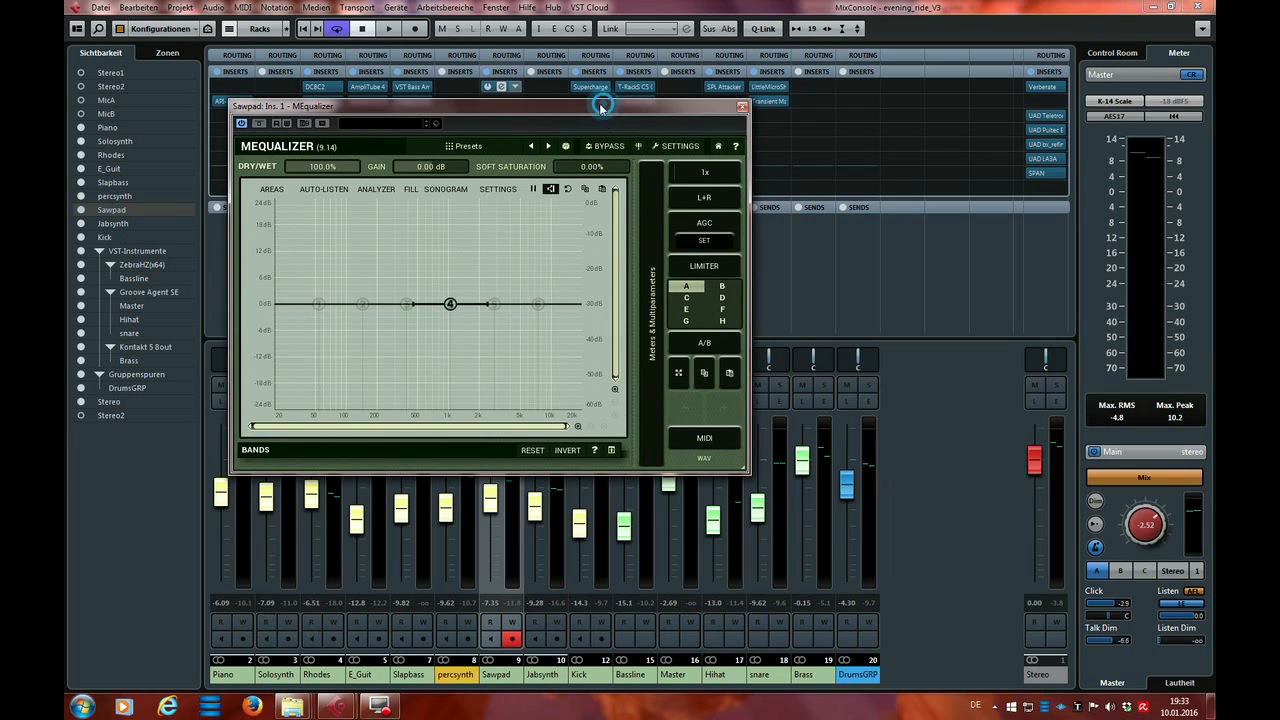
{"action": "left_click_drag", "start_coordinate": [428, 100], "coordinate": [600, 124]}
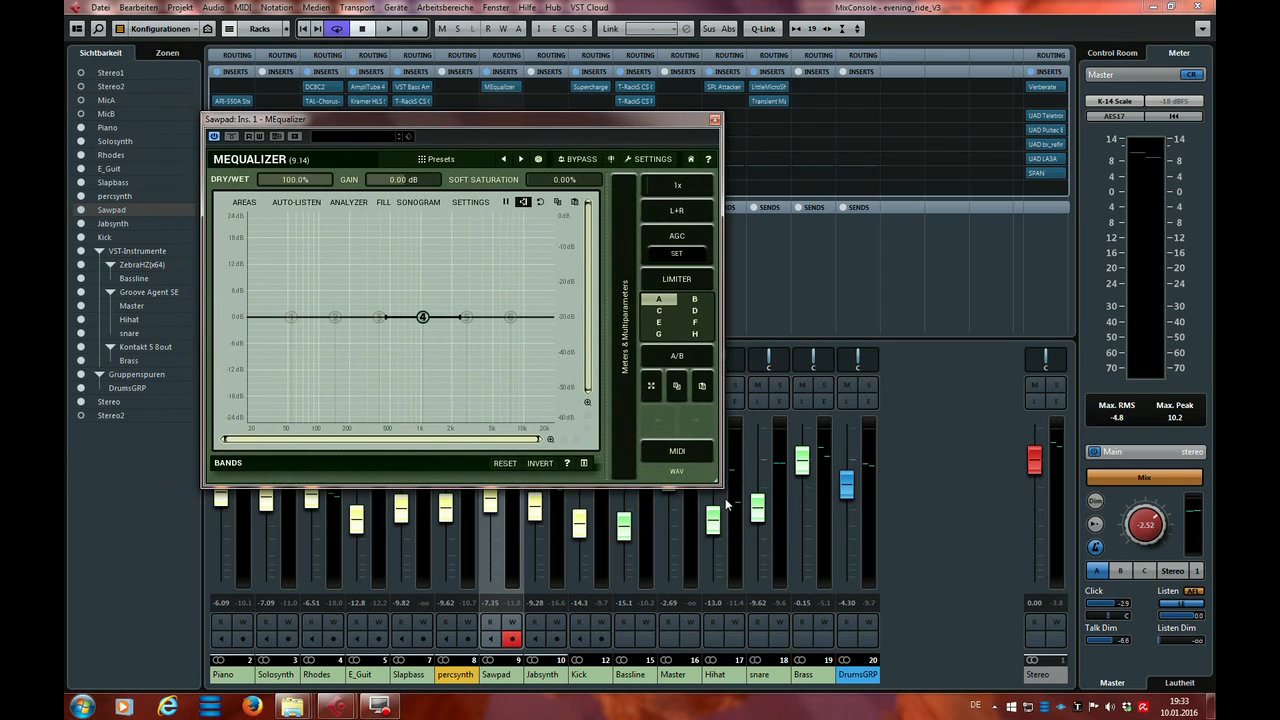
{"action": "left_click_drag", "start_coordinate": [716, 482], "coordinate": [1038, 508]}
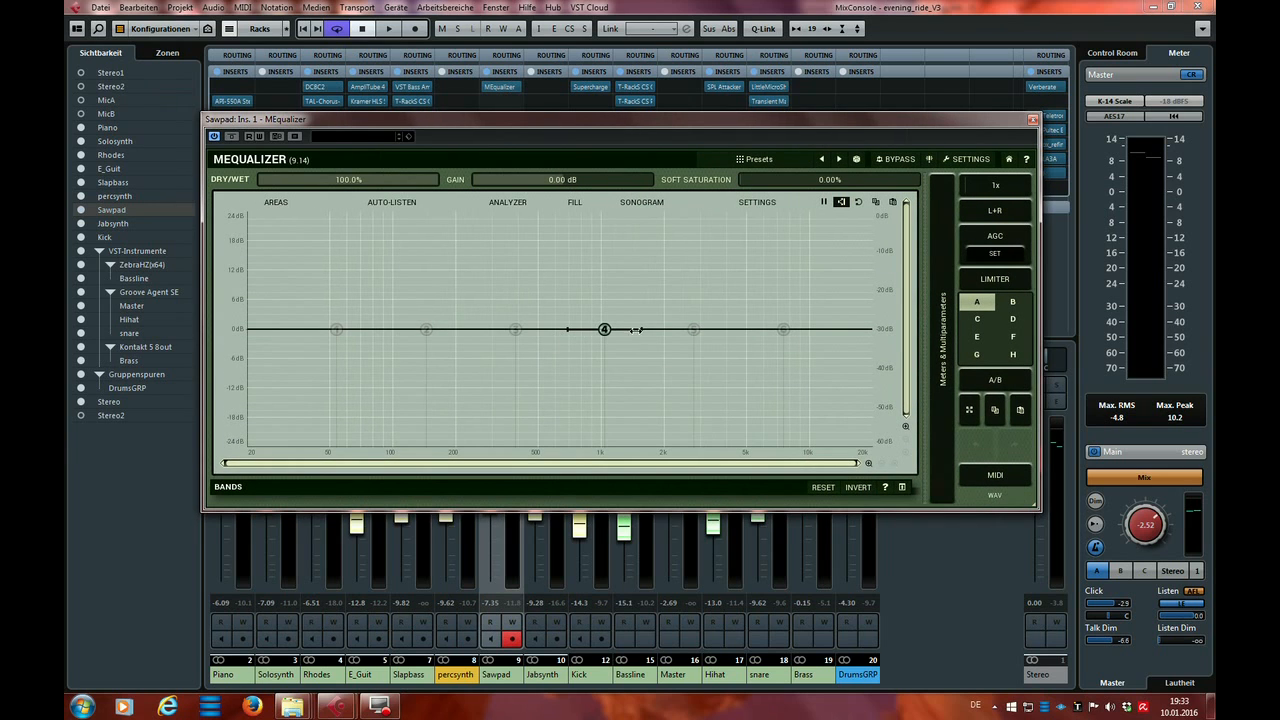
Boost MEqualizer band 4 by about 7 dB near 1 kHz and shape a band 2 cut of about 14 dB near 200 Hz.
{"action": "mouse_move", "coordinate": [604, 330]}
{"action": "left_mouse_down"}
{"action": "mouse_move", "coordinate": [617, 316]}
{"action": "mouse_move", "coordinate": [598, 335]}
{"action": "left_mouse_up"}
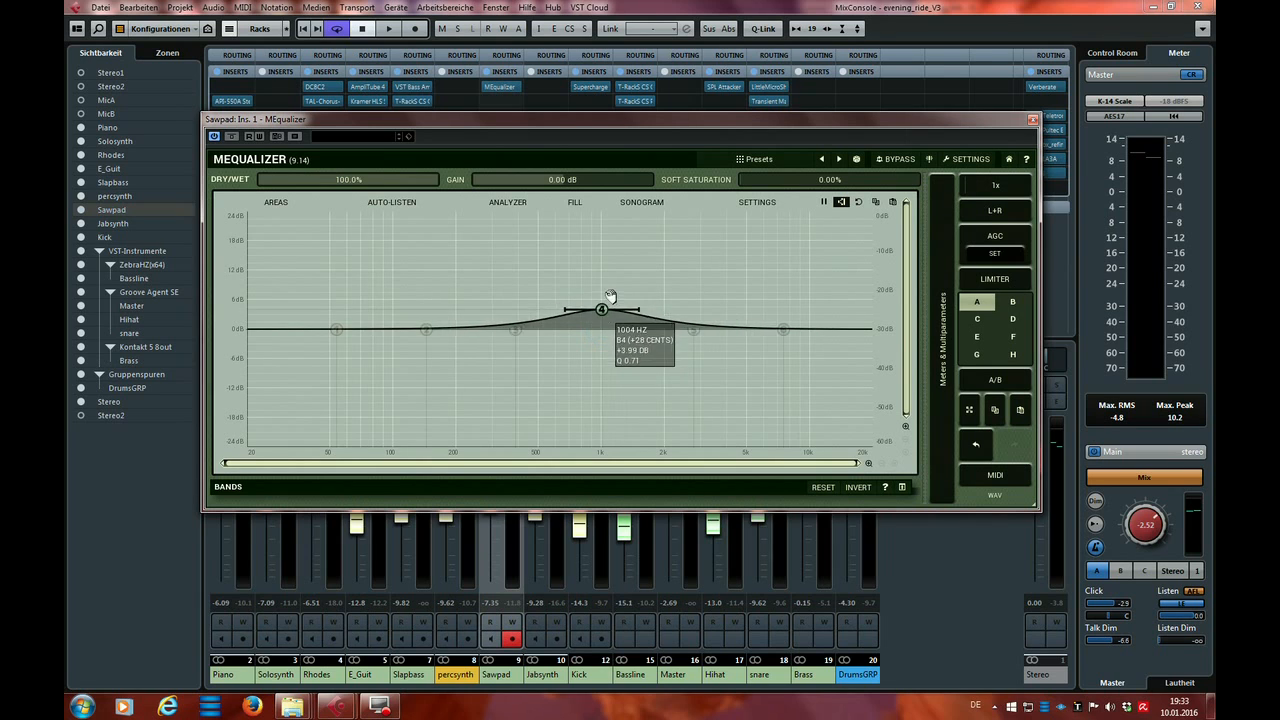
{"action": "left_click_drag", "start_coordinate": [429, 330], "coordinate": [455, 402]}
{"action": "double_click", "coordinate": [418, 379]}
{"action": "scroll", "coordinate": [419, 380], "scroll_direction": "up", "scroll_amount": 4}
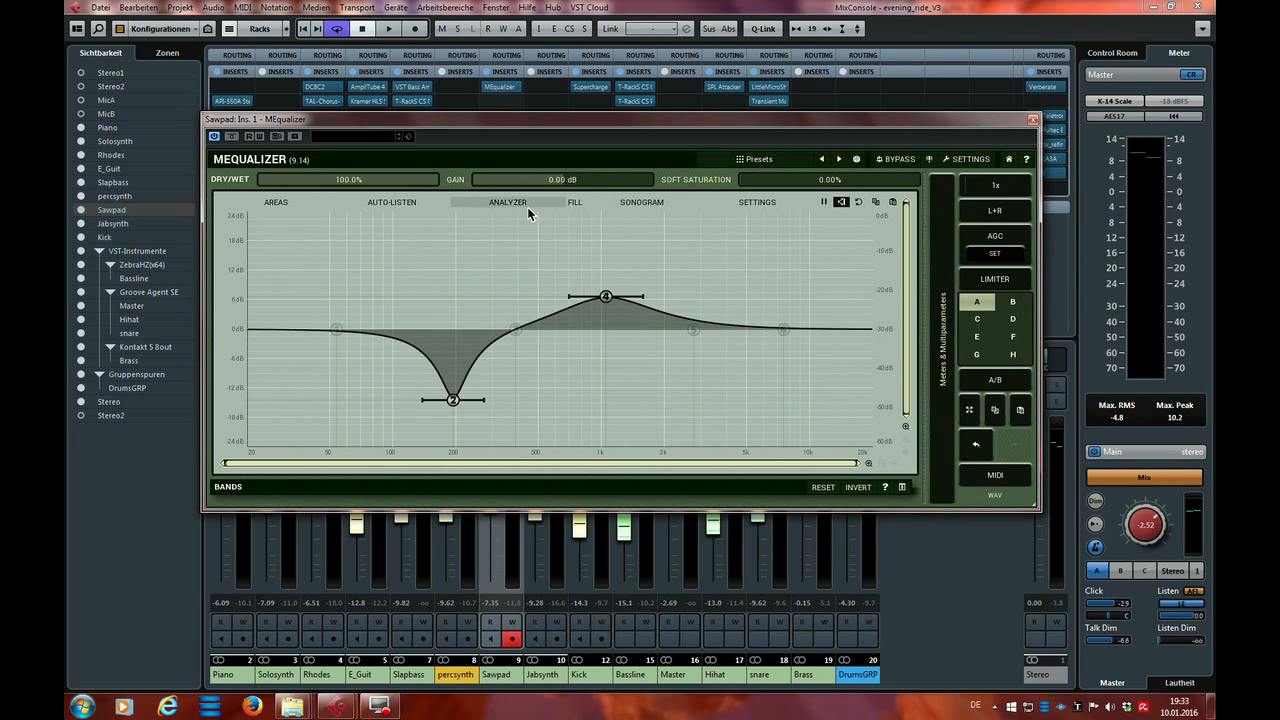
Adjust MEqualizer's soft saturation amount and close its editor.
{"action": "mouse_move", "coordinate": [797, 181]}
{"action": "left_mouse_down"}
{"action": "mouse_move", "coordinate": [797, 140]}
{"action": "mouse_move", "coordinate": [802, 183]}
{"action": "left_mouse_up"}
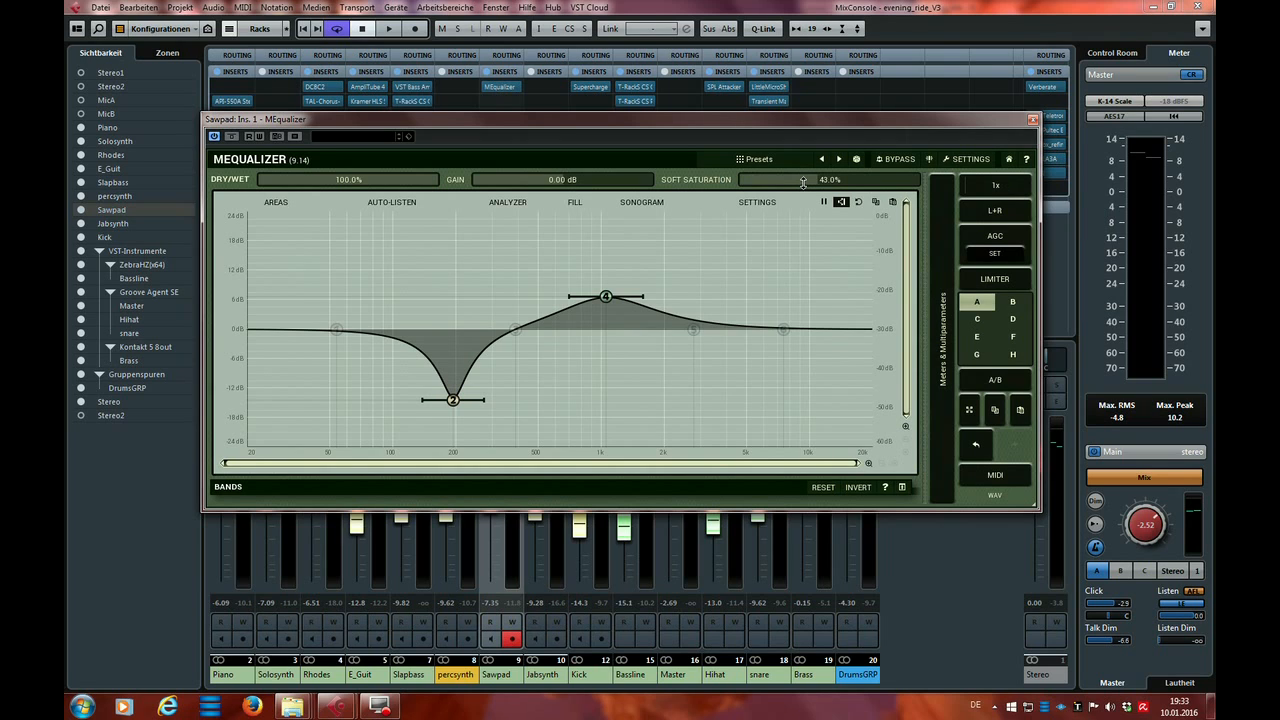
{"action": "left_click_drag", "start_coordinate": [802, 183], "coordinate": [769, 261]}
{"action": "left_click", "coordinate": [1033, 121]}
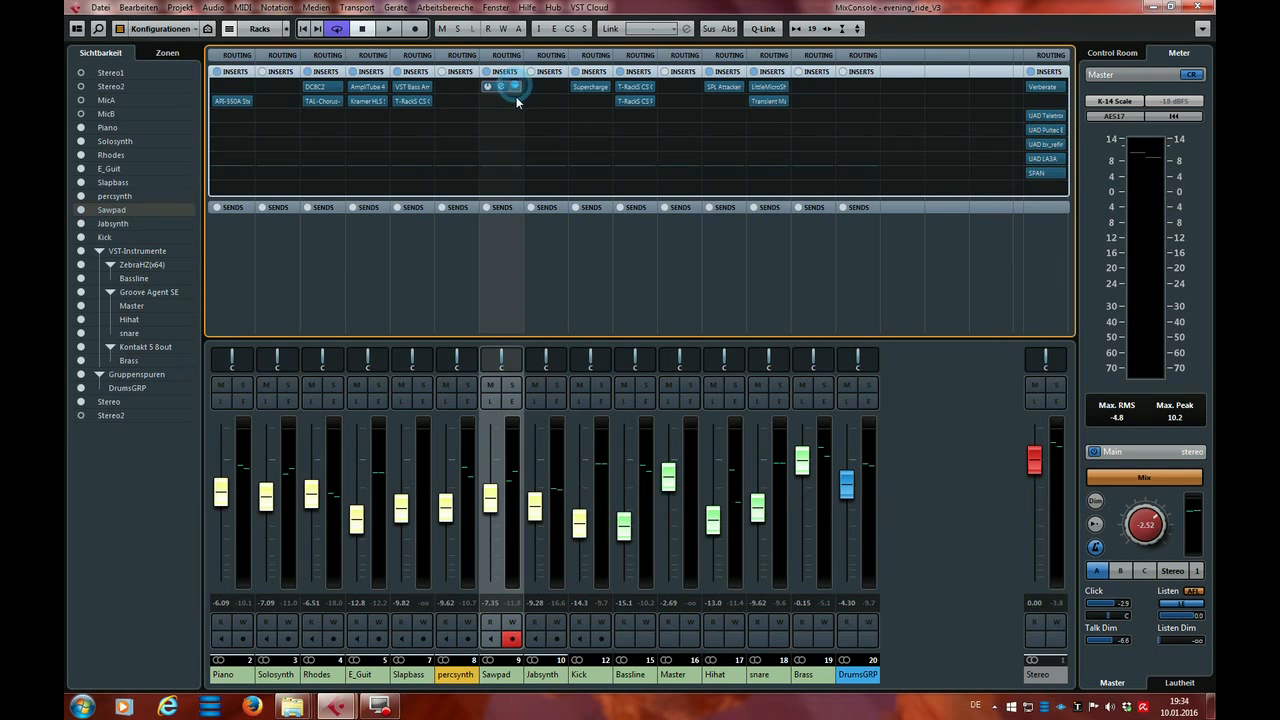
Replace the Sawpad channel's first insert with Soundtoys EchoBoy, searching the effect list for Echo.
{"action": "left_click", "coordinate": [516, 87]}
{"action": "scroll", "coordinate": [678, 188], "scroll_direction": "down", "scroll_amount": 8}
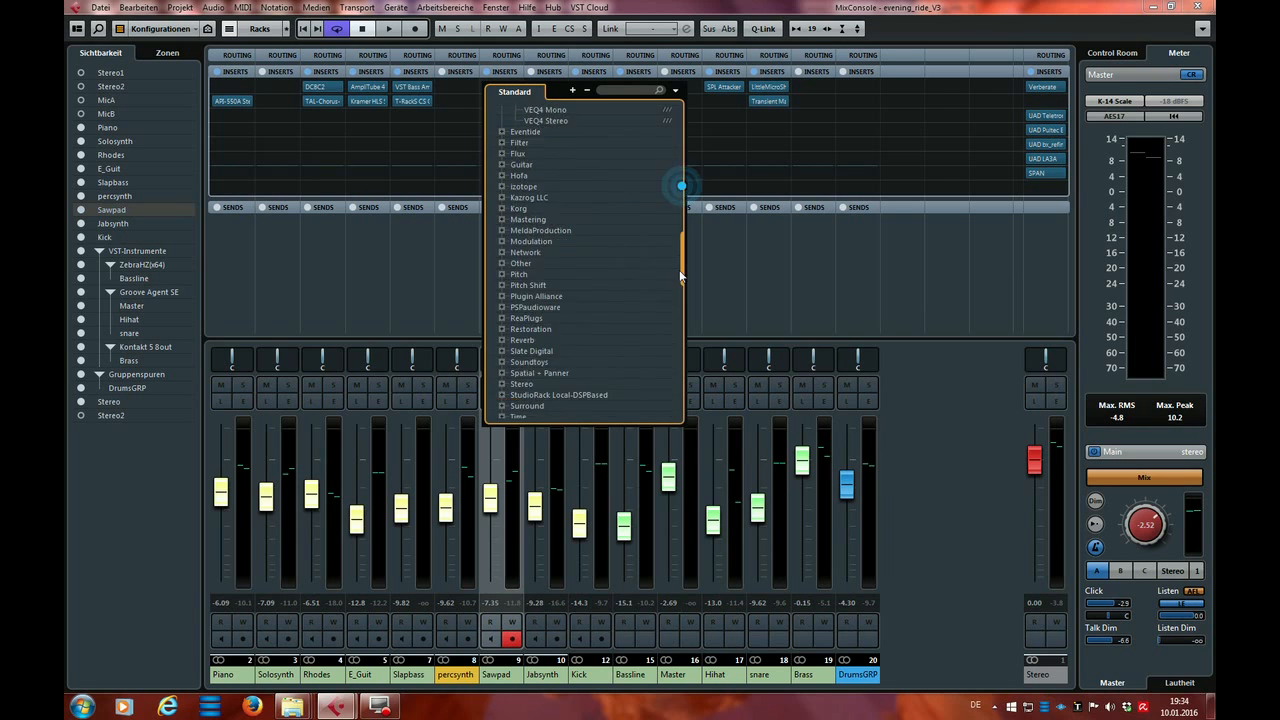
{"action": "scroll", "coordinate": [685, 240], "scroll_direction": "up", "scroll_amount": 1}
{"action": "left_click", "coordinate": [617, 91]}
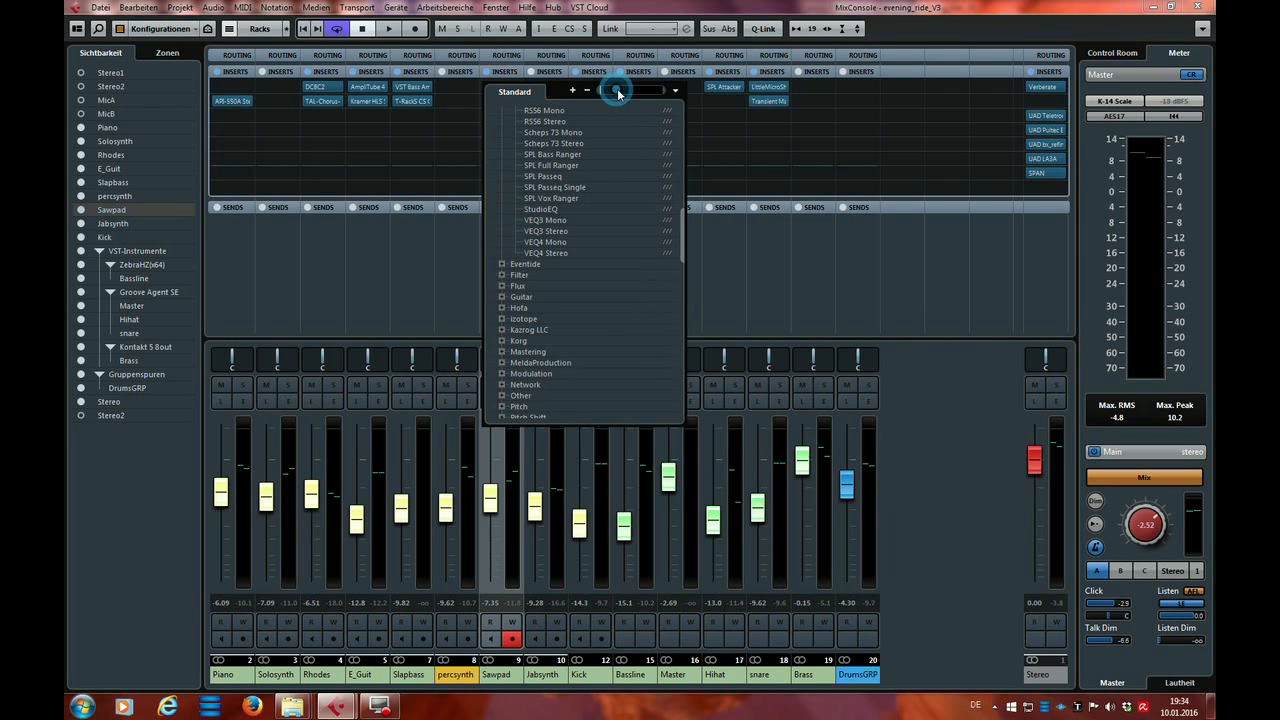
{"action": "type", "text": "Echo"}
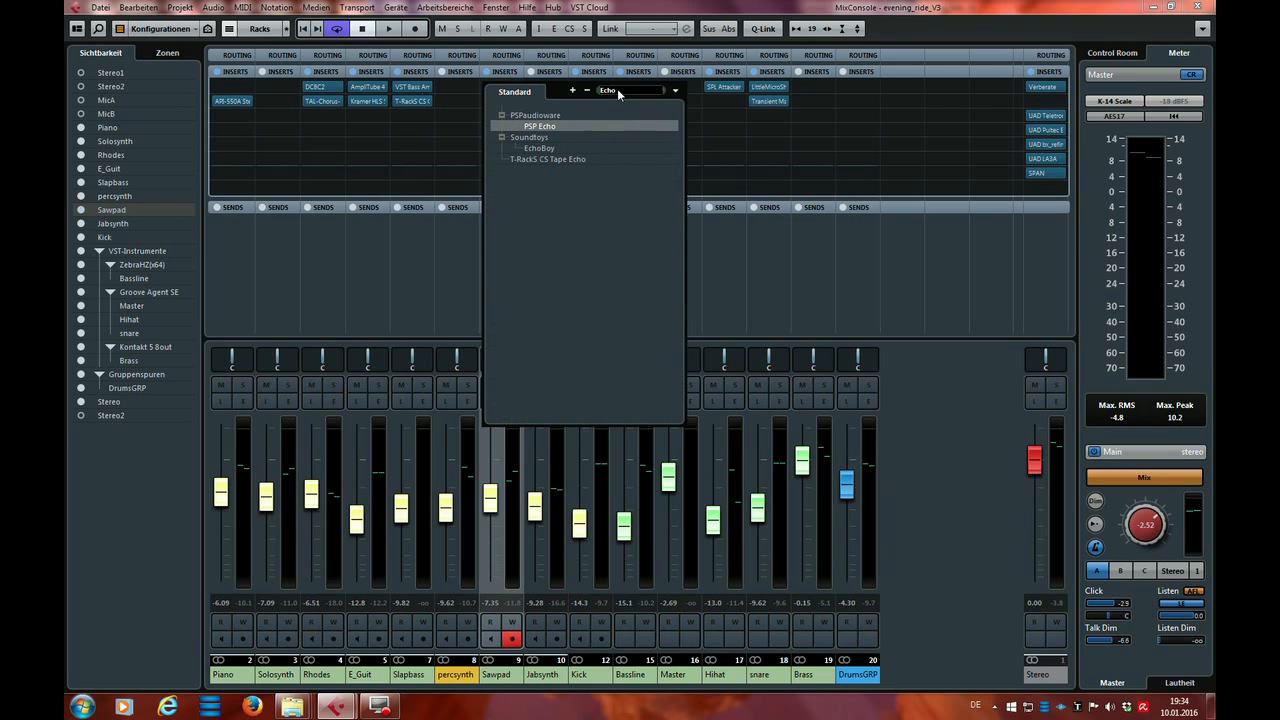
{"action": "left_click", "coordinate": [558, 147]}
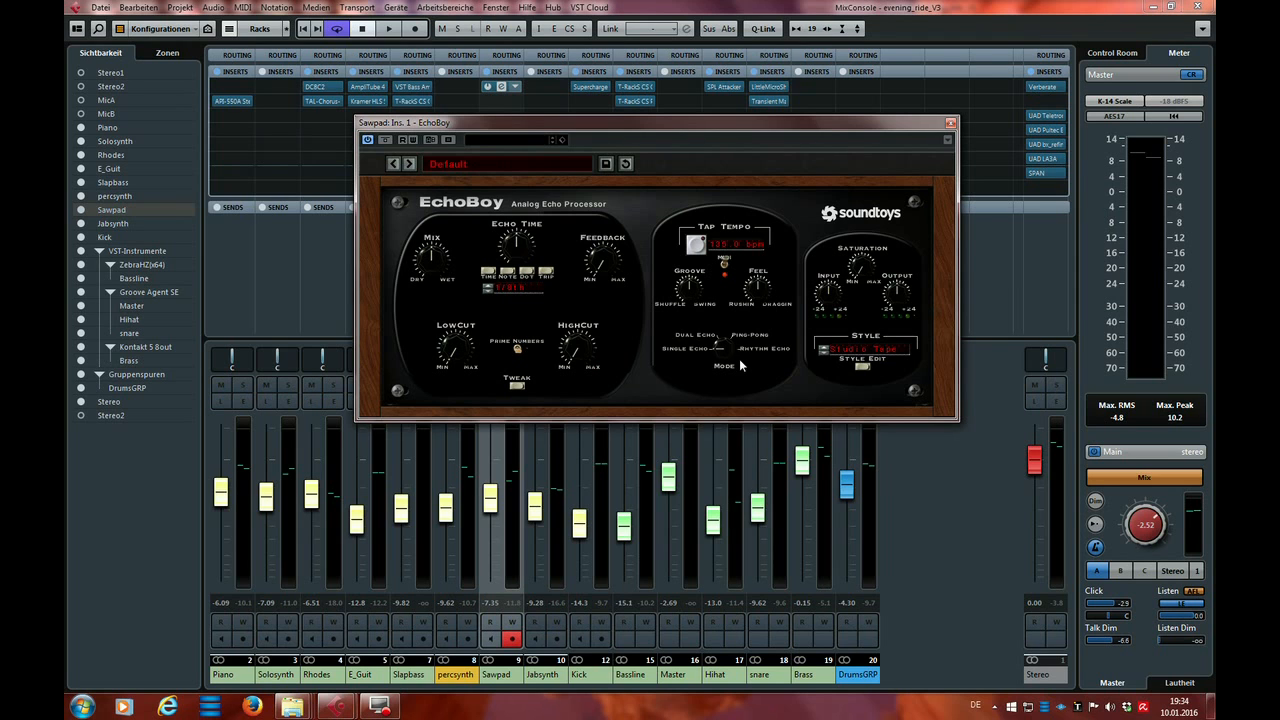
Show and hide EchoBoy's Tweak and Style Edit controls, and close its editor.
{"action": "left_click", "coordinate": [517, 386]}
{"action": "left_click", "coordinate": [517, 386]}
{"action": "left_click", "coordinate": [862, 367]}
{"action": "left_click", "coordinate": [862, 368]}
{"action": "left_click", "coordinate": [950, 122]}
Replace the Sawpad channel's first insert with Decapitator, searching for decap, reposition its editor, and turn up the Drive.
{"action": "left_click", "coordinate": [515, 87]}
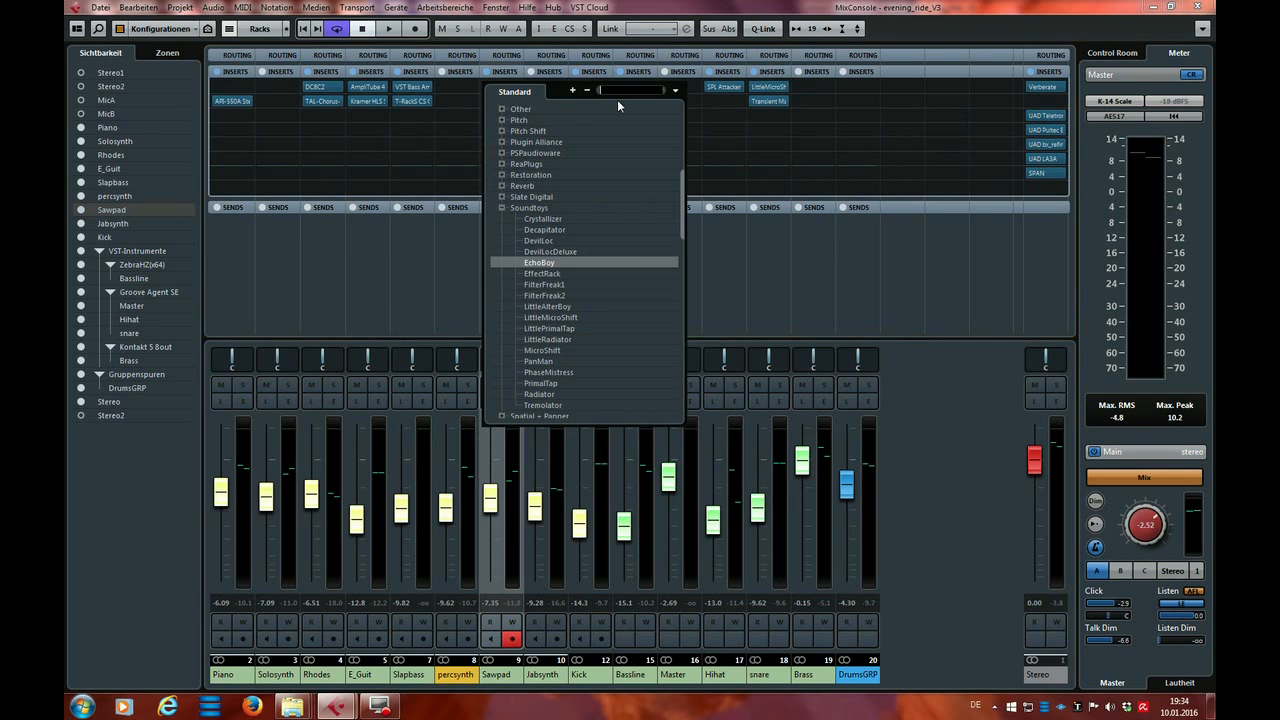
{"action": "type", "text": "decap"}
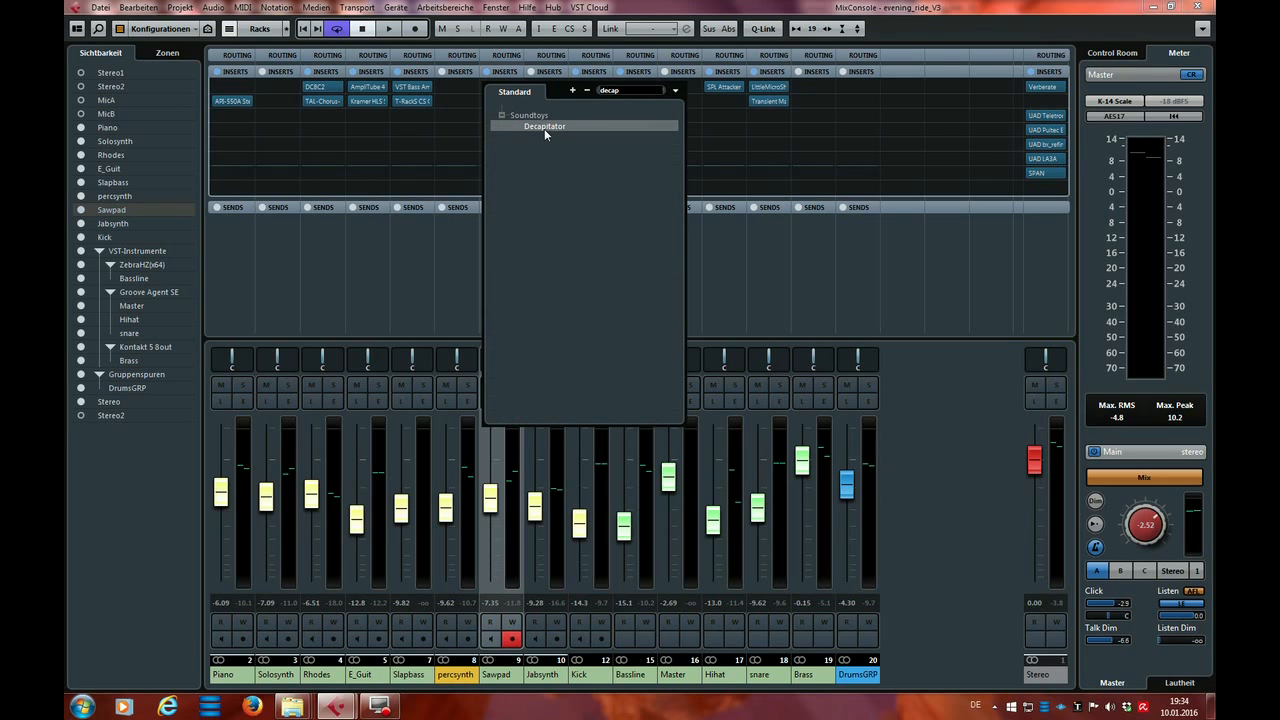
{"action": "left_click", "coordinate": [544, 127]}
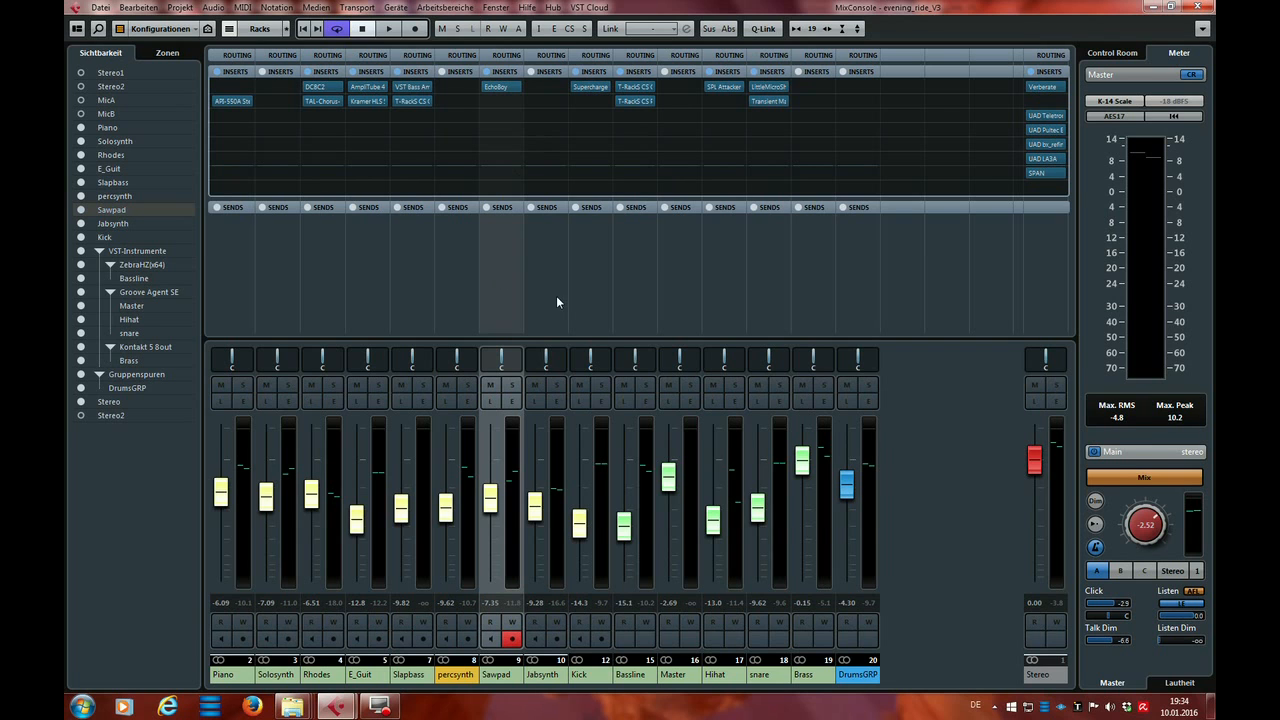
{"action": "left_click_drag", "start_coordinate": [737, 194], "coordinate": [686, 196]}
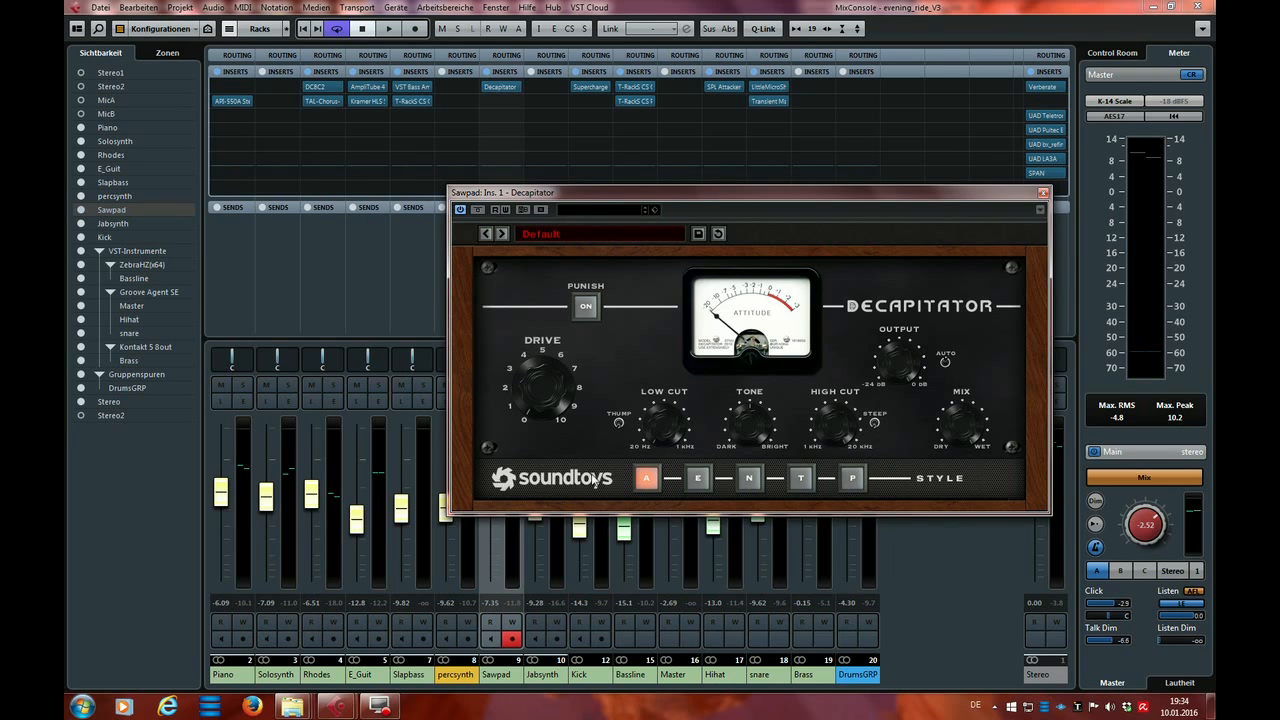
{"action": "left_click_drag", "start_coordinate": [543, 397], "coordinate": [537, 339]}
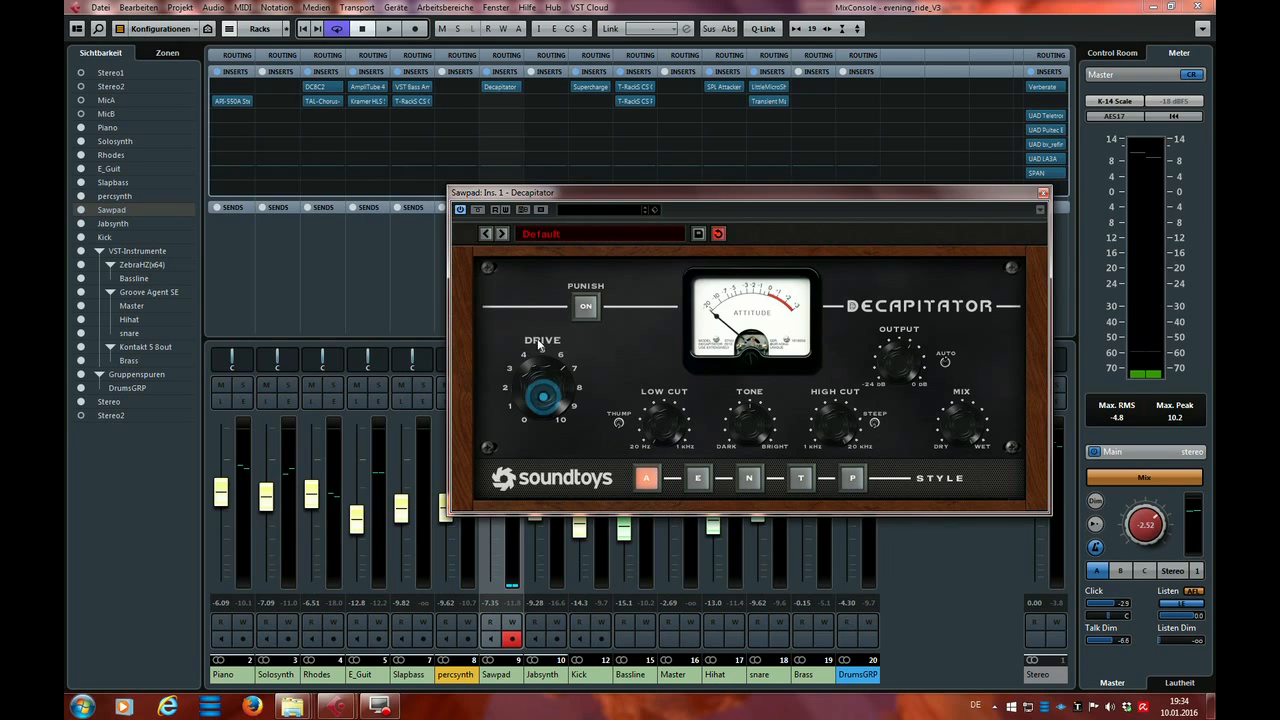
Close Decapitator, replace the Sawpad channel's first insert with HeadCrusherFree from the Distortion category, and reposition and close its editor.
{"action": "left_click", "coordinate": [750, 422]}
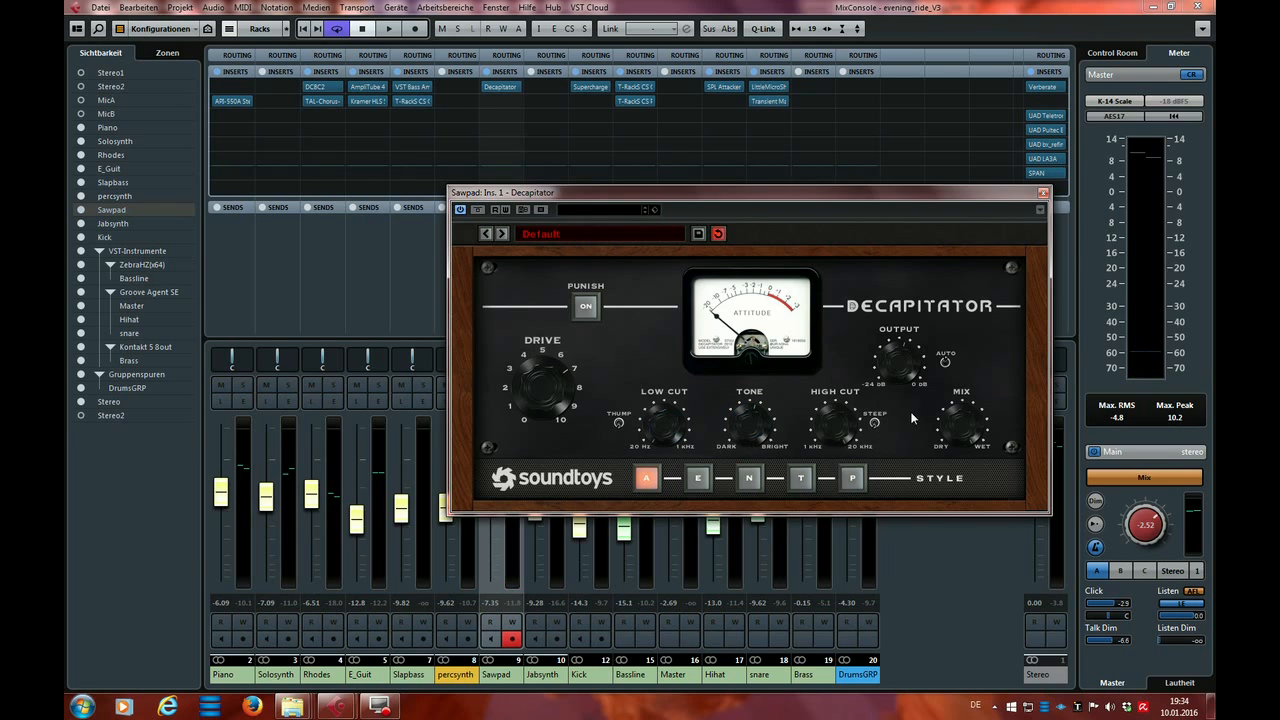
{"action": "left_click", "coordinate": [1043, 192]}
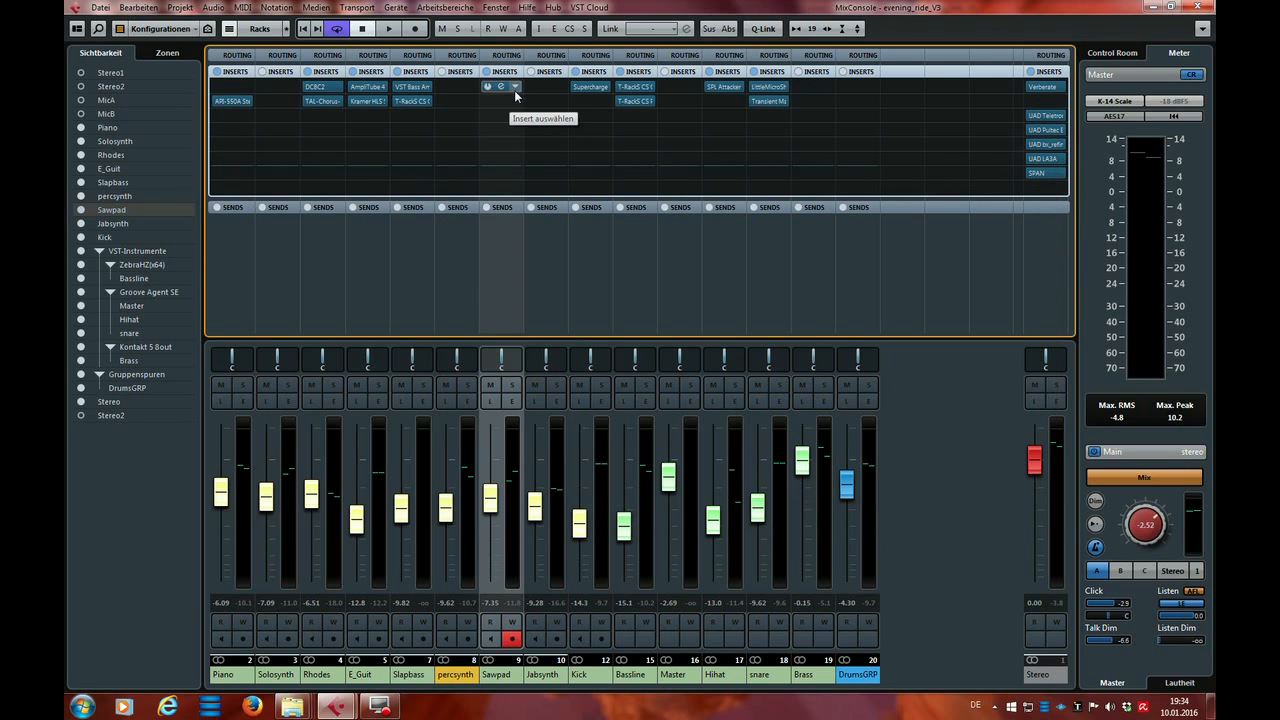
{"action": "left_click", "coordinate": [517, 89]}
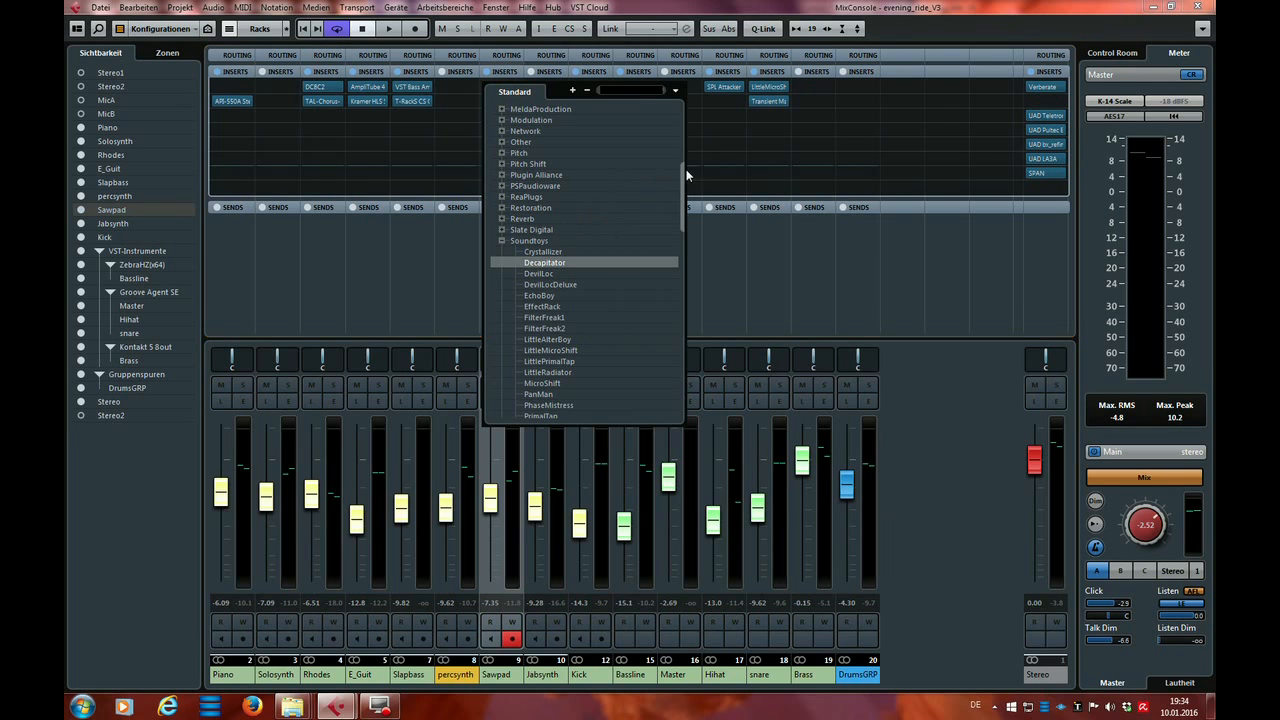
{"action": "left_click_drag", "start_coordinate": [684, 188], "coordinate": [685, 152]}
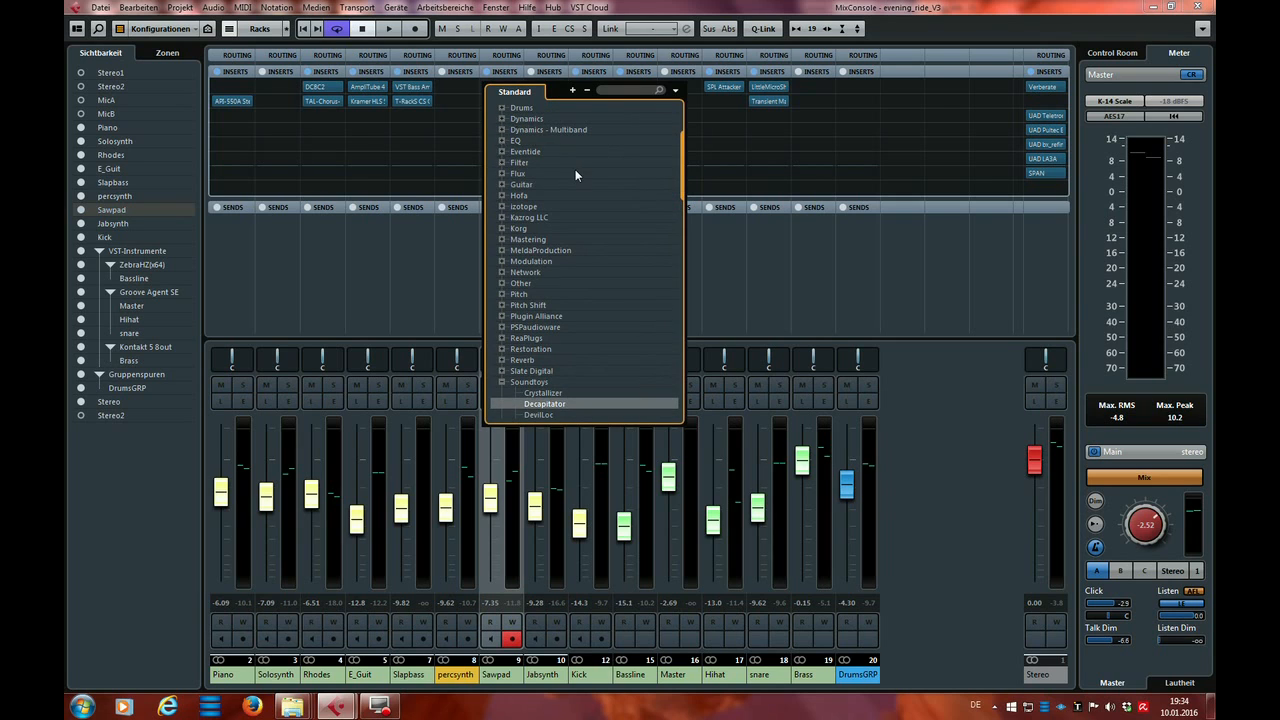
{"action": "scroll", "coordinate": [575, 169], "scroll_direction": "up", "scroll_amount": 3}
{"action": "left_click", "coordinate": [500, 201]}
{"action": "scroll", "coordinate": [502, 251], "scroll_direction": "down", "scroll_amount": 2}
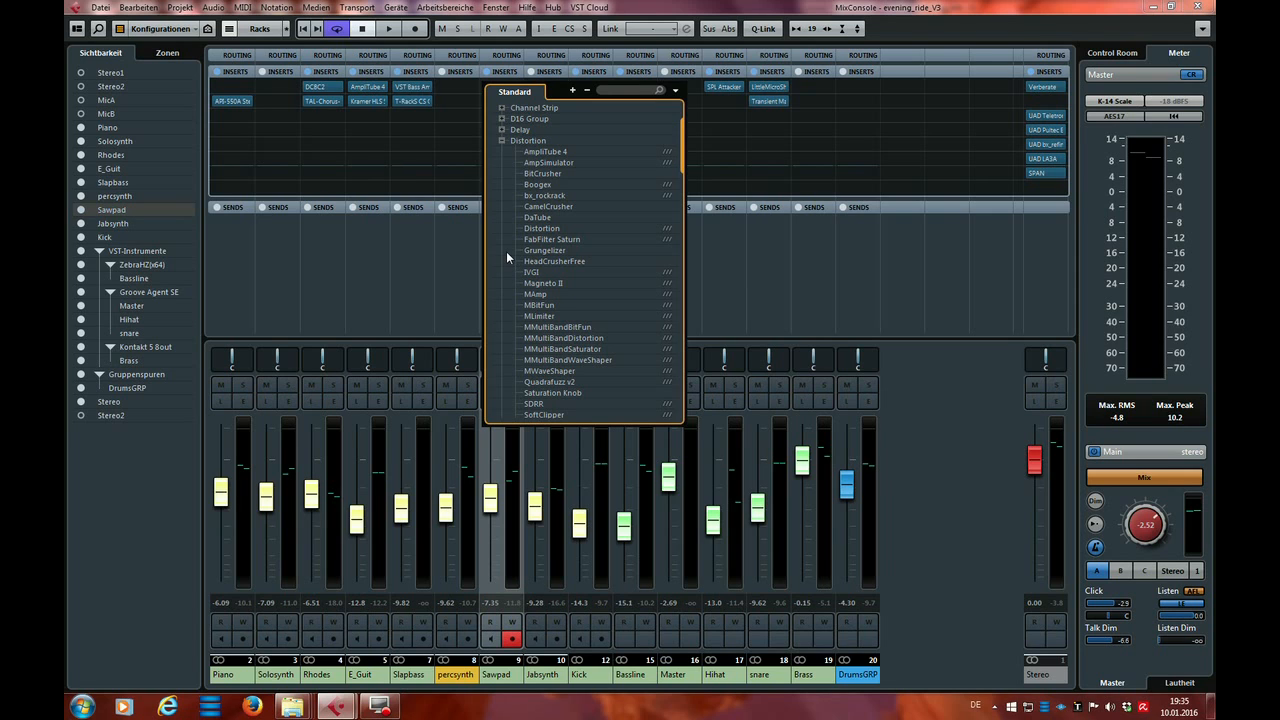
{"action": "left_click", "coordinate": [542, 262]}
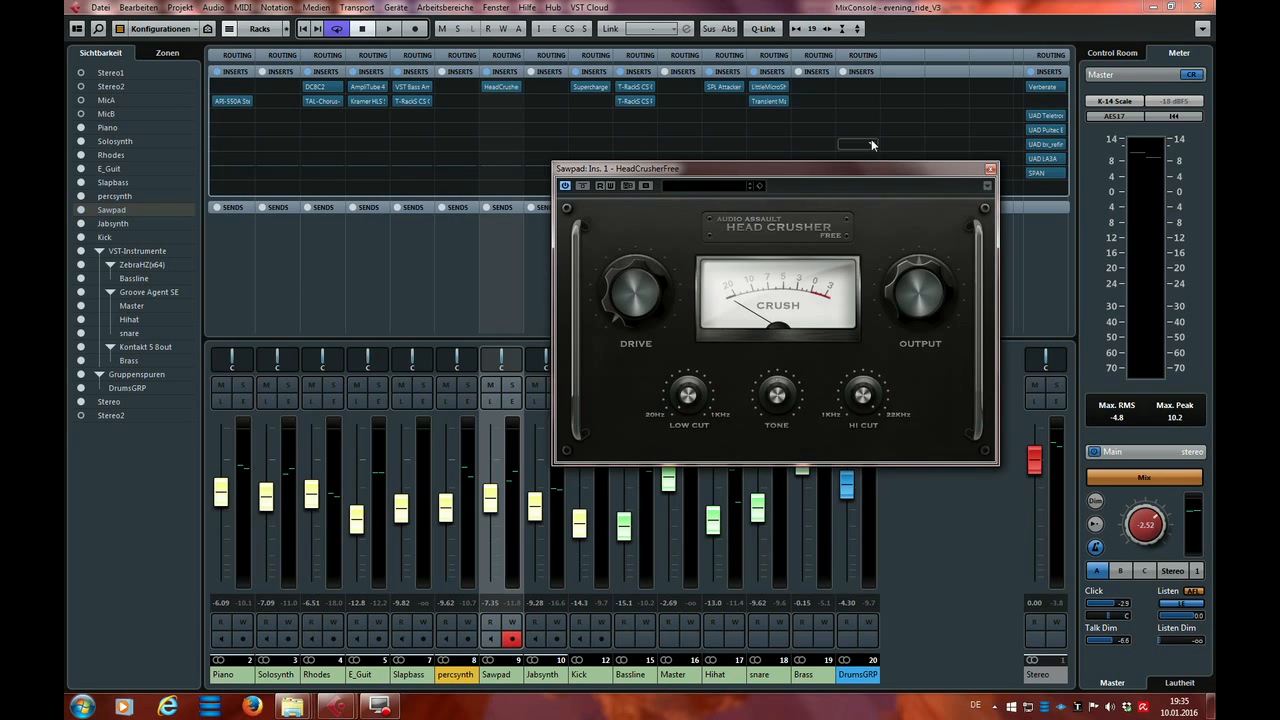
{"action": "left_click_drag", "start_coordinate": [866, 168], "coordinate": [847, 172]}
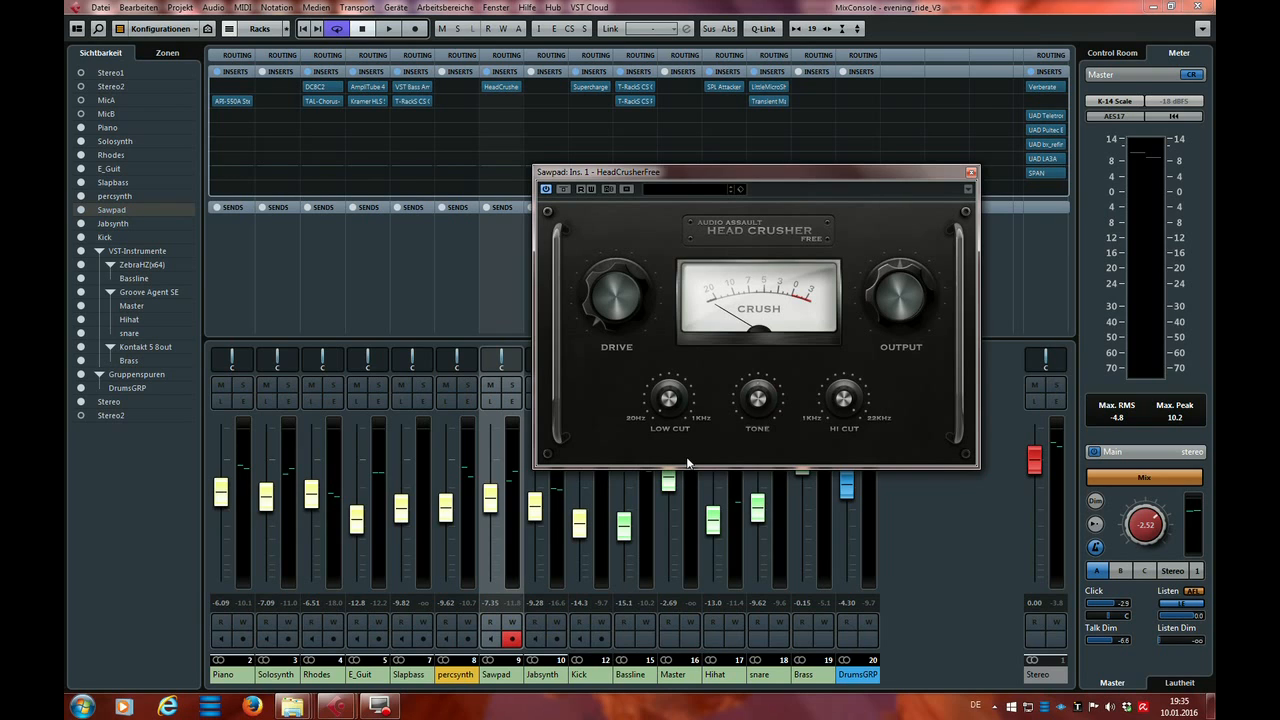
{"action": "left_click", "coordinate": [970, 172]}
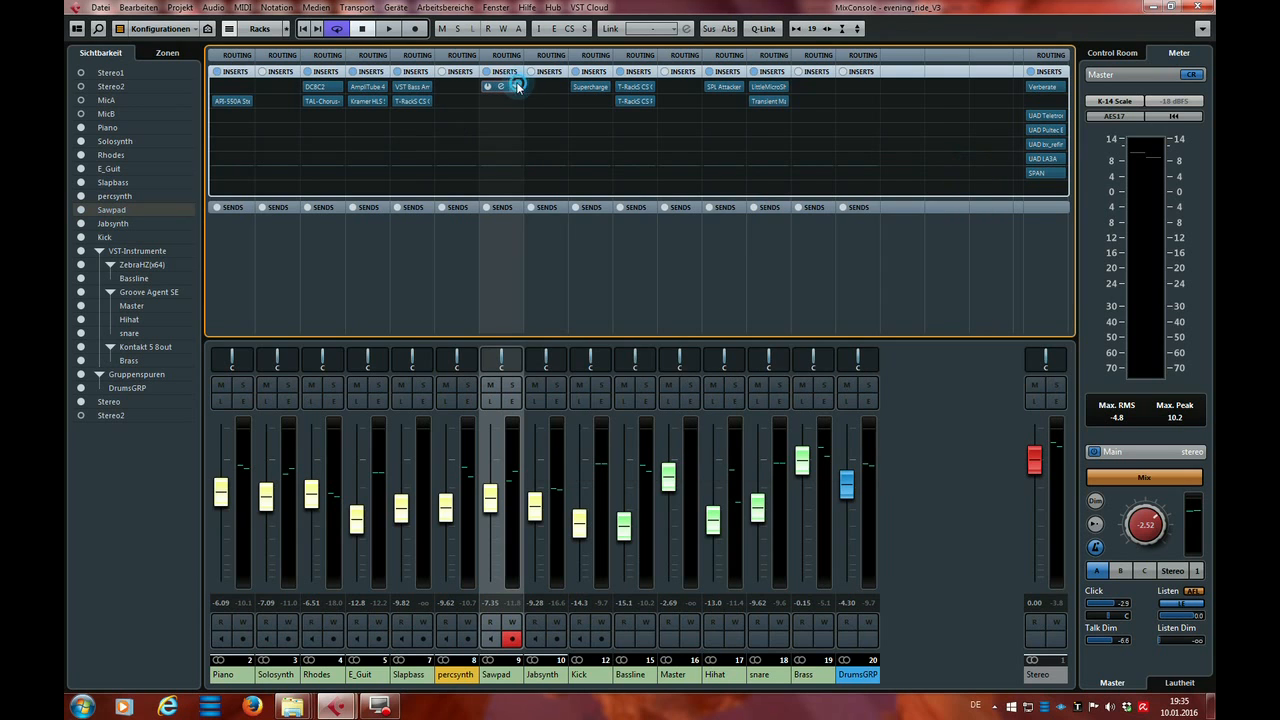
Replace the Sawpad channel's first insert with T-RackS CS British Channel and close its editor.
{"action": "left_click", "coordinate": [515, 87]}
{"action": "left_click_drag", "start_coordinate": [680, 136], "coordinate": [678, 408]}
{"action": "scroll", "coordinate": [604, 339], "scroll_direction": "up", "scroll_amount": 6}
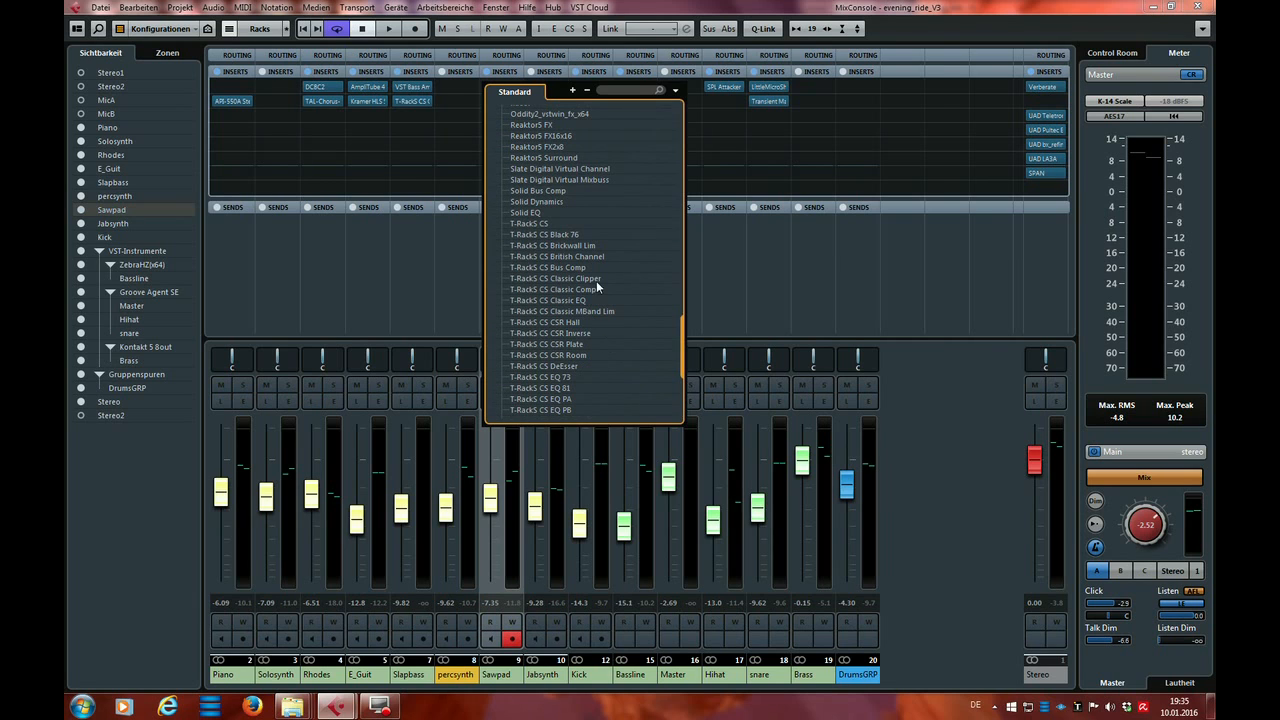
{"action": "left_click", "coordinate": [586, 256]}
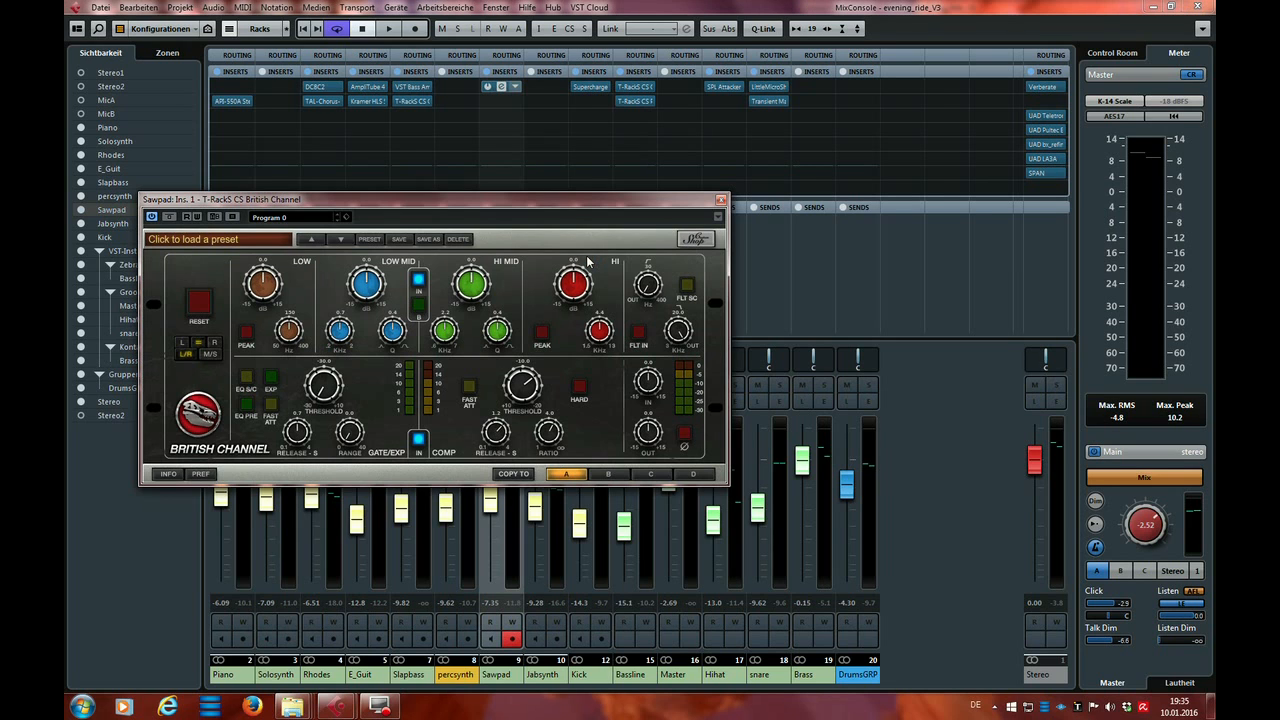
{"action": "left_click", "coordinate": [719, 201]}
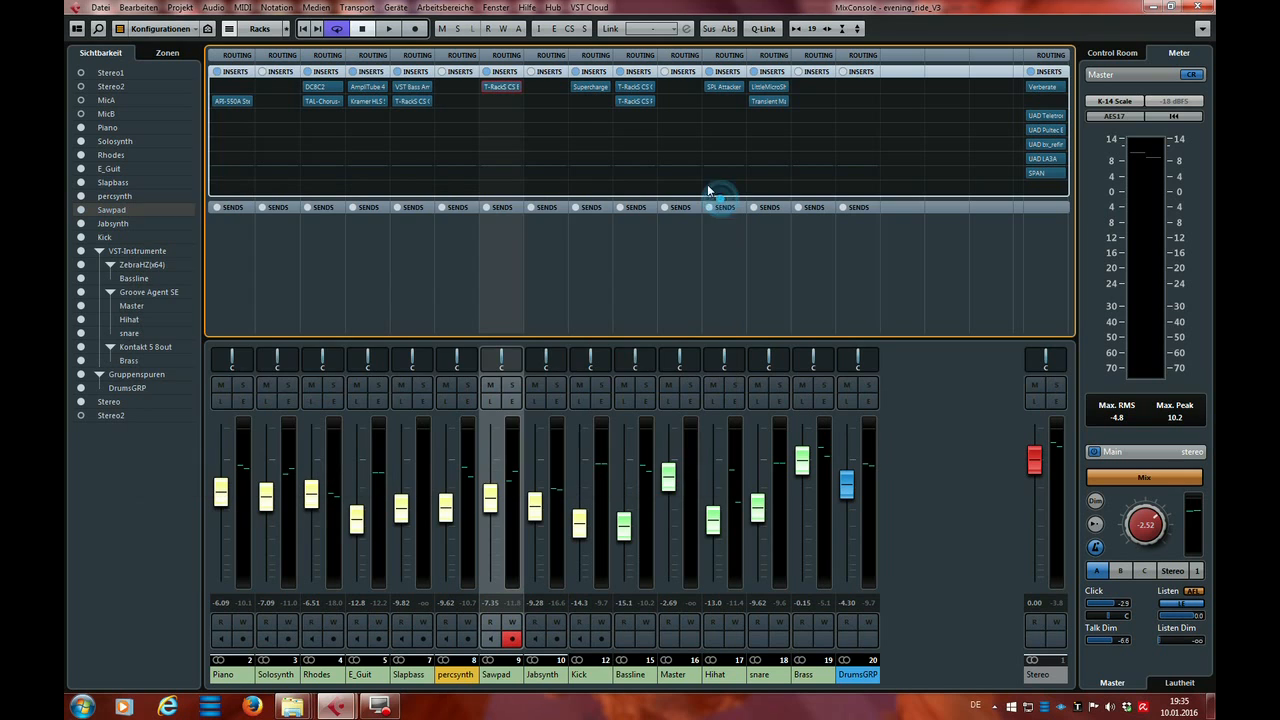
Replace the Sawpad channel's first insert with T-RackS CS White Channel, reposition its editor and close it.
{"action": "left_click", "coordinate": [515, 87]}
{"action": "scroll", "coordinate": [680, 343], "scroll_direction": "down", "scroll_amount": 2}
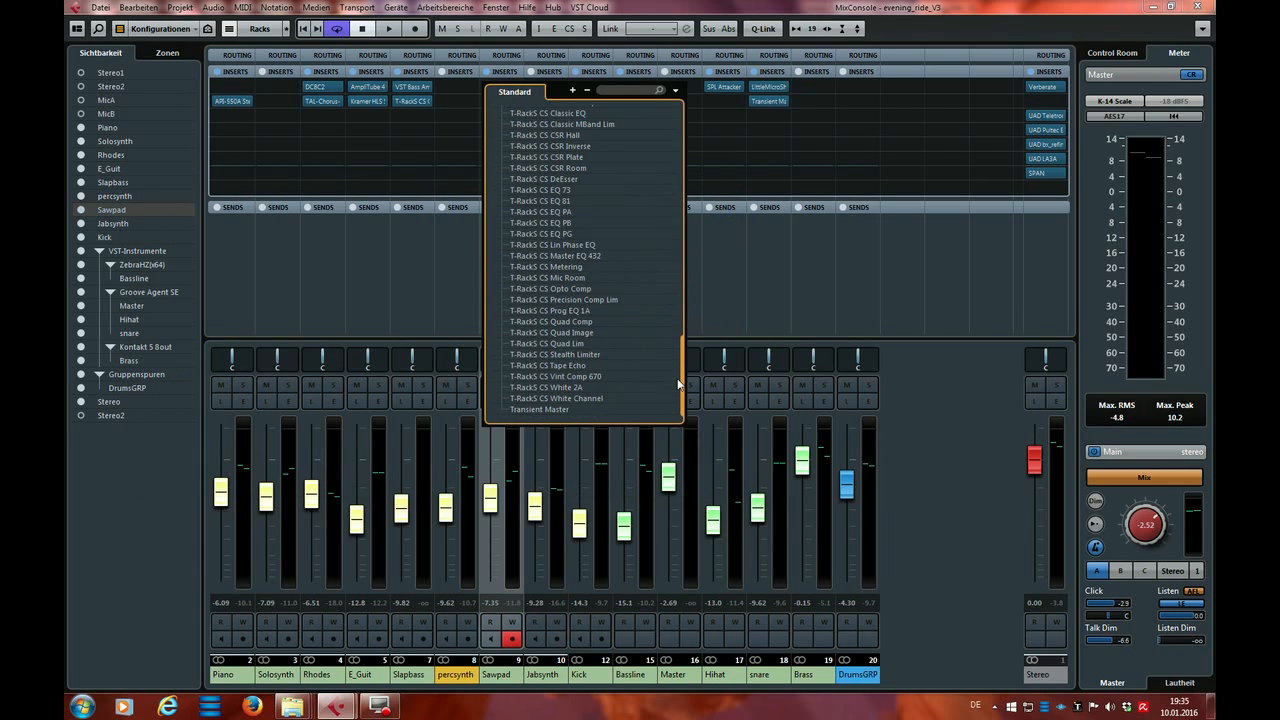
{"action": "left_click", "coordinate": [570, 399]}
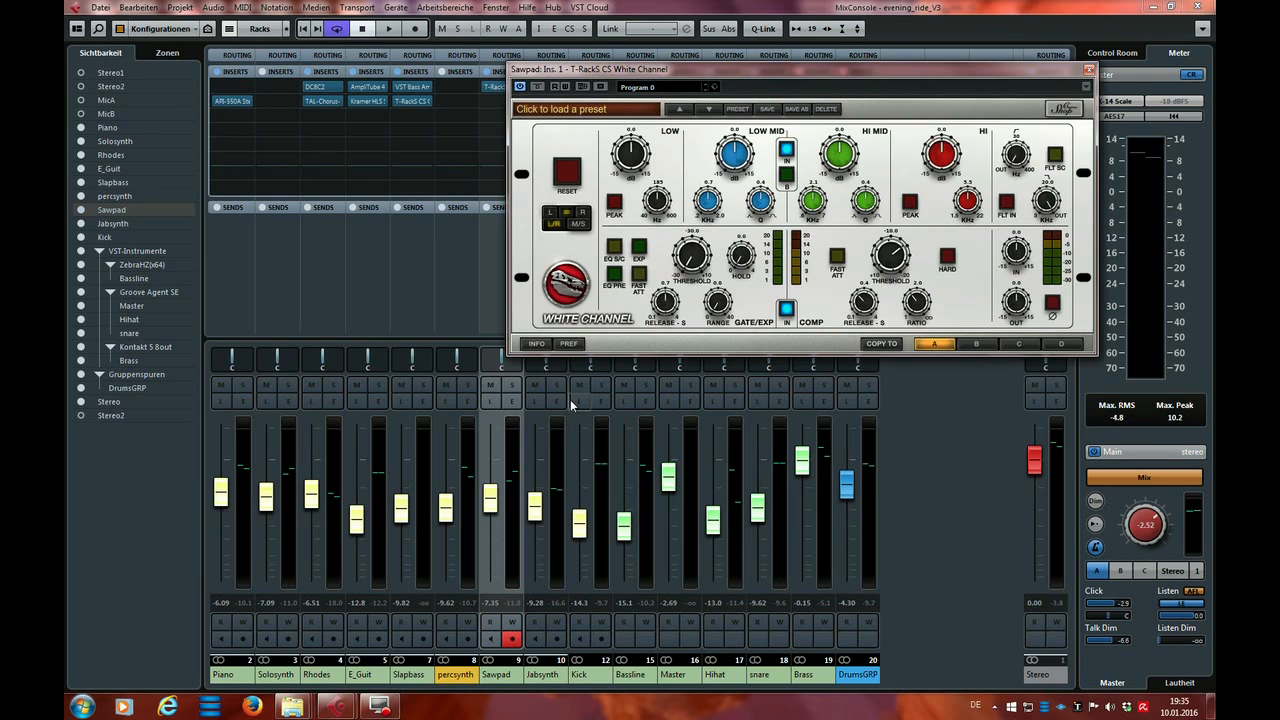
{"action": "left_click_drag", "start_coordinate": [797, 77], "coordinate": [697, 154]}
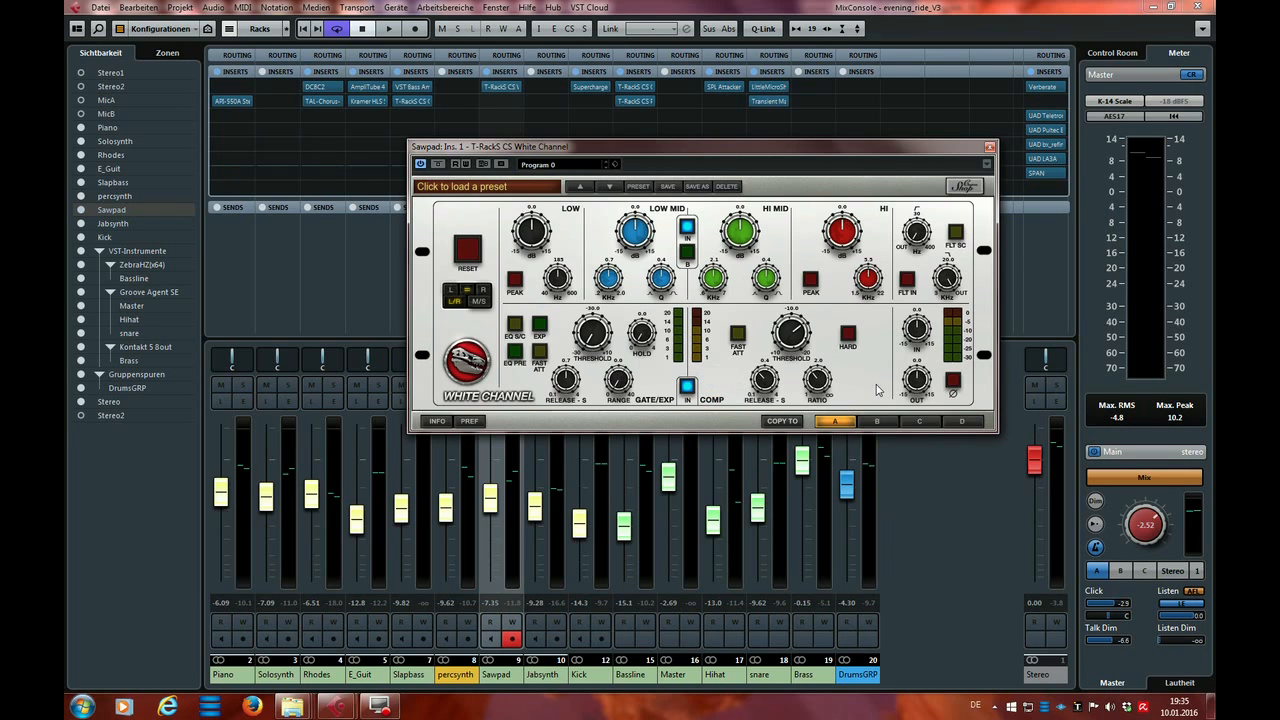
{"action": "left_click_drag", "start_coordinate": [947, 153], "coordinate": [915, 169]}
{"action": "left_click", "coordinate": [963, 161]}
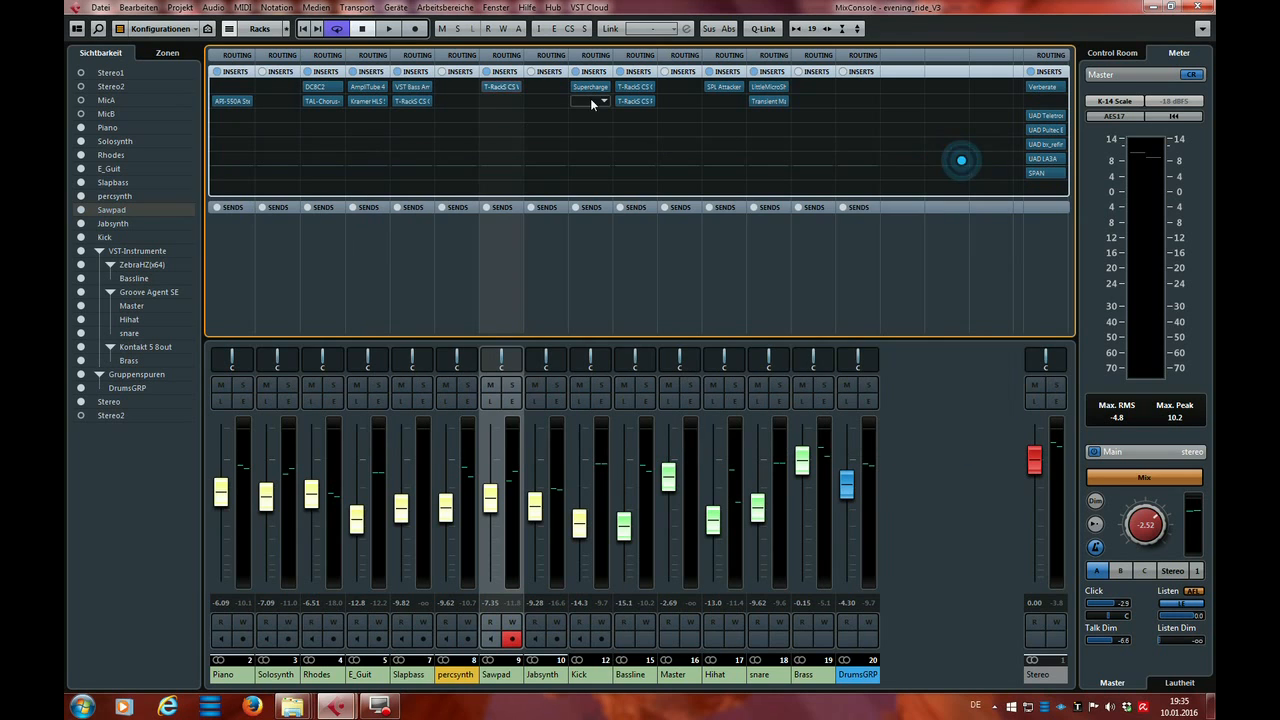
Browse the available effects for the Sawpad channel's first insert and close the list without choosing one.
{"action": "left_click", "coordinate": [515, 88]}
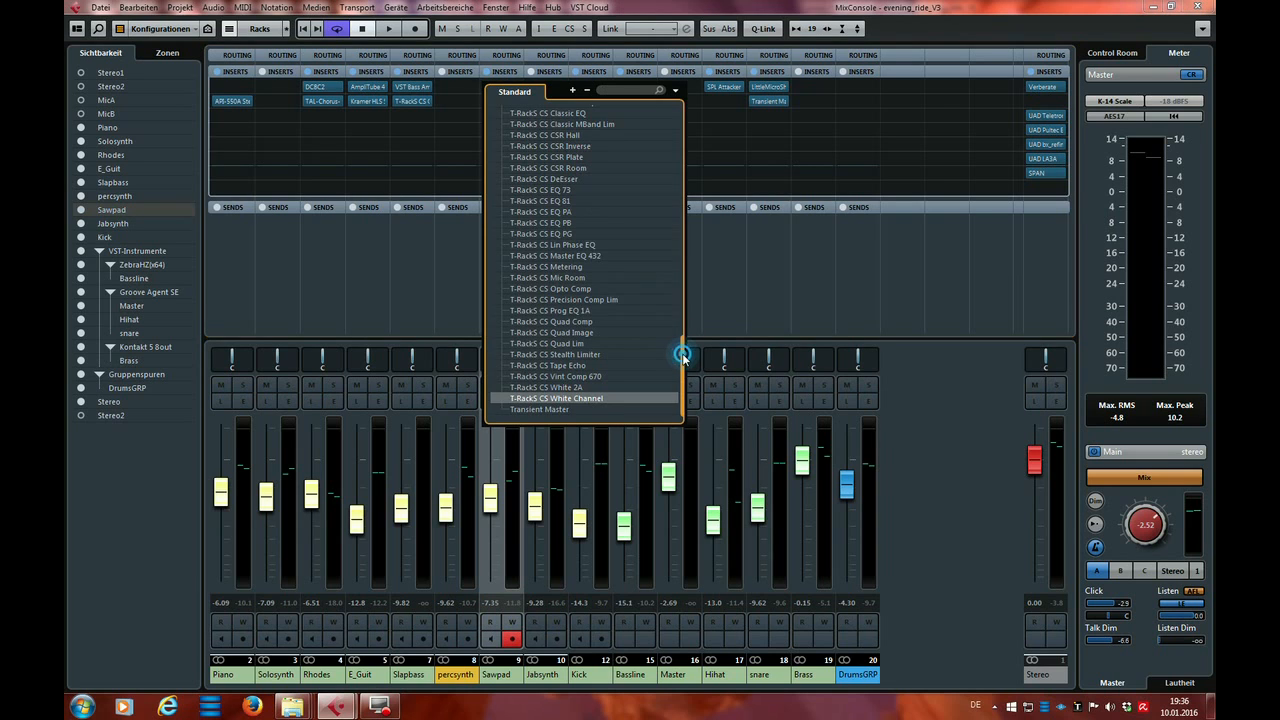
{"action": "left_click_drag", "start_coordinate": [683, 356], "coordinate": [681, 237]}
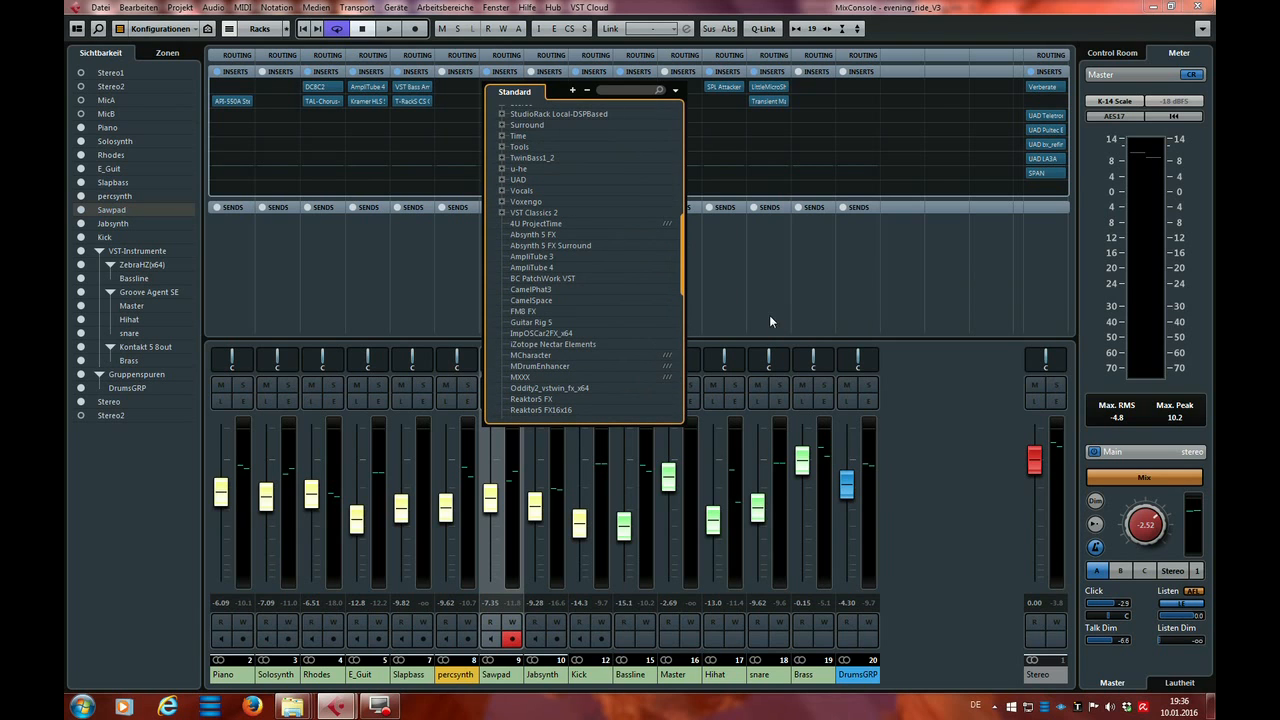
{"action": "left_click", "coordinate": [962, 414]}
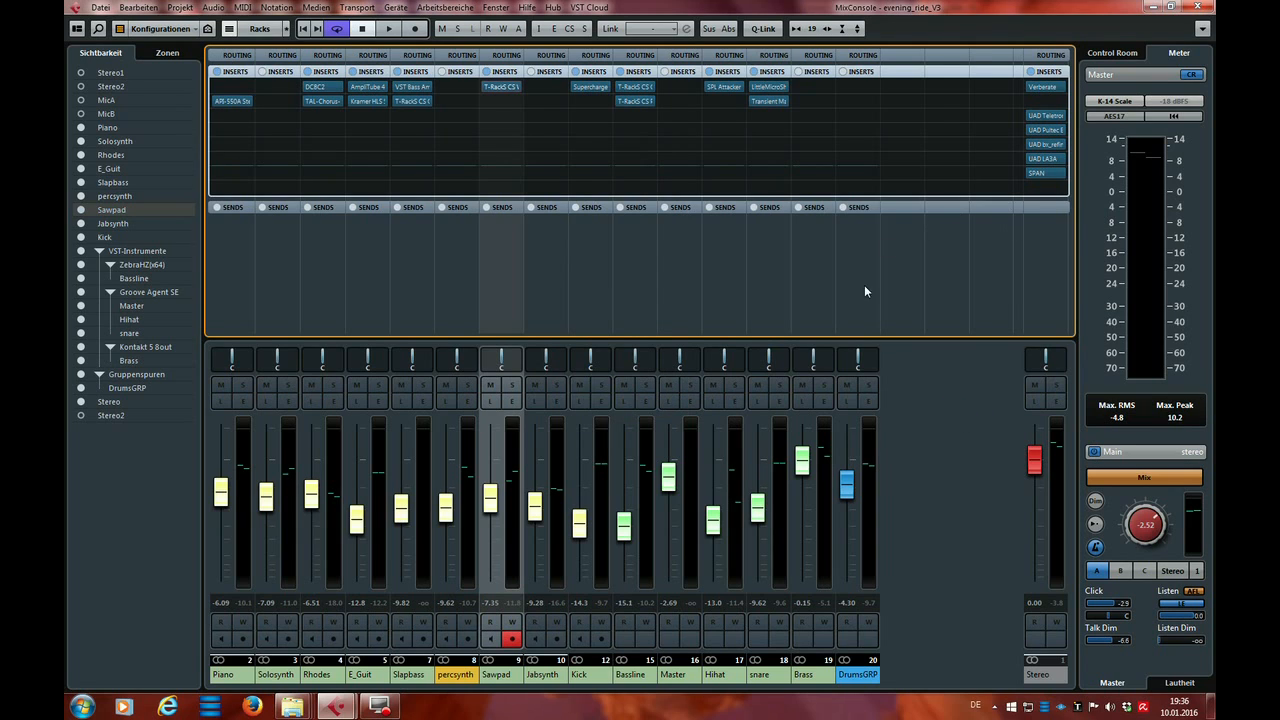
Examine the mix in the Stereo output's SPAN analyzer during brief playback, and close the analyzer.
{"action": "left_click", "coordinate": [1044, 174]}
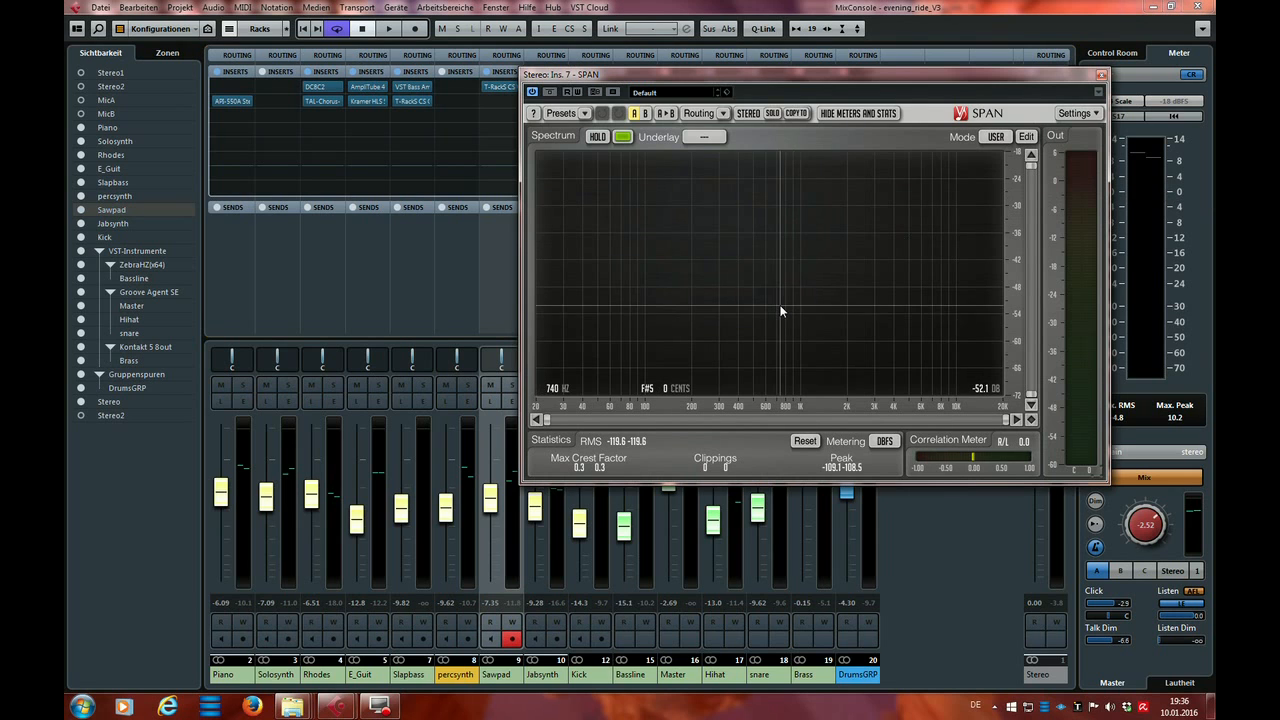
{"action": "key", "text": "space"}
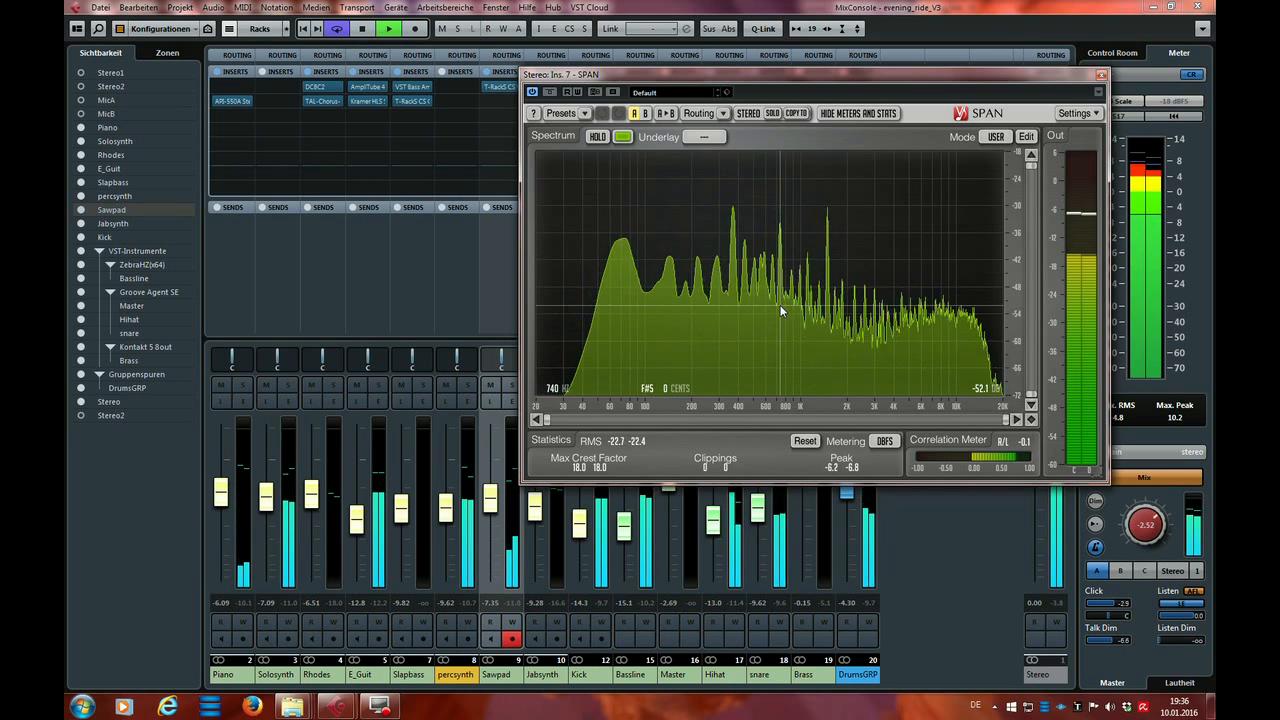
{"action": "key", "text": "space"}
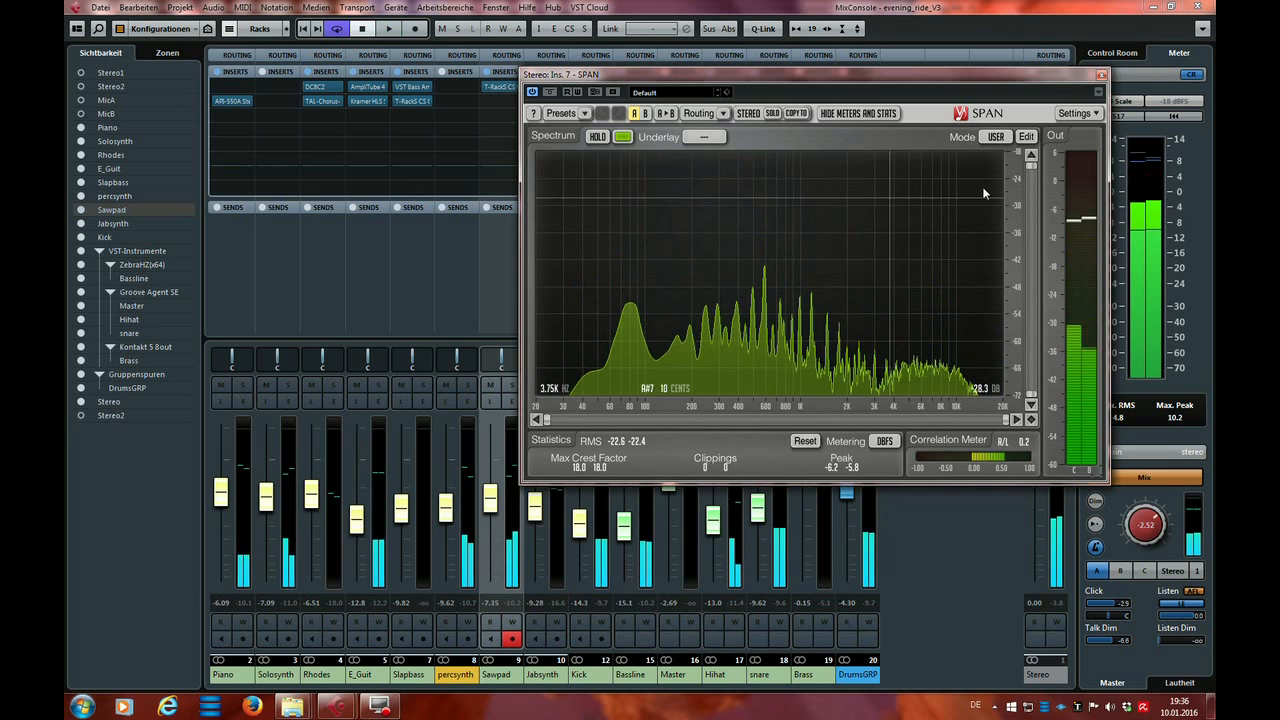
{"action": "left_click", "coordinate": [1100, 77]}
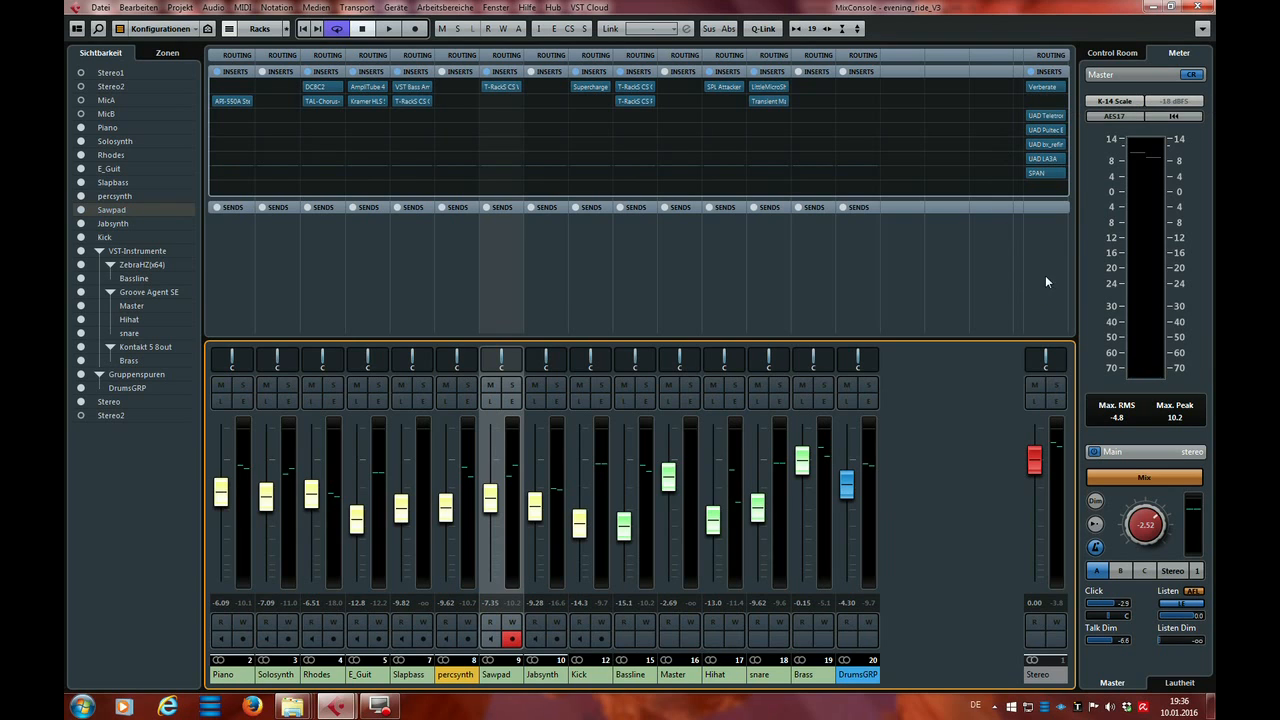
Bypass Verberate and the four UAD inserts on the Stereo output channel, and deselect the Sawpad channel.
{"action": "mouse_move", "coordinate": [1049, 89]}
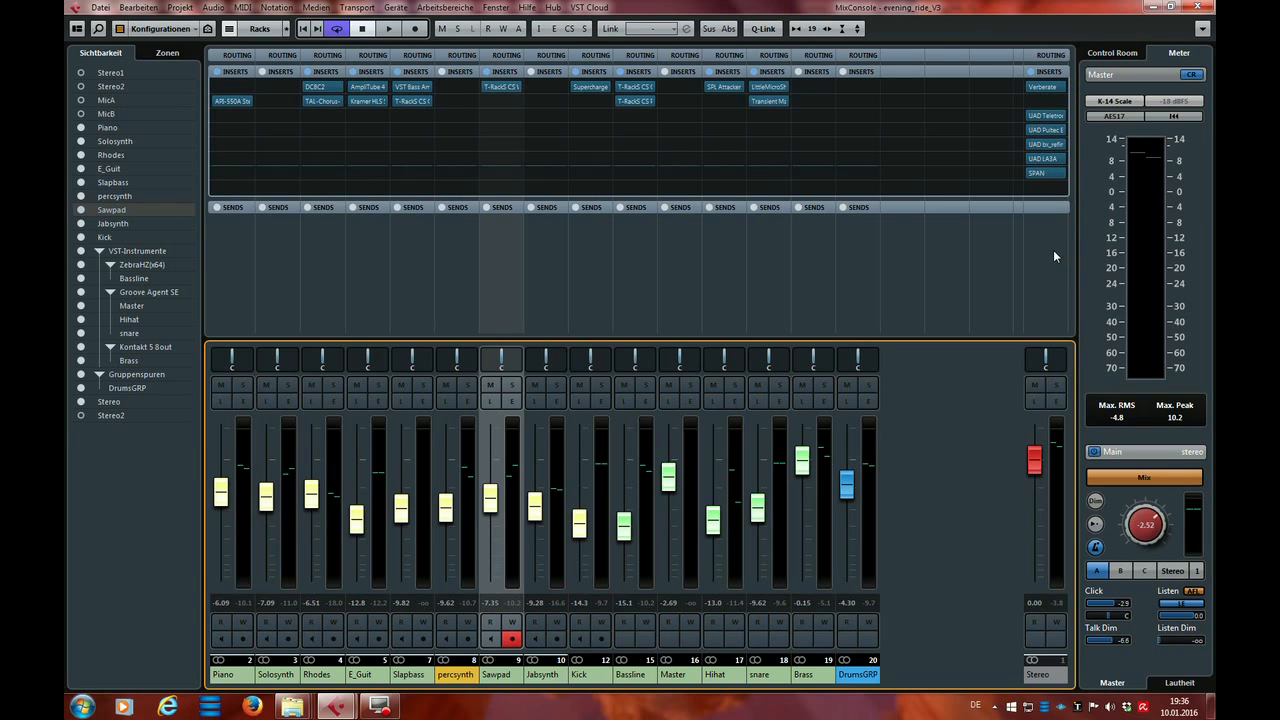
{"action": "left_click", "coordinate": [1033, 88]}
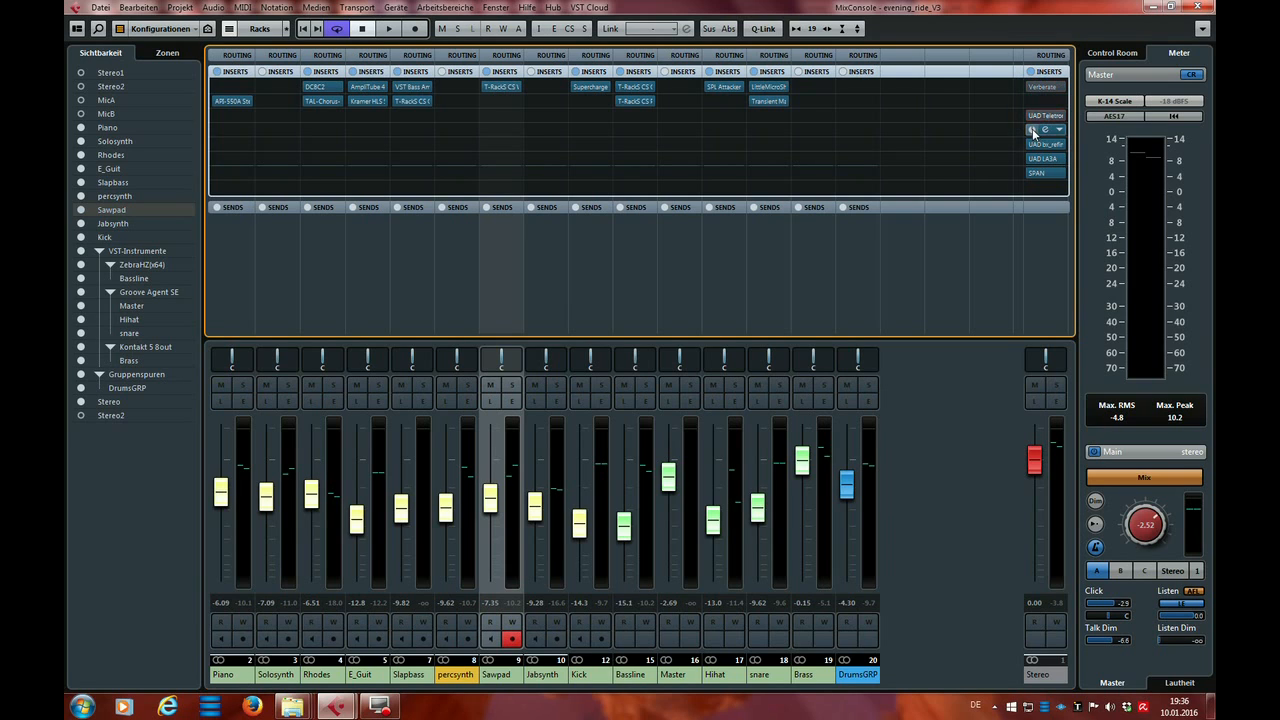
{"action": "left_click", "coordinate": [1033, 144]}
{"action": "left_click", "coordinate": [1033, 158]}
{"action": "left_click", "coordinate": [945, 420]}
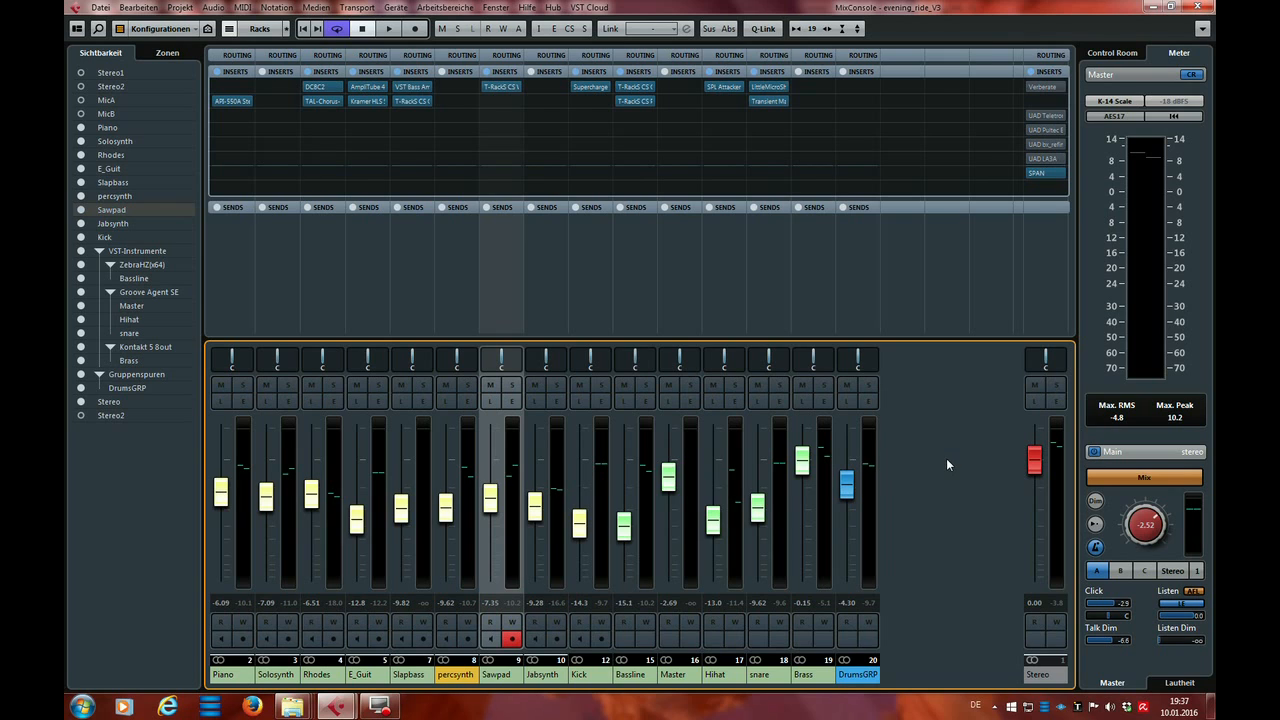
{"action": "left_click", "coordinate": [112, 560]}
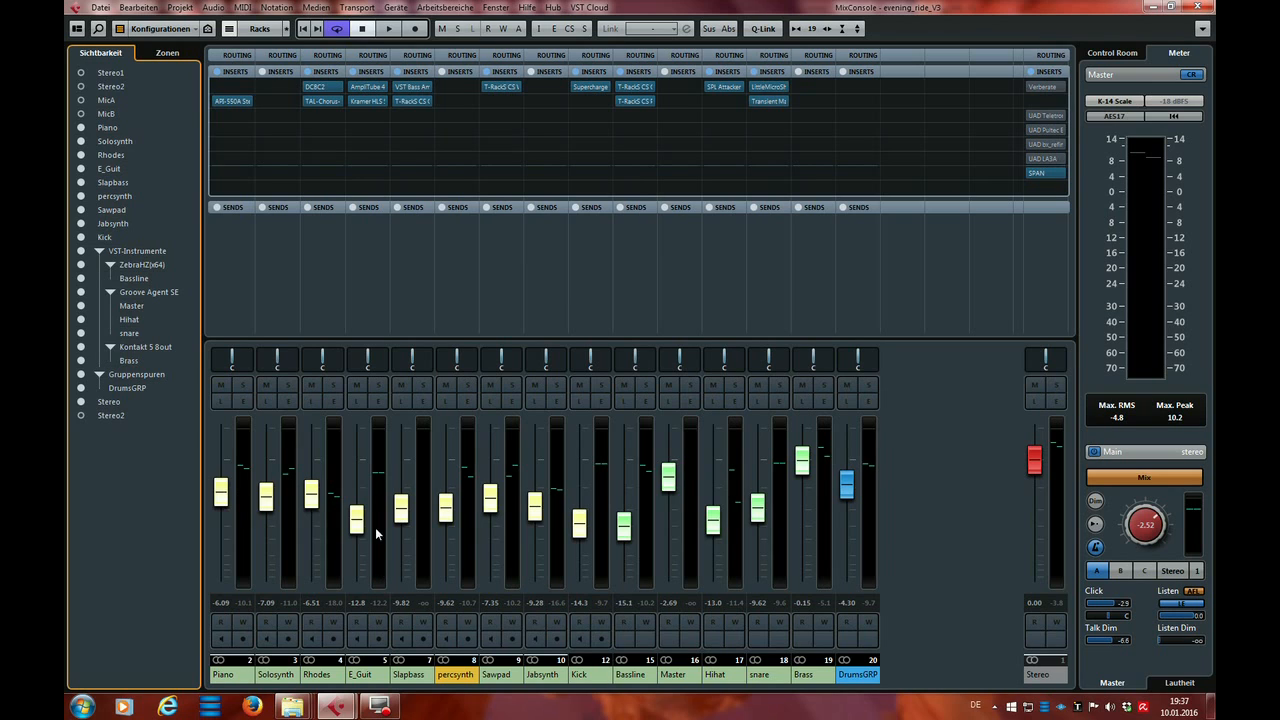
Show the TAL-Chorus-LX editor from the Rhodes channel's second insert, reposition it and close it.
{"action": "left_click", "coordinate": [321, 101]}
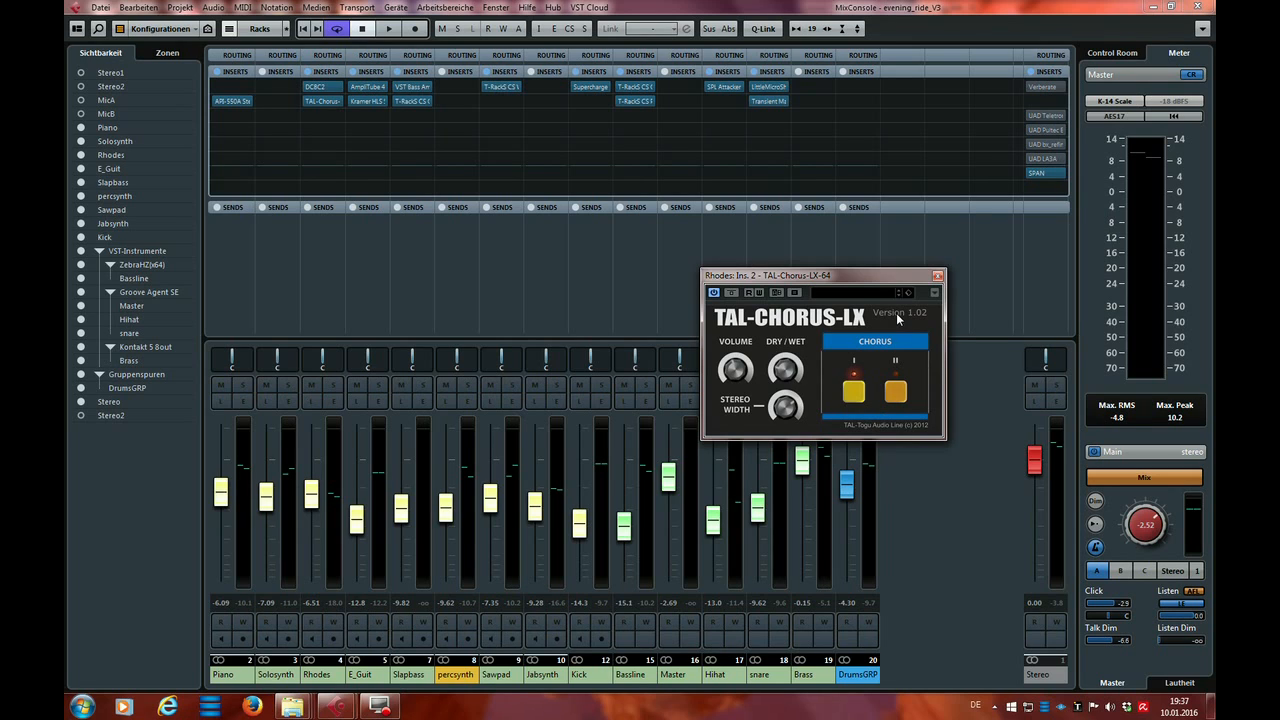
{"action": "left_click_drag", "start_coordinate": [891, 276], "coordinate": [889, 302]}
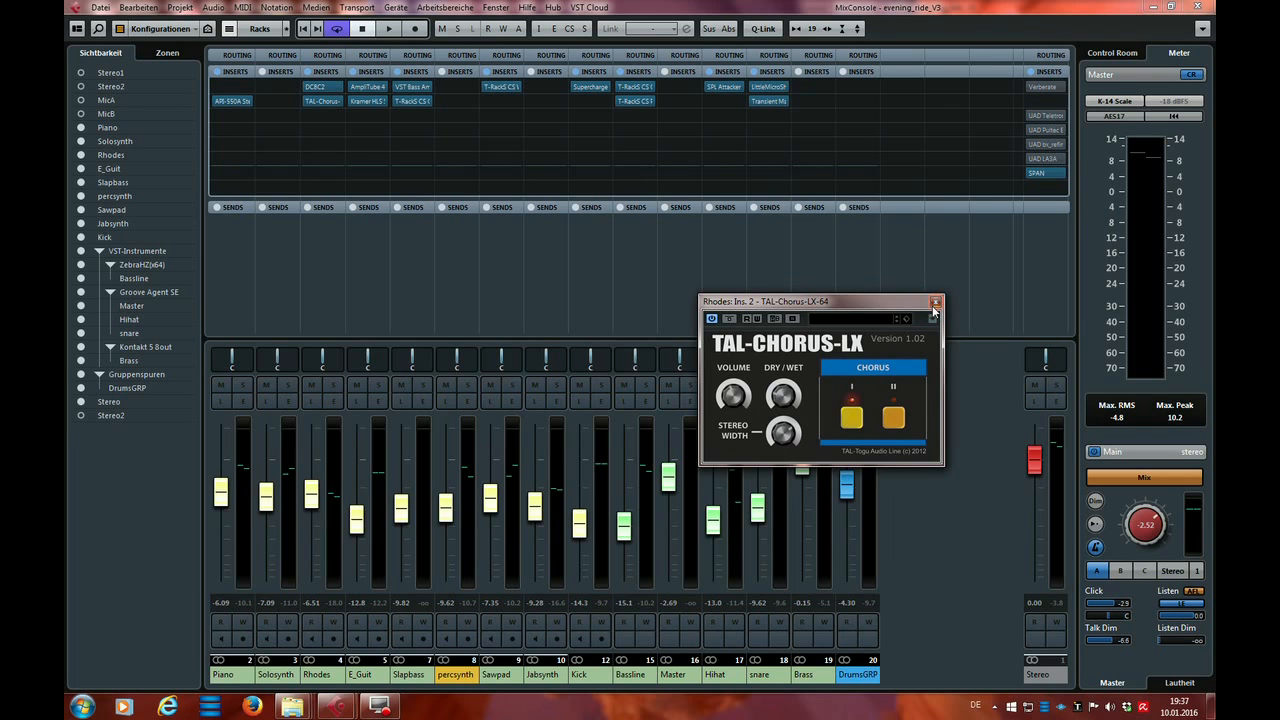
{"action": "left_click", "coordinate": [934, 302]}
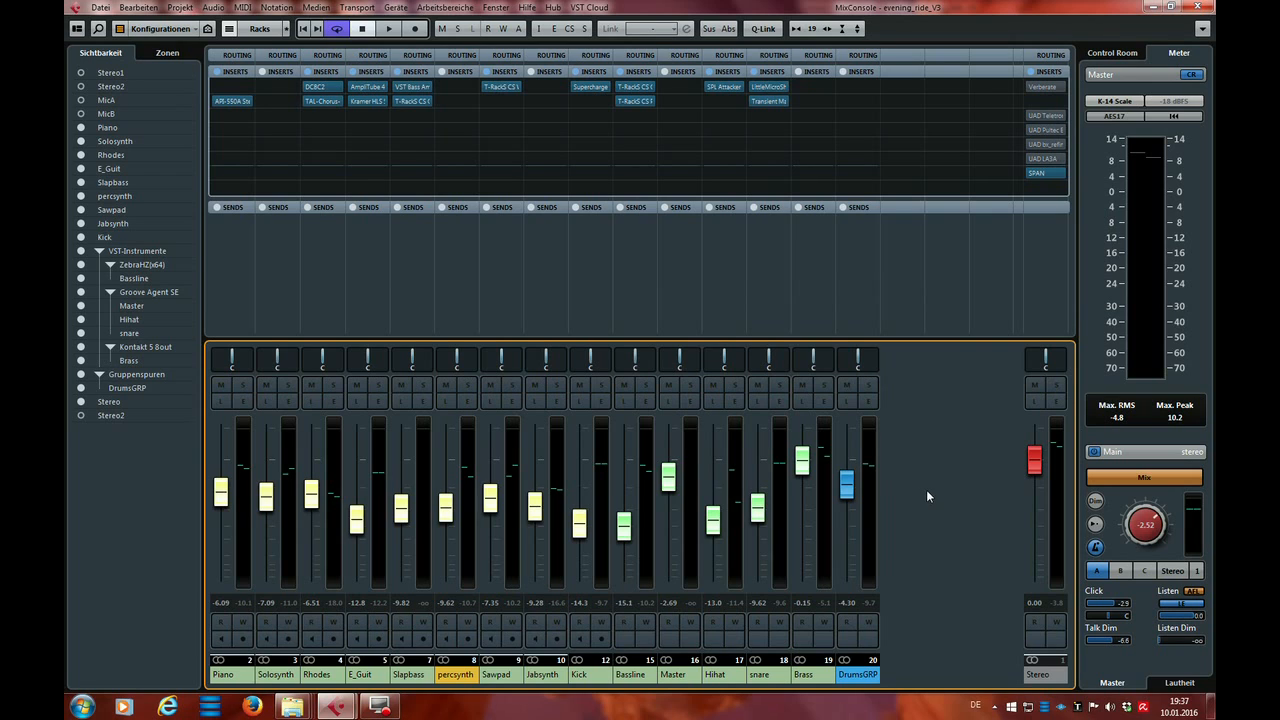
Show the LittleMicroShift editor from the snare channel's first insert, reposition it and close it.
{"action": "double_click", "coordinate": [768, 88]}
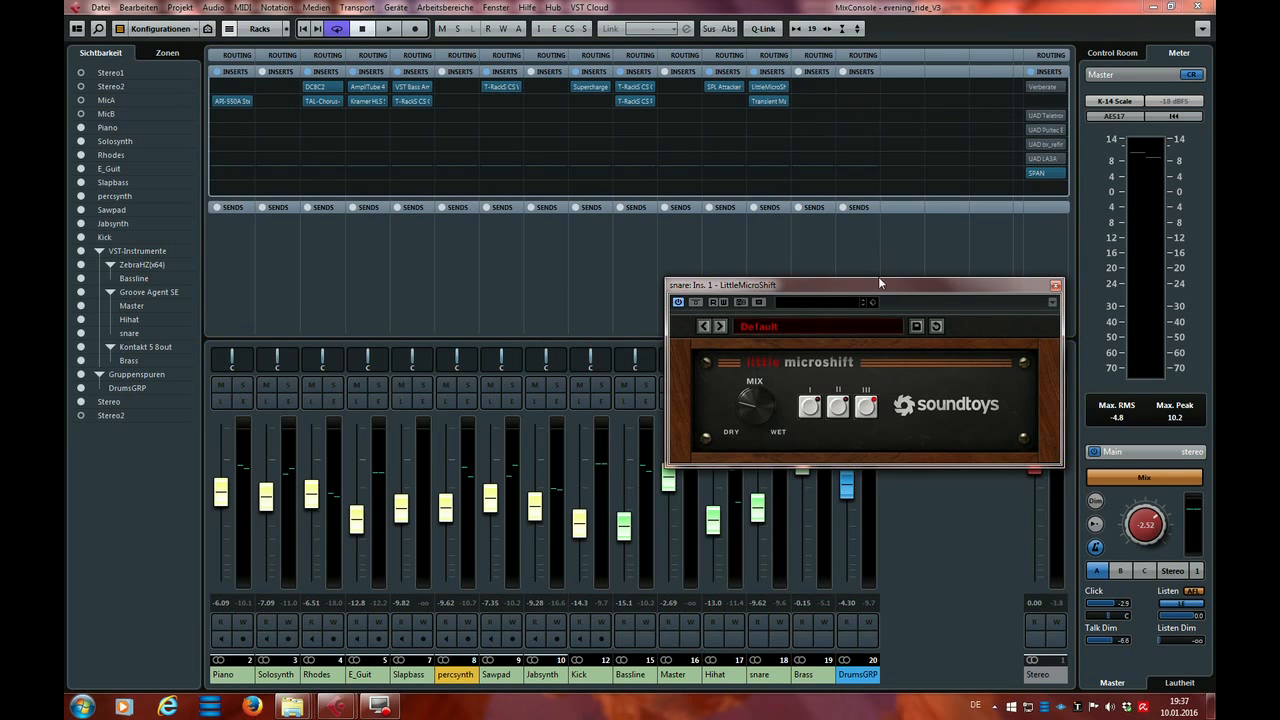
{"action": "left_click_drag", "start_coordinate": [878, 289], "coordinate": [544, 257]}
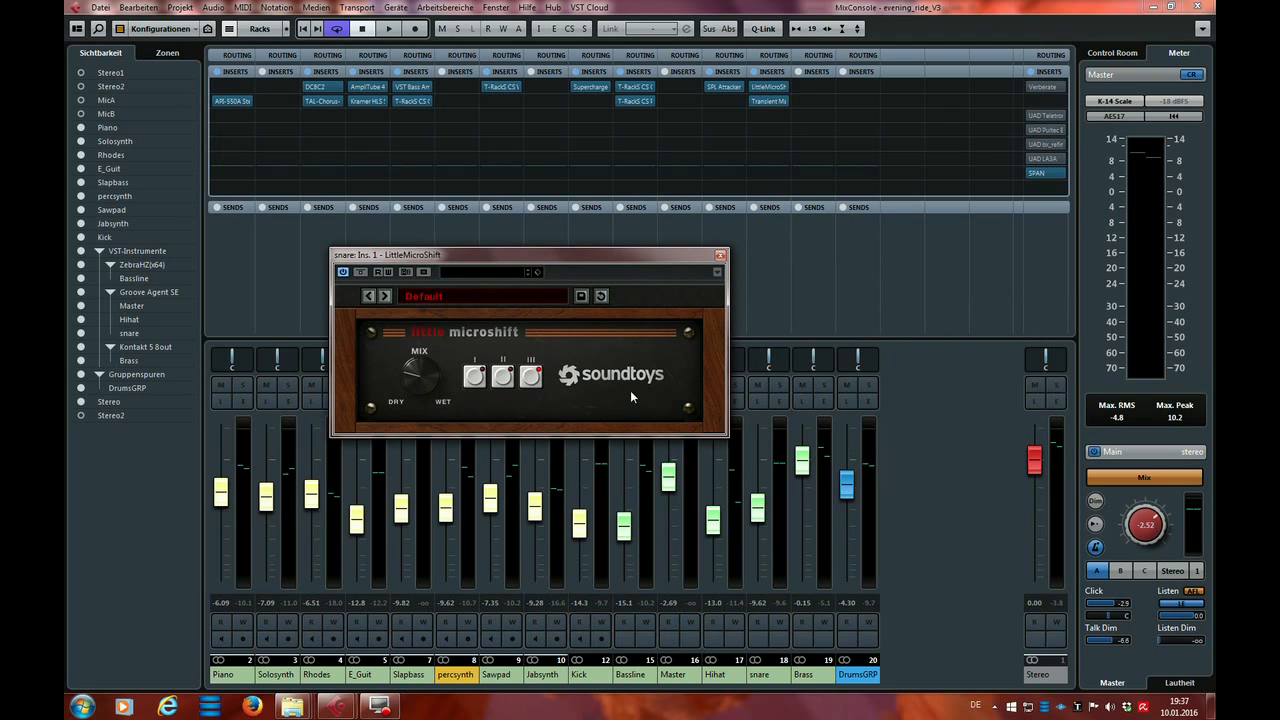
{"action": "left_click_drag", "start_coordinate": [655, 254], "coordinate": [865, 266]}
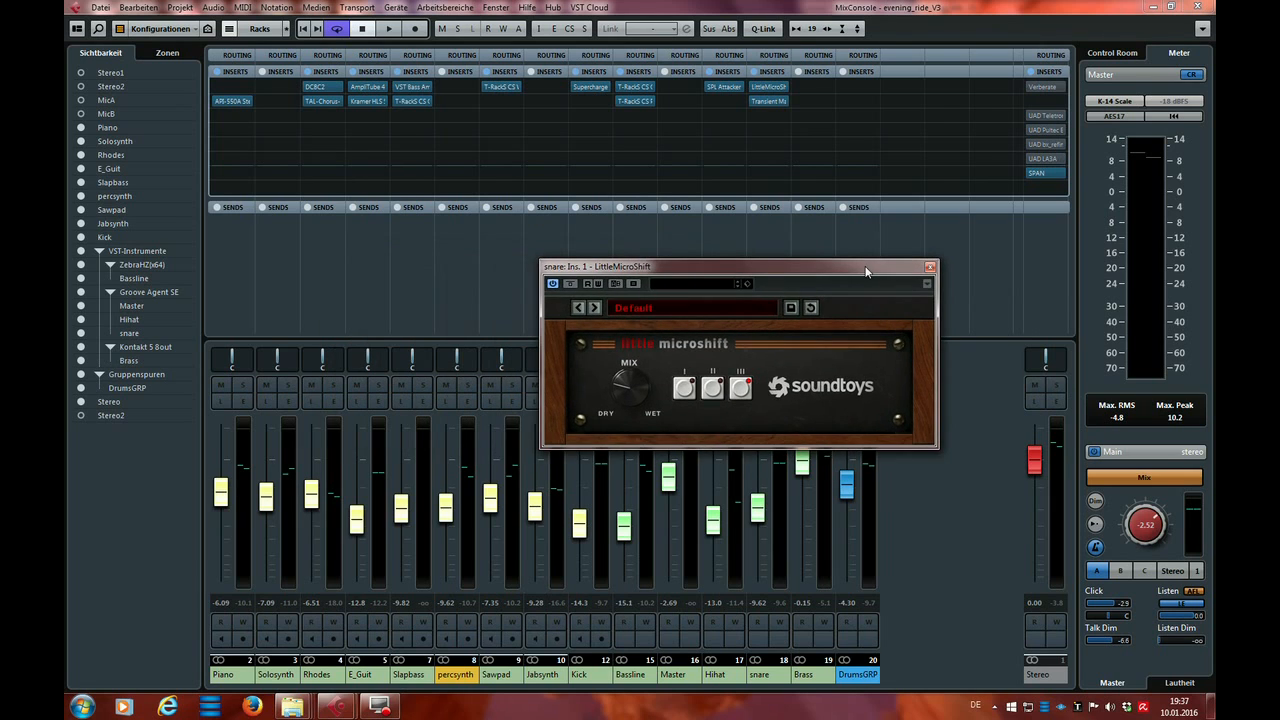
{"action": "left_click", "coordinate": [794, 428]}
{"action": "left_click_drag", "start_coordinate": [865, 268], "coordinate": [853, 261]}
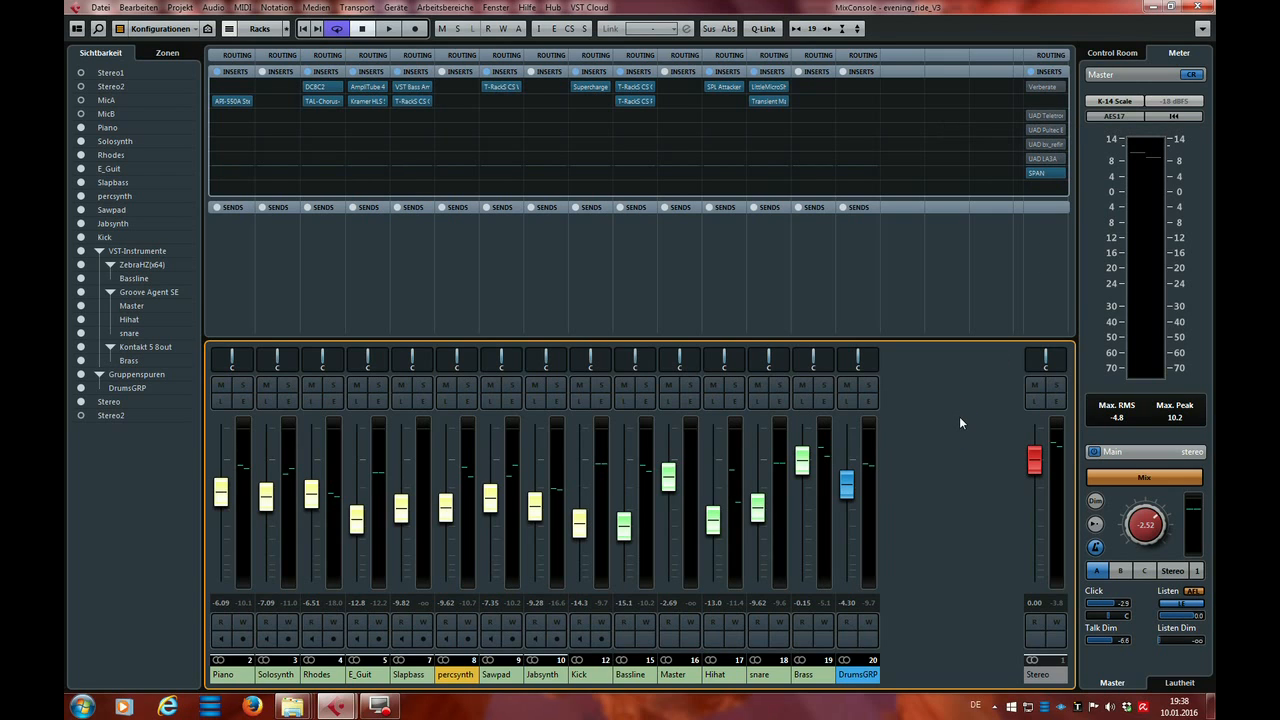
Play the mix with the UAD Teletronix LA-2 editor from the Stereo output's third insert open, and set the Control Room level to -1.51.
{"action": "key", "text": "space"}
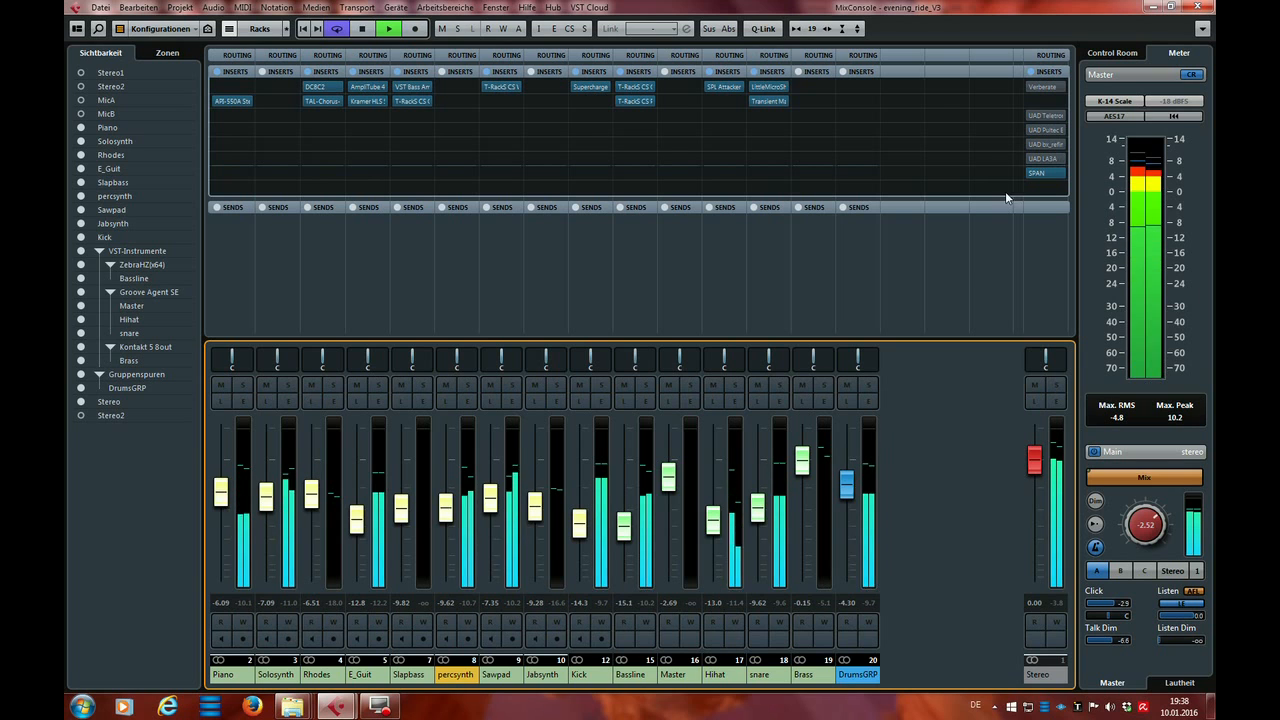
{"action": "left_click", "coordinate": [1045, 117]}
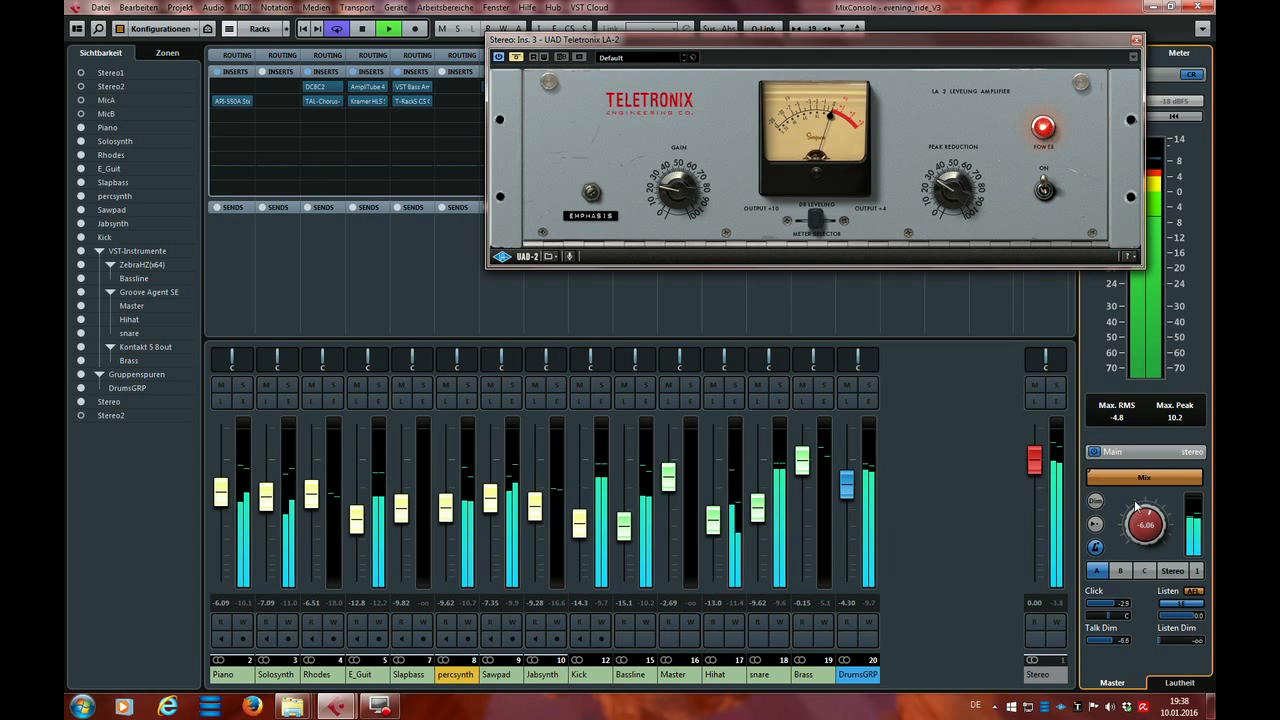
{"action": "left_click_drag", "start_coordinate": [1137, 546], "coordinate": [1137, 551]}
{"action": "left_click_drag", "start_coordinate": [923, 40], "coordinate": [848, 196]}
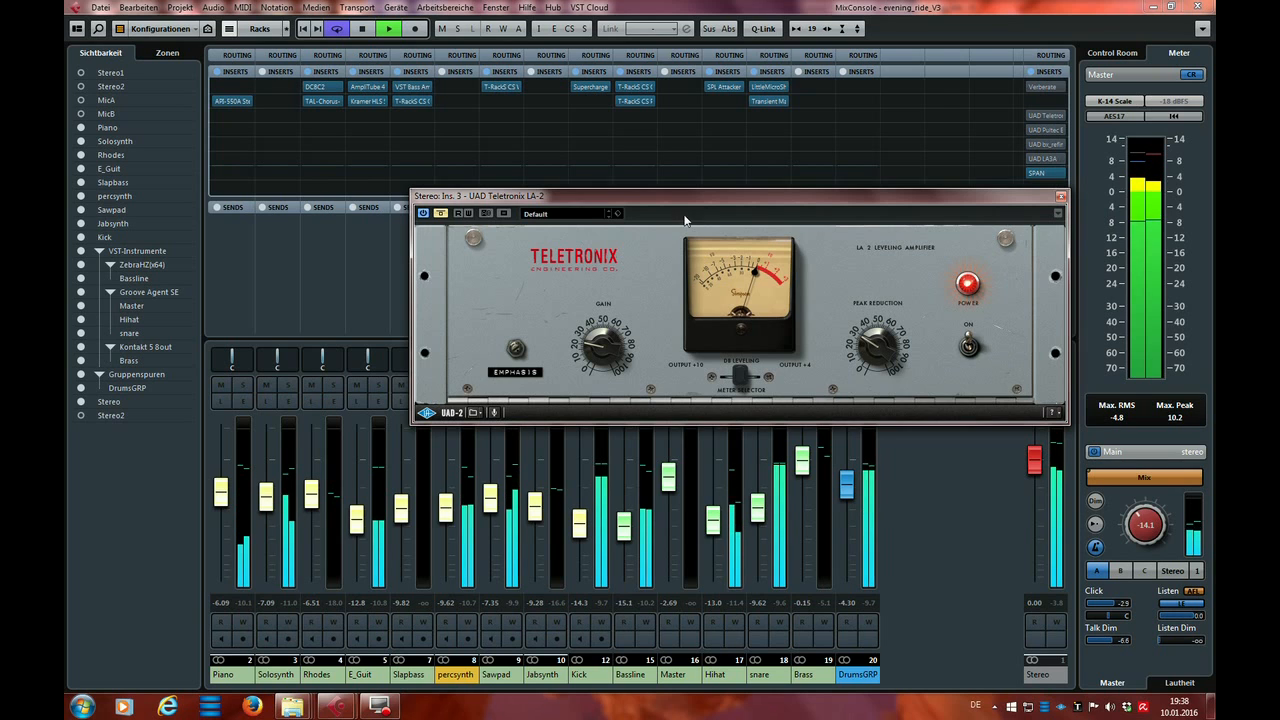
{"action": "left_click_drag", "start_coordinate": [706, 202], "coordinate": [684, 199]}
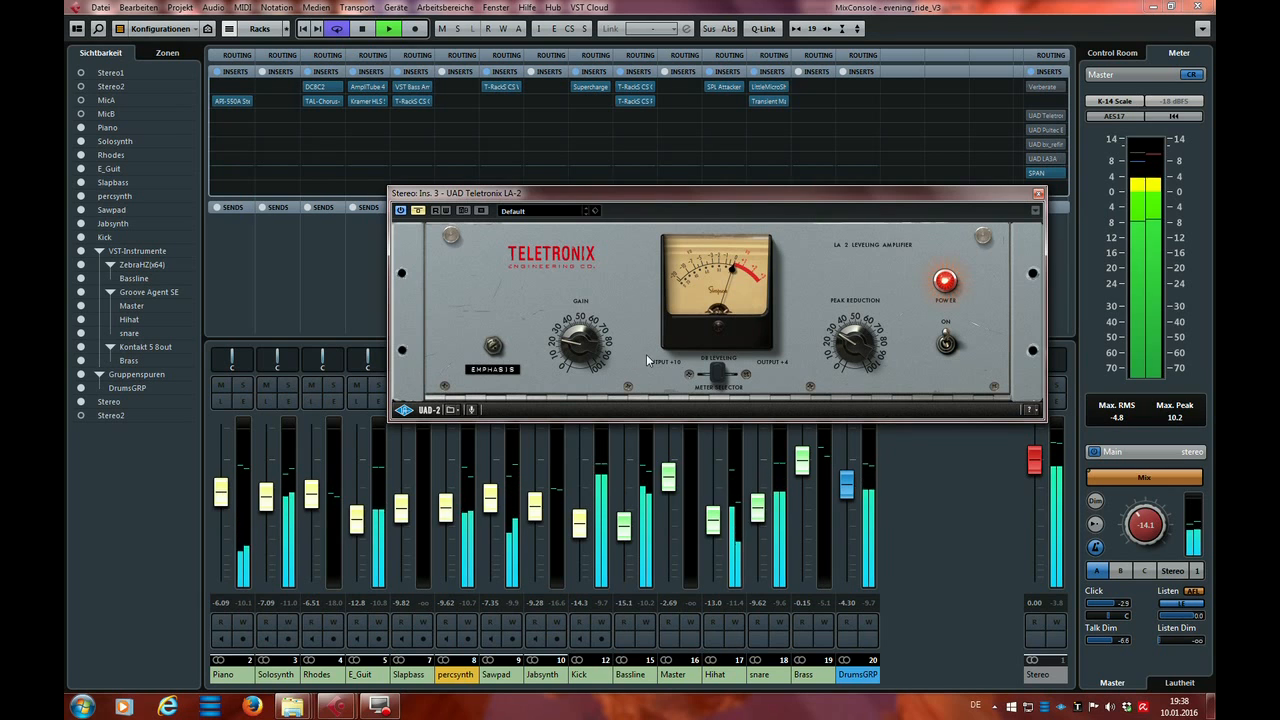
{"action": "left_click_drag", "start_coordinate": [838, 187], "coordinate": [826, 142]}
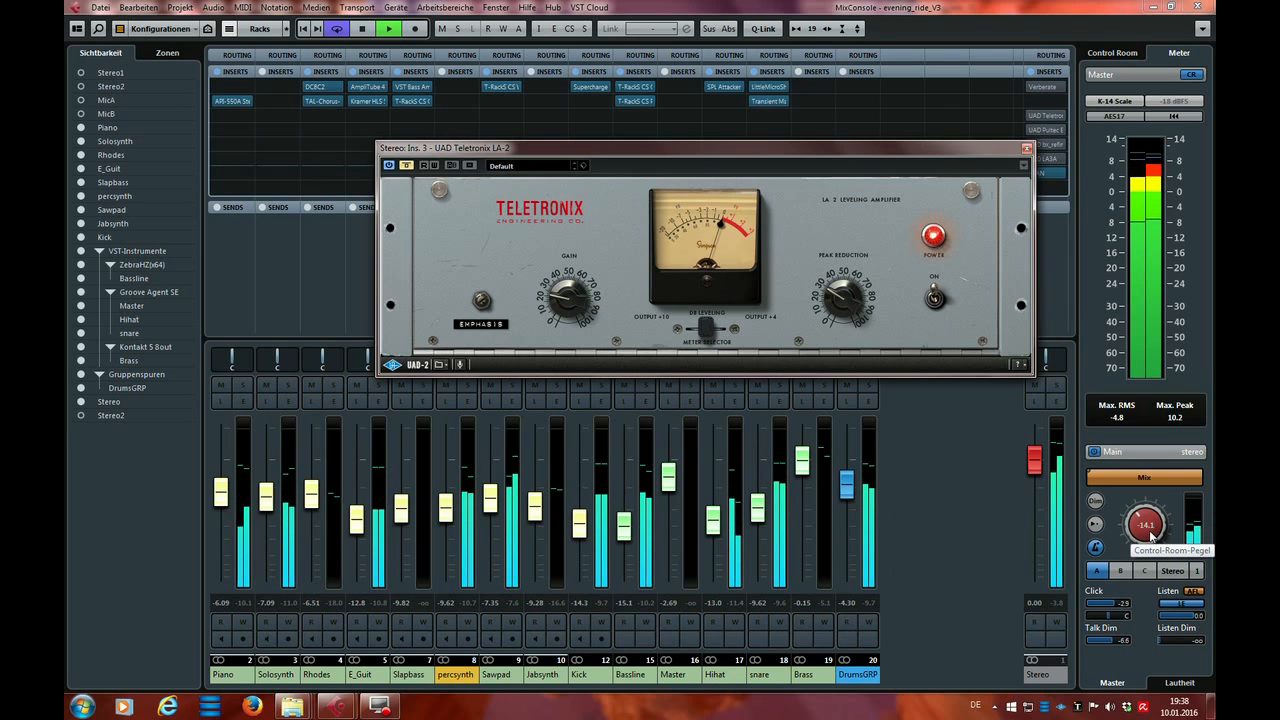
{"action": "left_click_drag", "start_coordinate": [1148, 535], "coordinate": [1148, 482]}
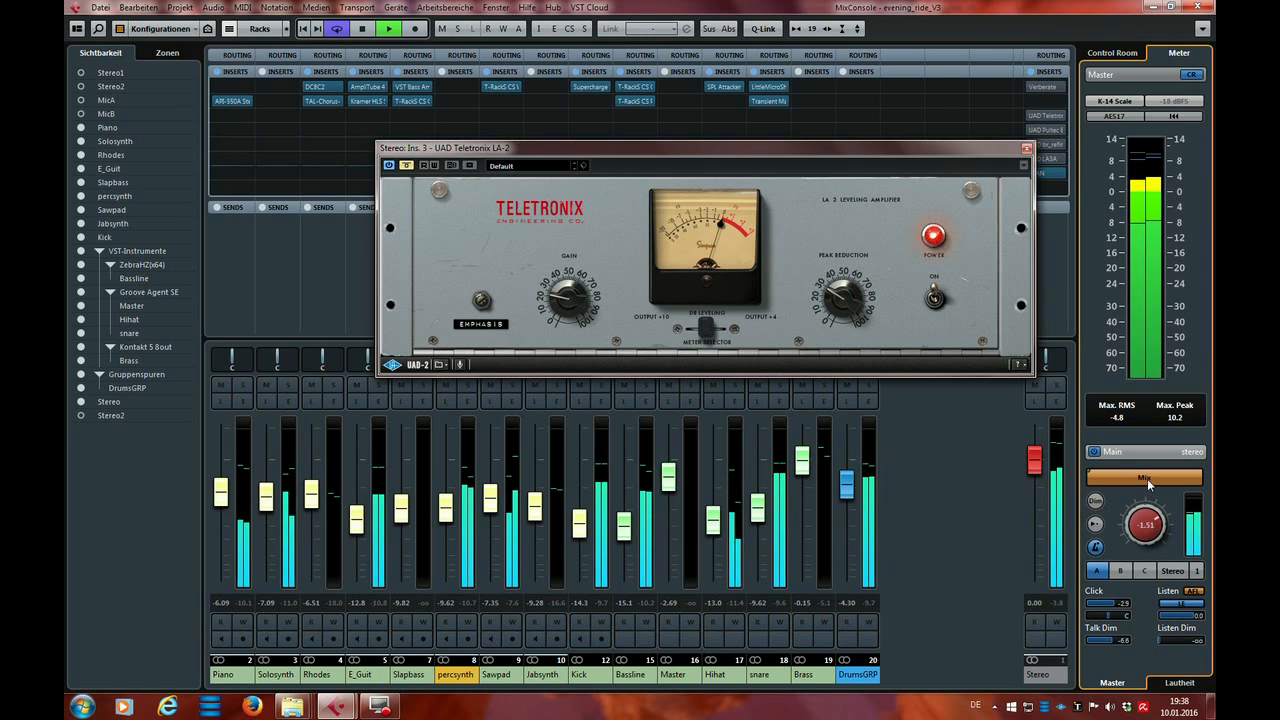
Take the Teletronix LA-2 out of bypass, compare the mix with its power off and on, then stop playback and close its editor.
{"action": "left_click", "coordinate": [408, 167]}
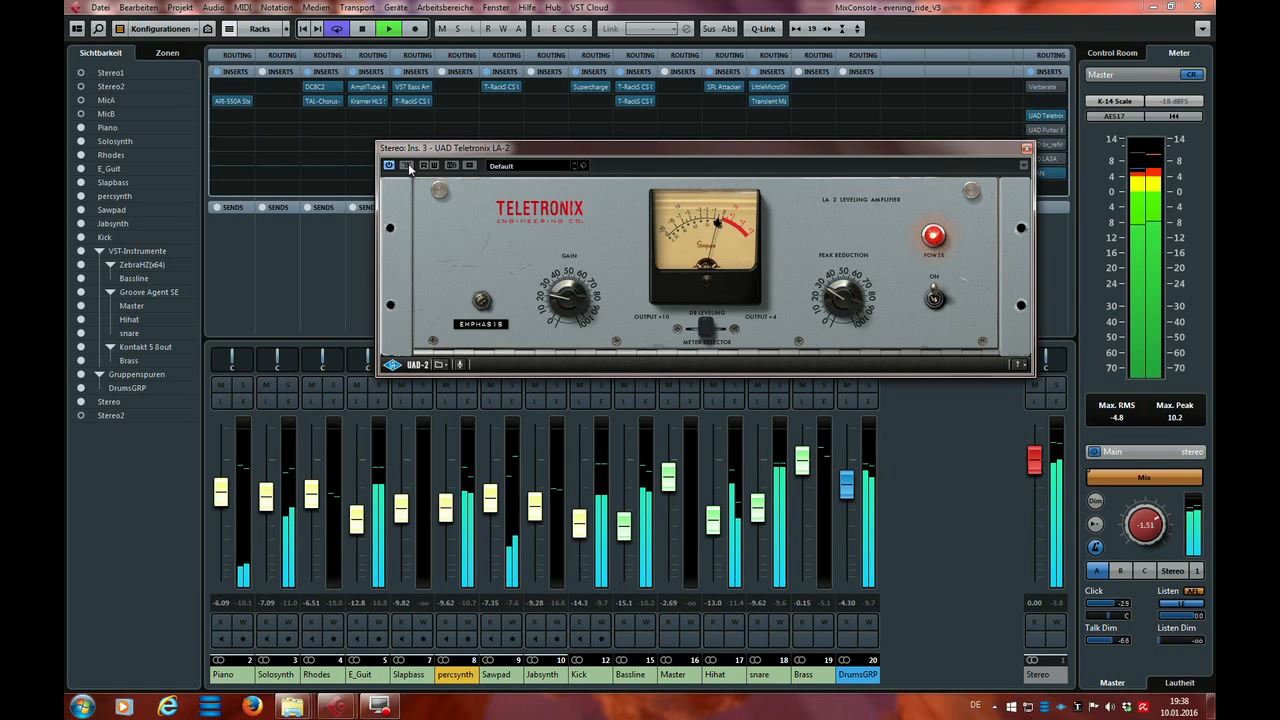
{"action": "left_click", "coordinate": [935, 301]}
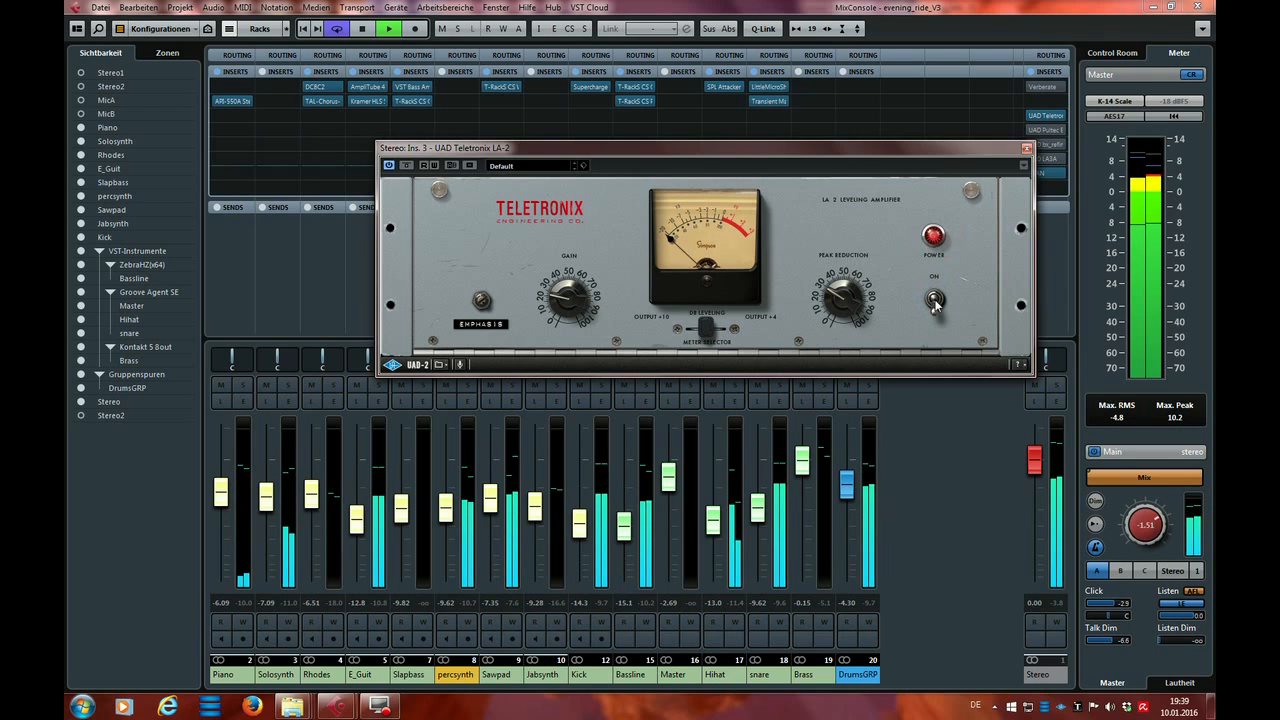
{"action": "left_click", "coordinate": [935, 301]}
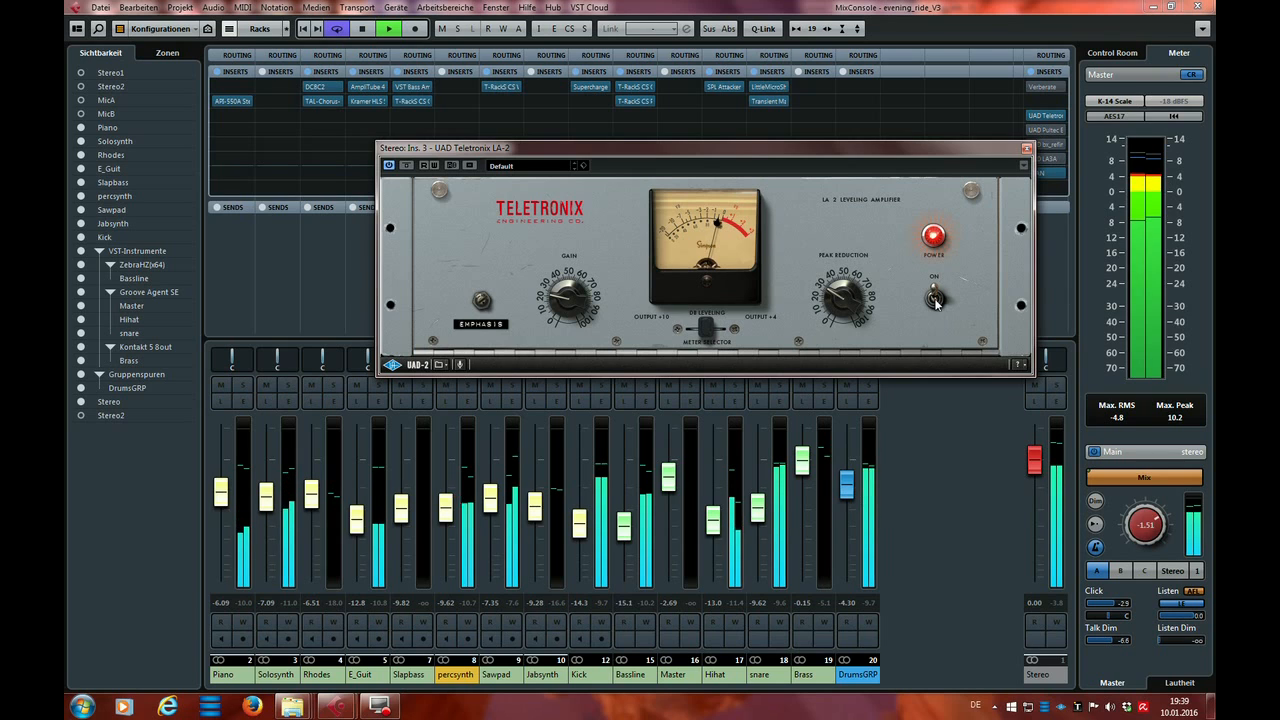
{"action": "key", "text": "space"}
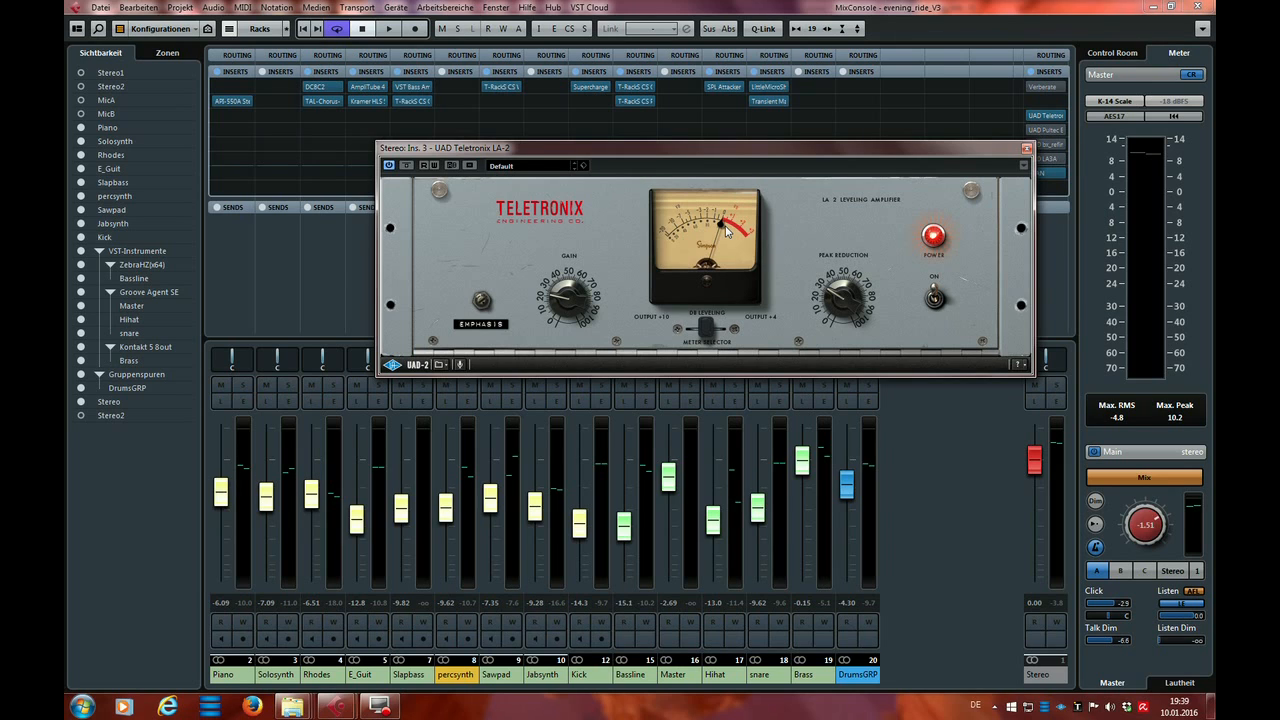
{"action": "left_click", "coordinate": [1026, 148]}
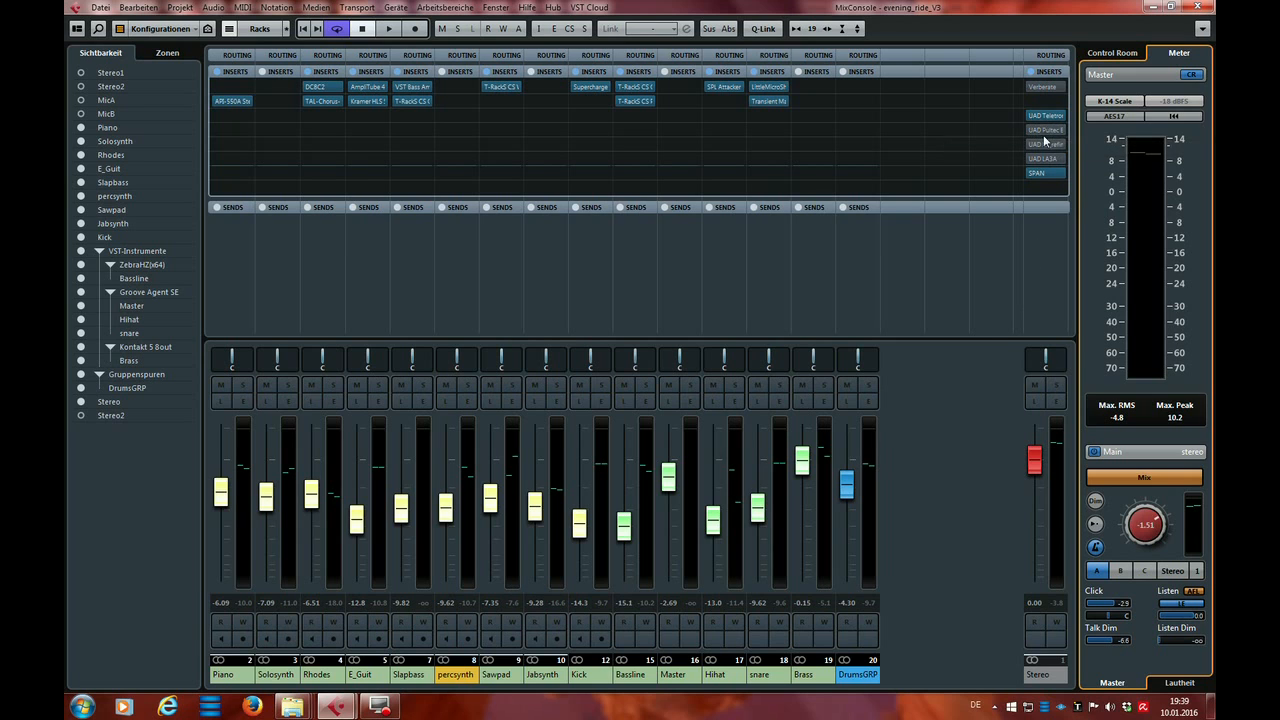
Open the UAD Pultec EQP-1A and Teletronix LA-2 editors from the Stereo output, and arrange the Pultec above the Teletronix.
{"action": "left_click", "coordinate": [1046, 130]}
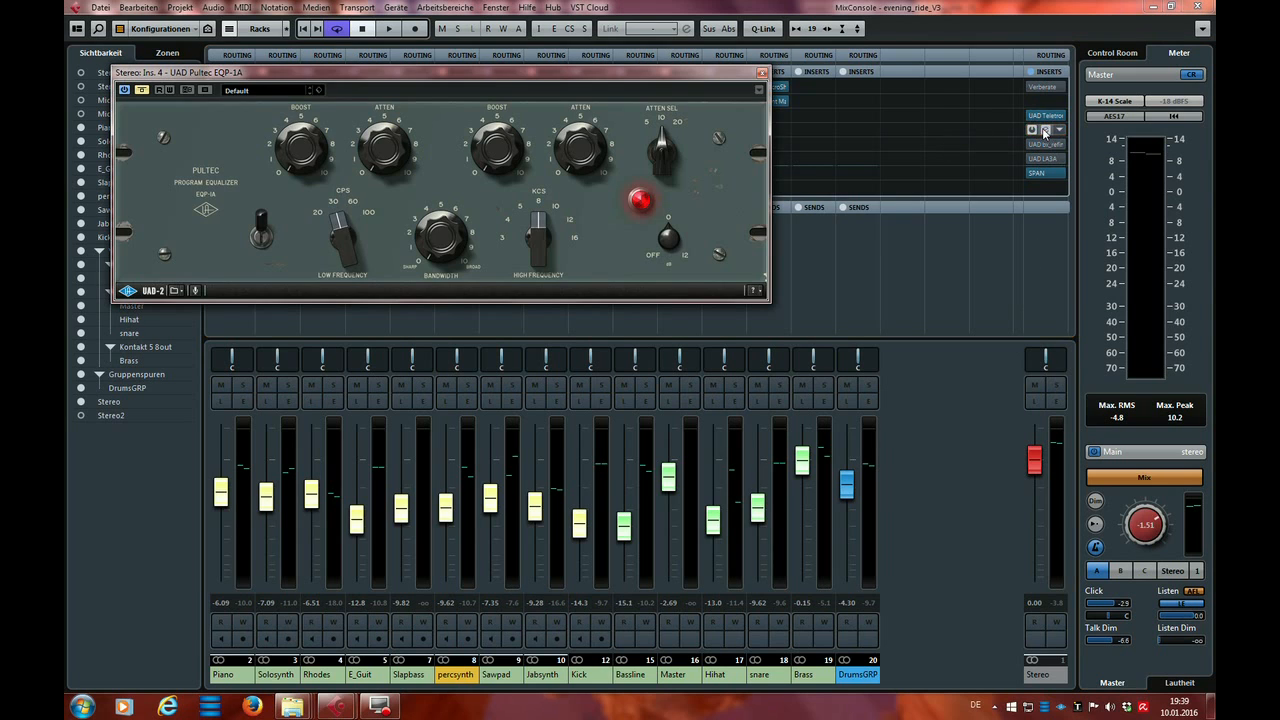
{"action": "left_click", "coordinate": [1045, 115]}
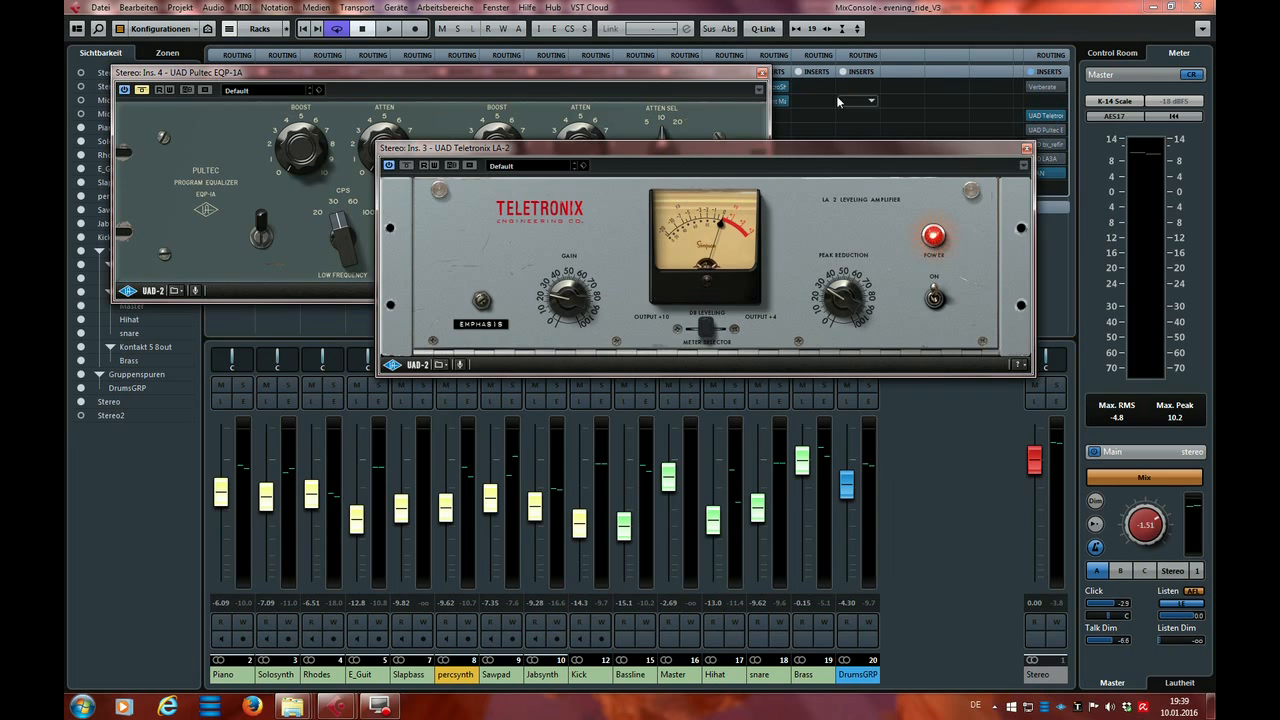
{"action": "left_click_drag", "start_coordinate": [761, 152], "coordinate": [473, 335]}
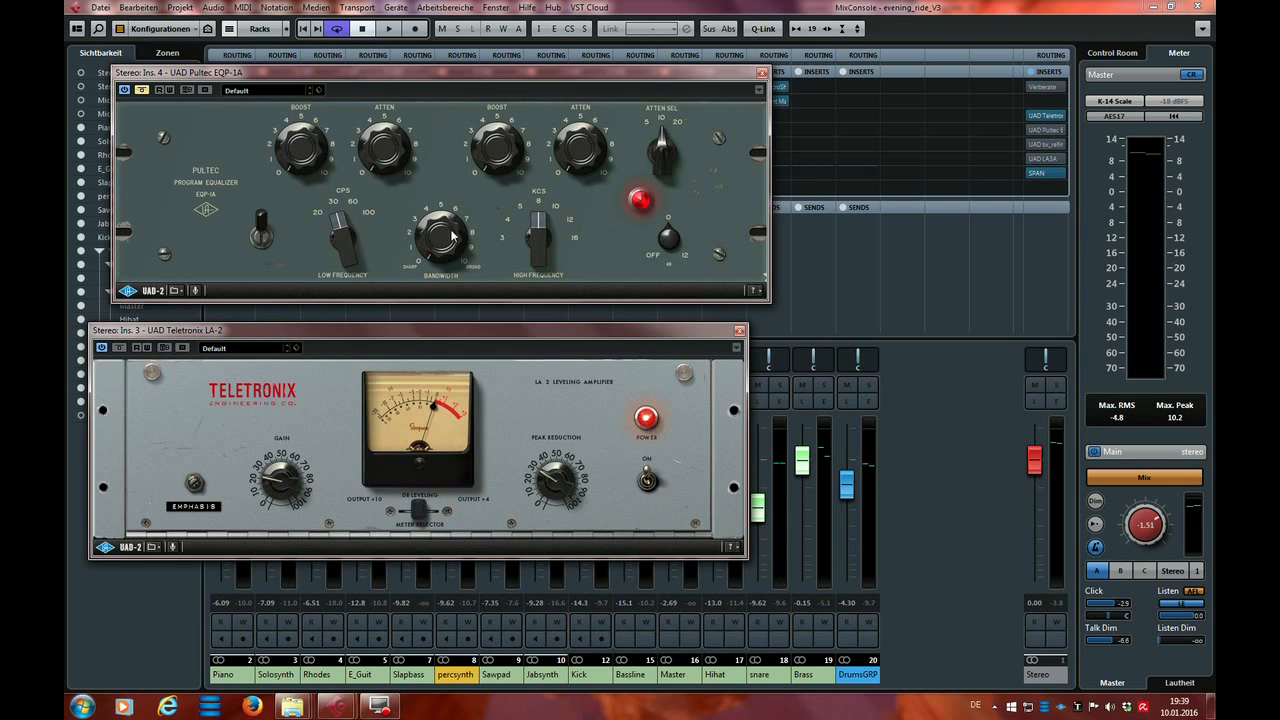
{"action": "left_click_drag", "start_coordinate": [536, 70], "coordinate": [513, 78]}
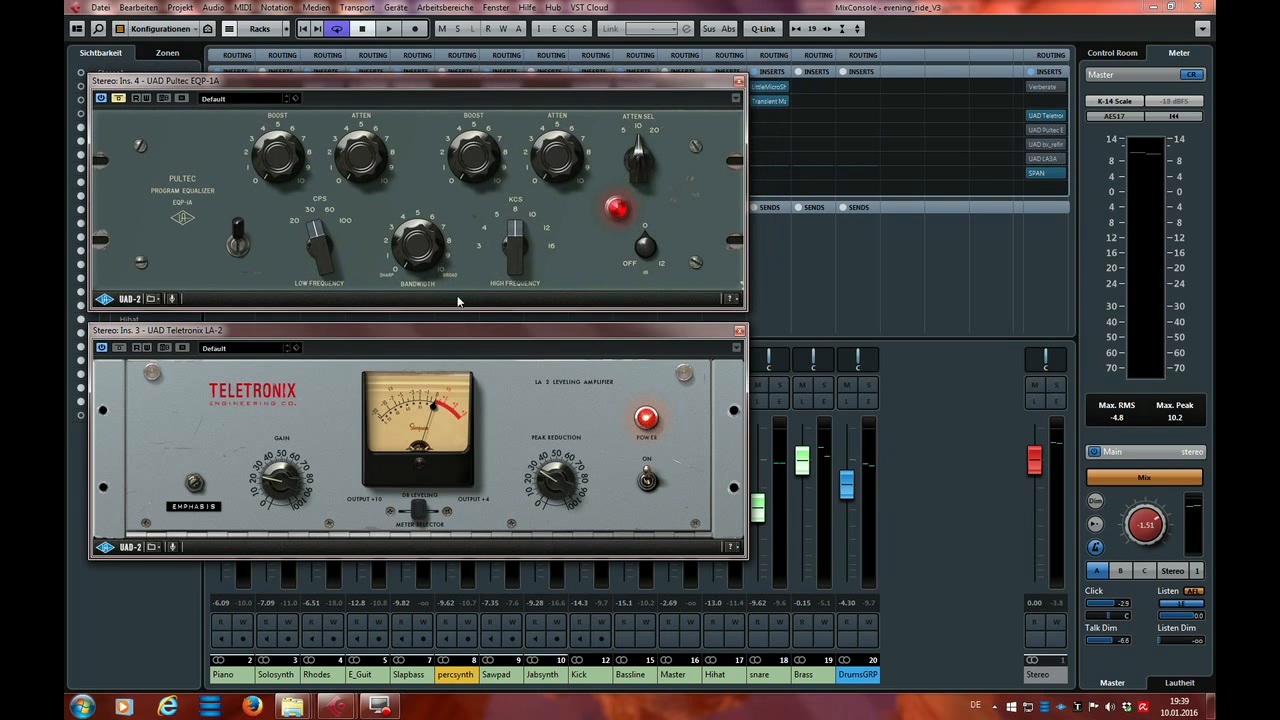
{"action": "left_click_drag", "start_coordinate": [457, 332], "coordinate": [449, 362]}
{"action": "left_click_drag", "start_coordinate": [491, 84], "coordinate": [490, 106]}
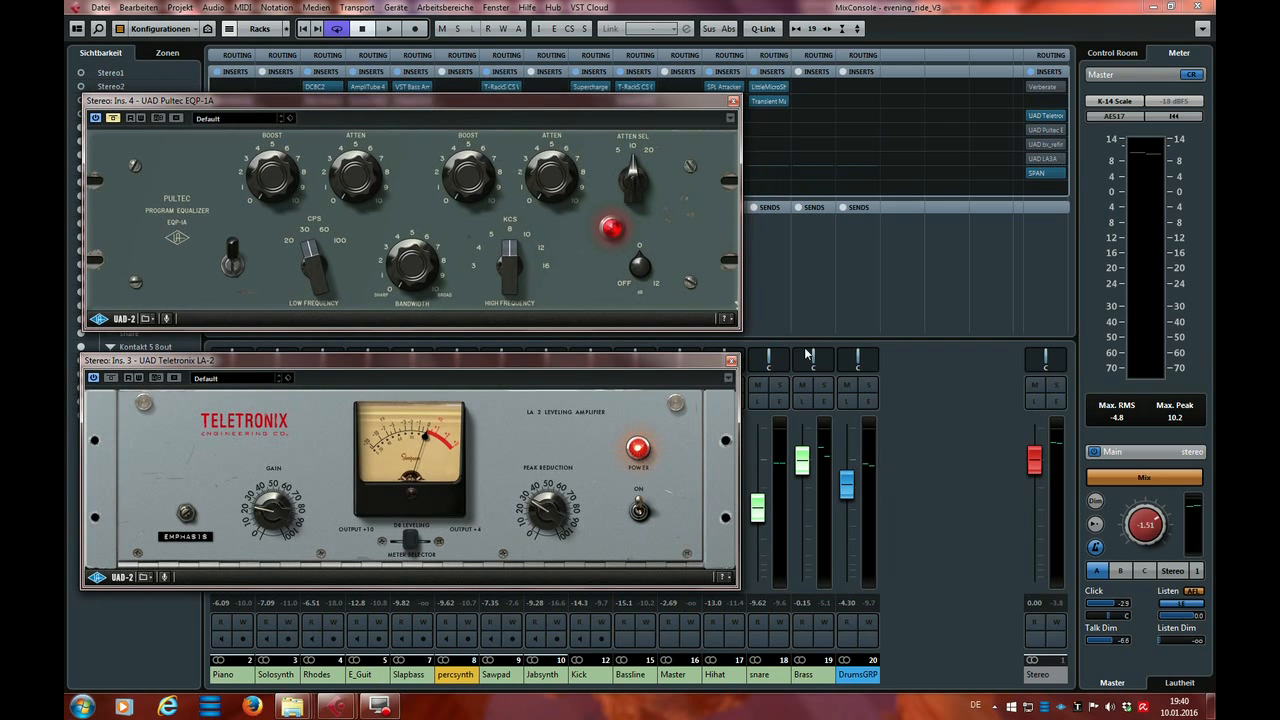
Take the Pultec EQP-1A out of bypass during playback and compare its power on and off, leaving it switched off.
{"action": "left_click", "coordinate": [980, 517]}
{"action": "key", "text": "space"}
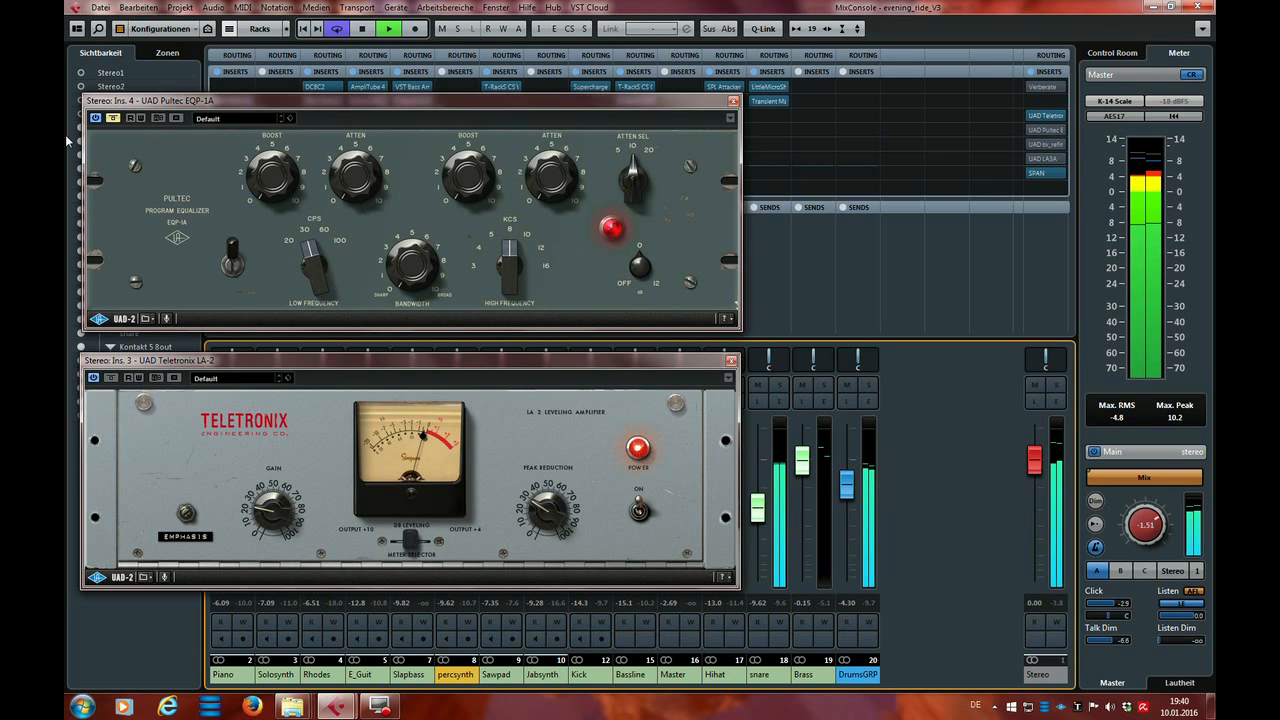
{"action": "left_click", "coordinate": [113, 119]}
{"action": "left_click", "coordinate": [114, 120]}
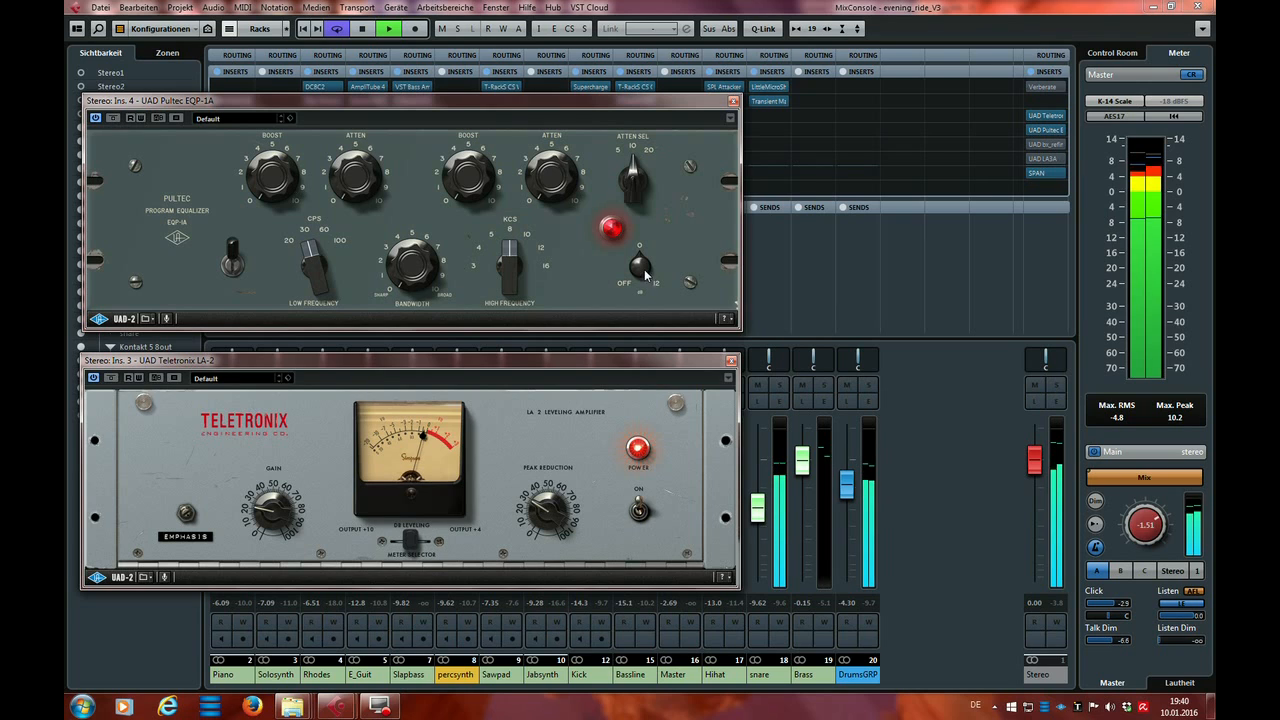
{"action": "left_click", "coordinate": [609, 230]}
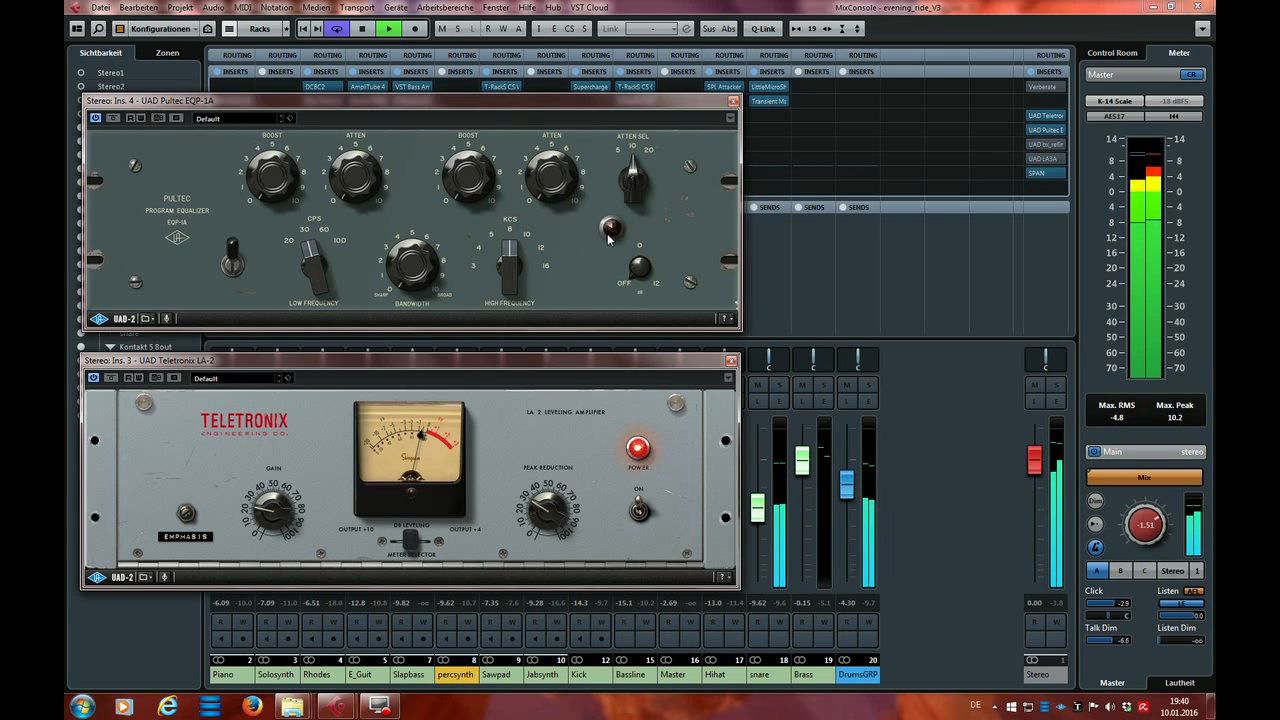
{"action": "left_click", "coordinate": [609, 230]}
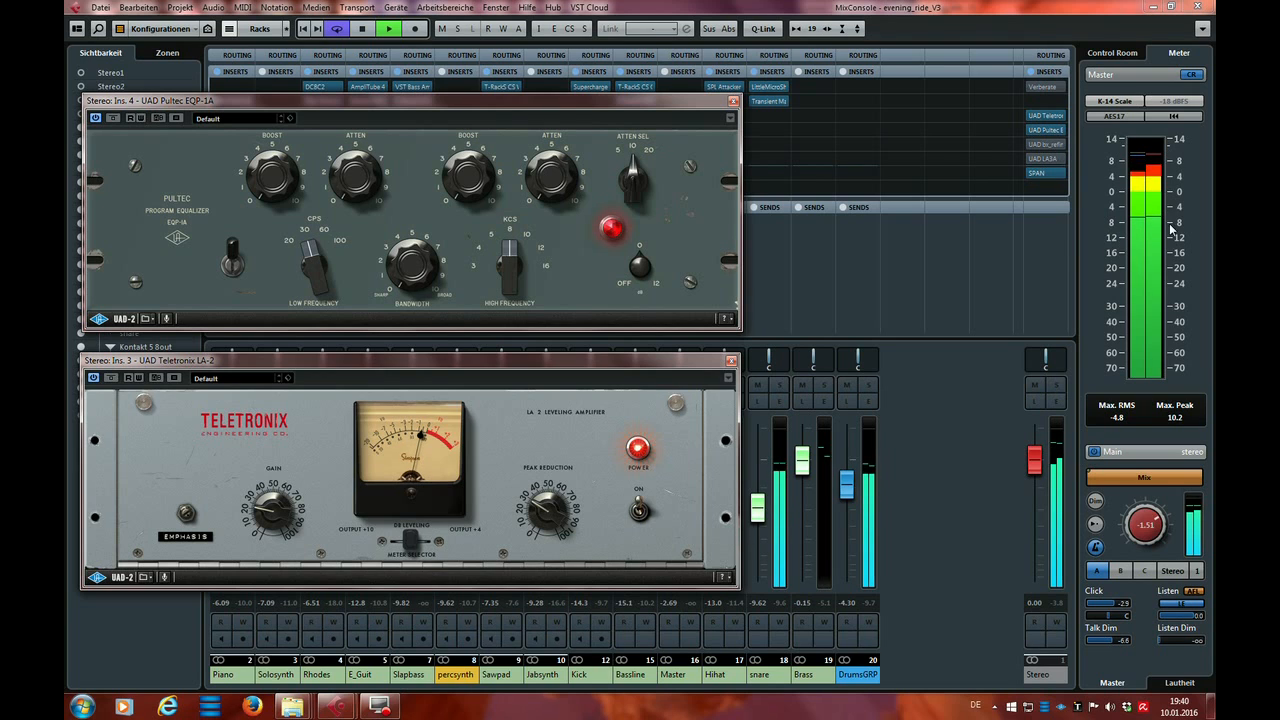
{"action": "left_click", "coordinate": [610, 230]}
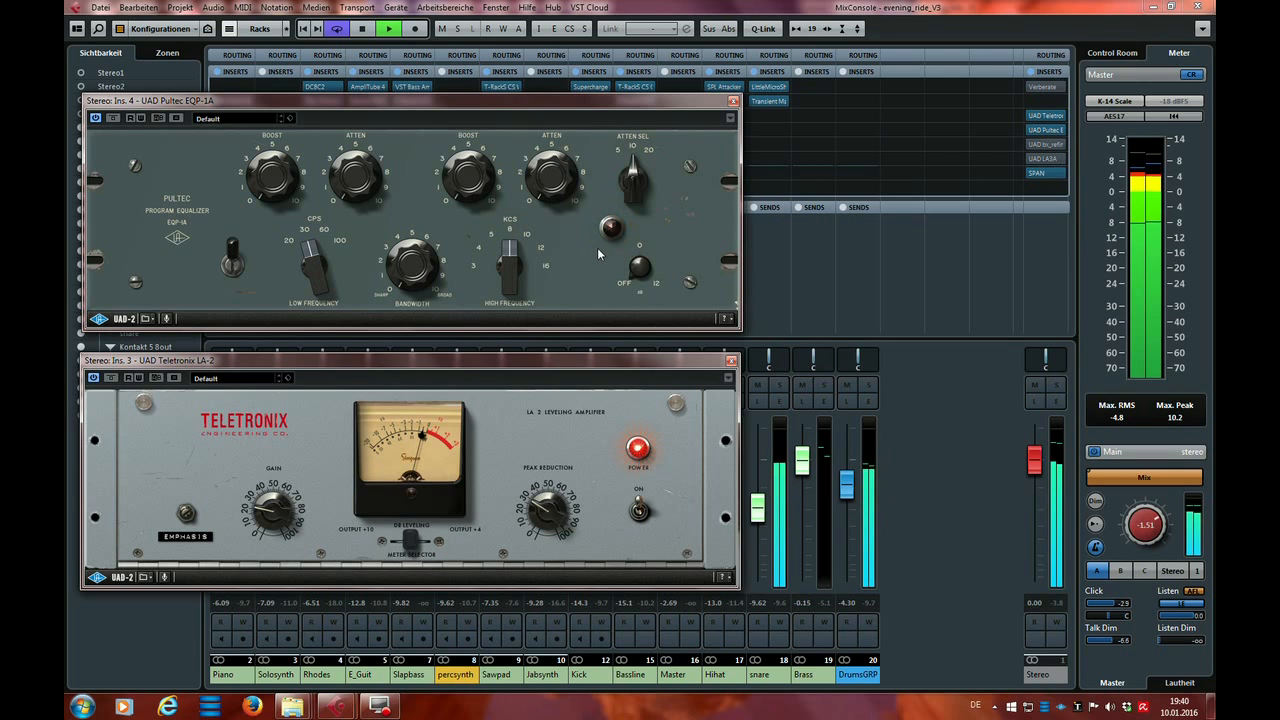
{"action": "key", "text": "space"}
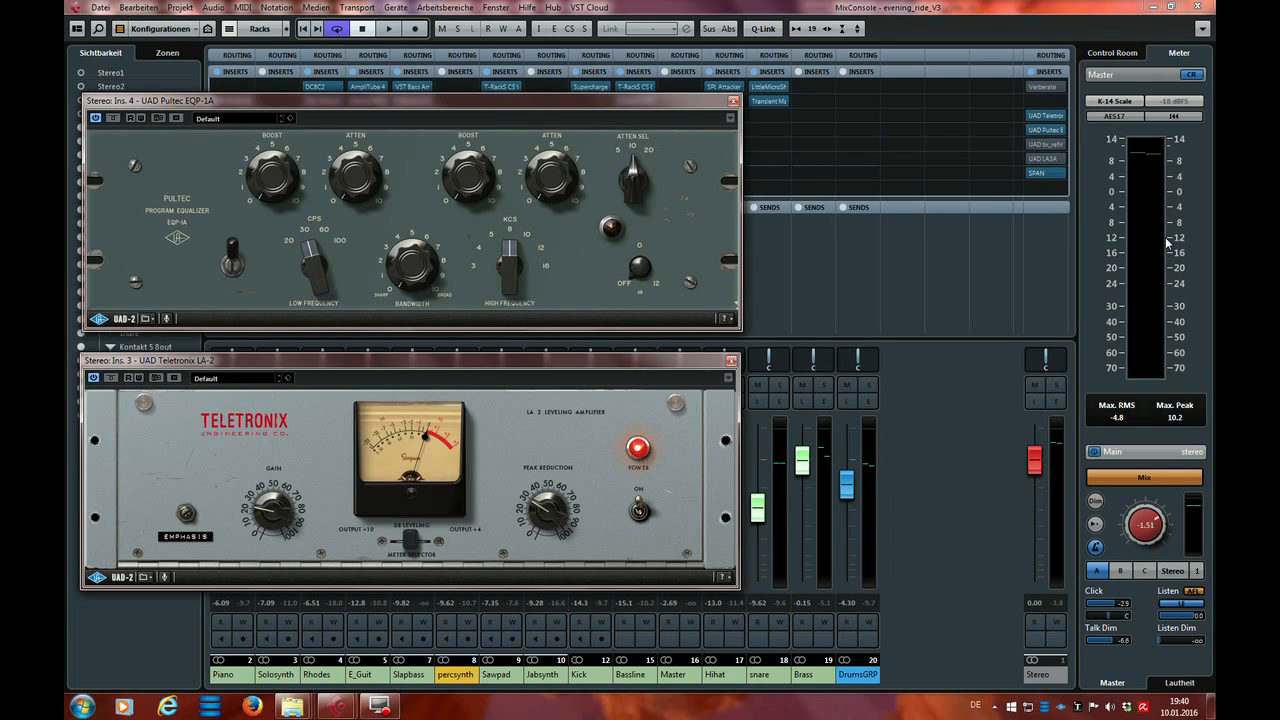
Align the Pultec EQP-1A and Teletronix LA-2 editors with each other, and close both.
{"action": "left_click", "coordinate": [944, 394]}
{"action": "left_click_drag", "start_coordinate": [528, 104], "coordinate": [548, 106]}
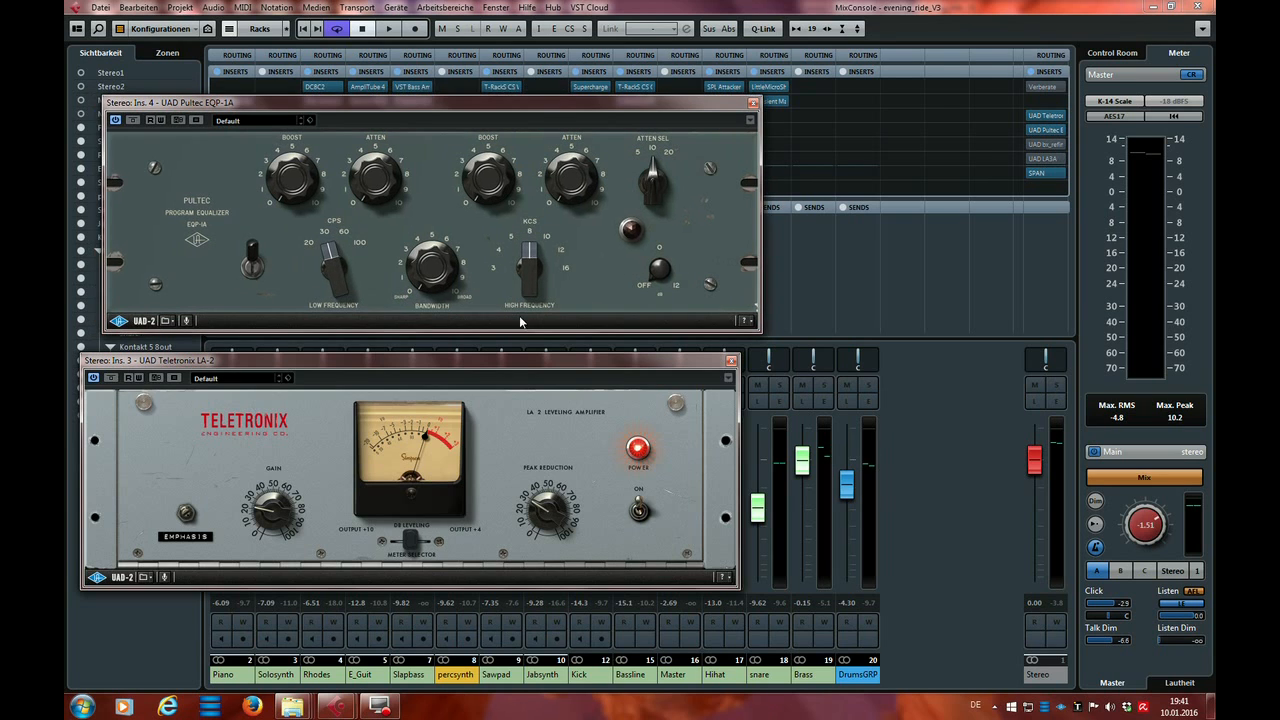
{"action": "left_click_drag", "start_coordinate": [508, 361], "coordinate": [528, 353]}
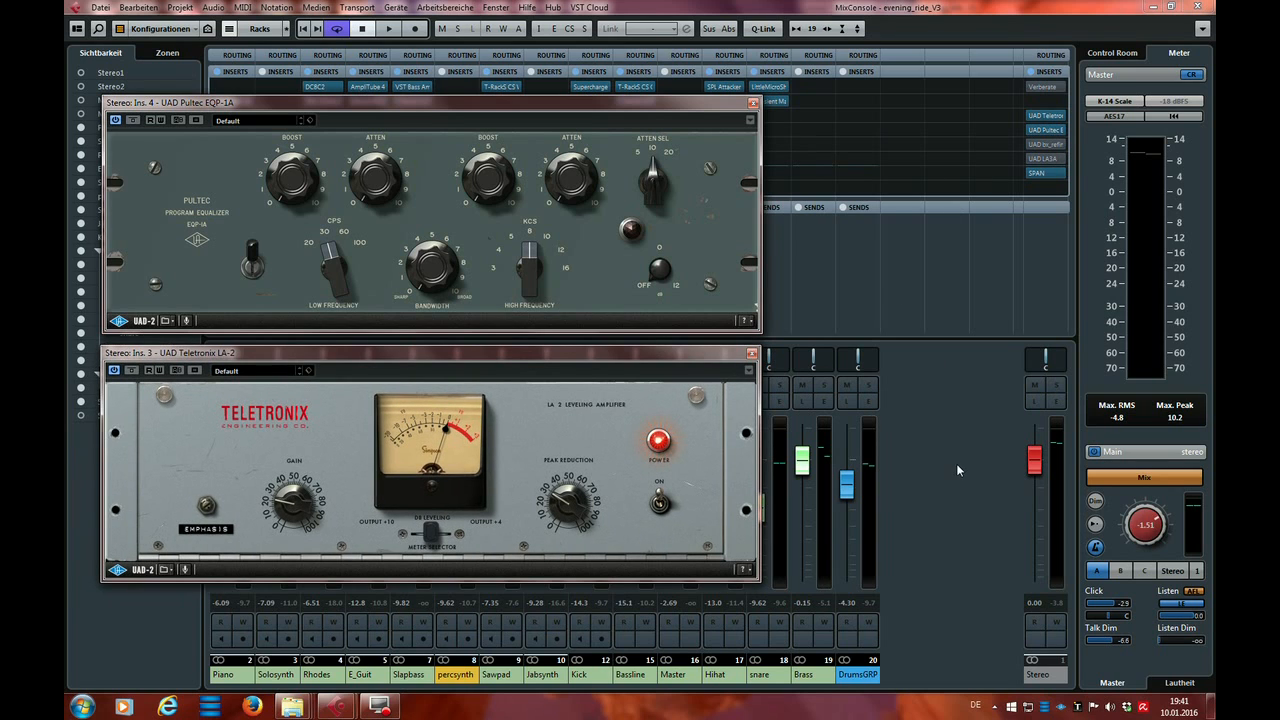
{"action": "left_click", "coordinate": [753, 104]}
{"action": "left_click", "coordinate": [752, 353]}
{"action": "left_click", "coordinate": [937, 399]}
Show the UAD bx_refinement editor from the Stereo output's fifth insert and reposition it over the mixer with the Stereo inserts uncovered.
{"action": "left_click", "coordinate": [1046, 145]}
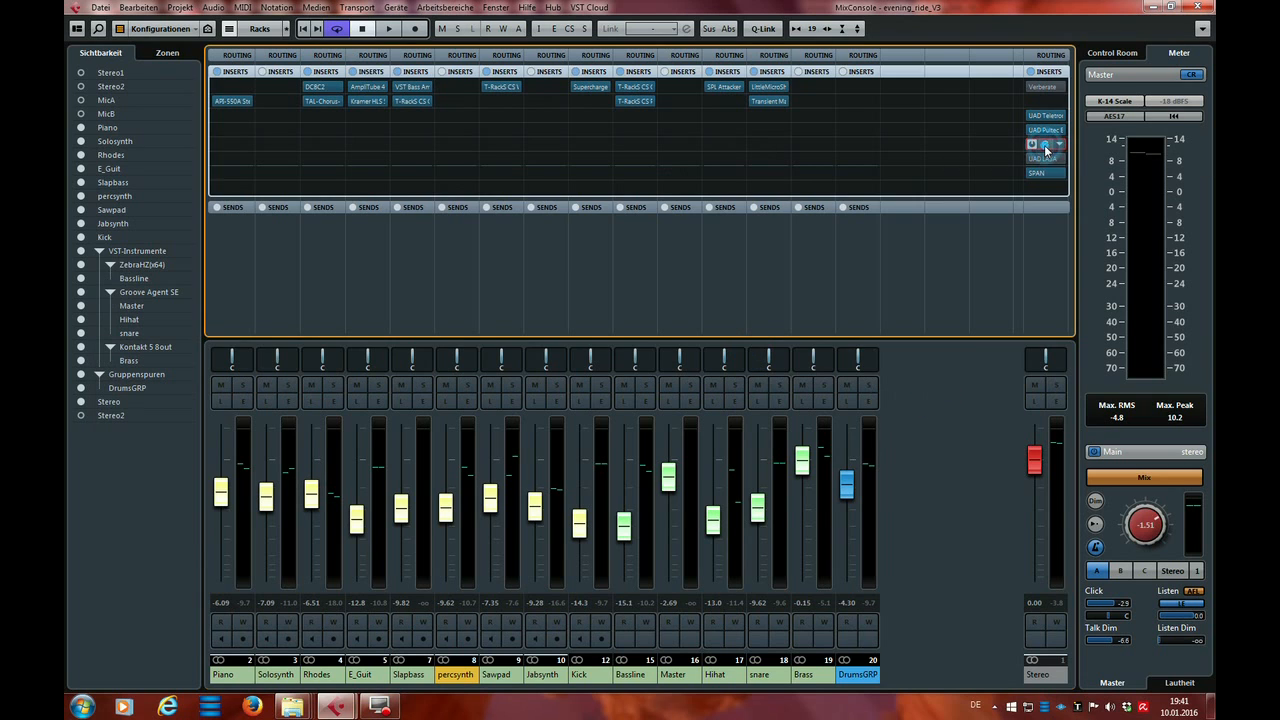
{"action": "left_click_drag", "start_coordinate": [937, 146], "coordinate": [537, 161]}
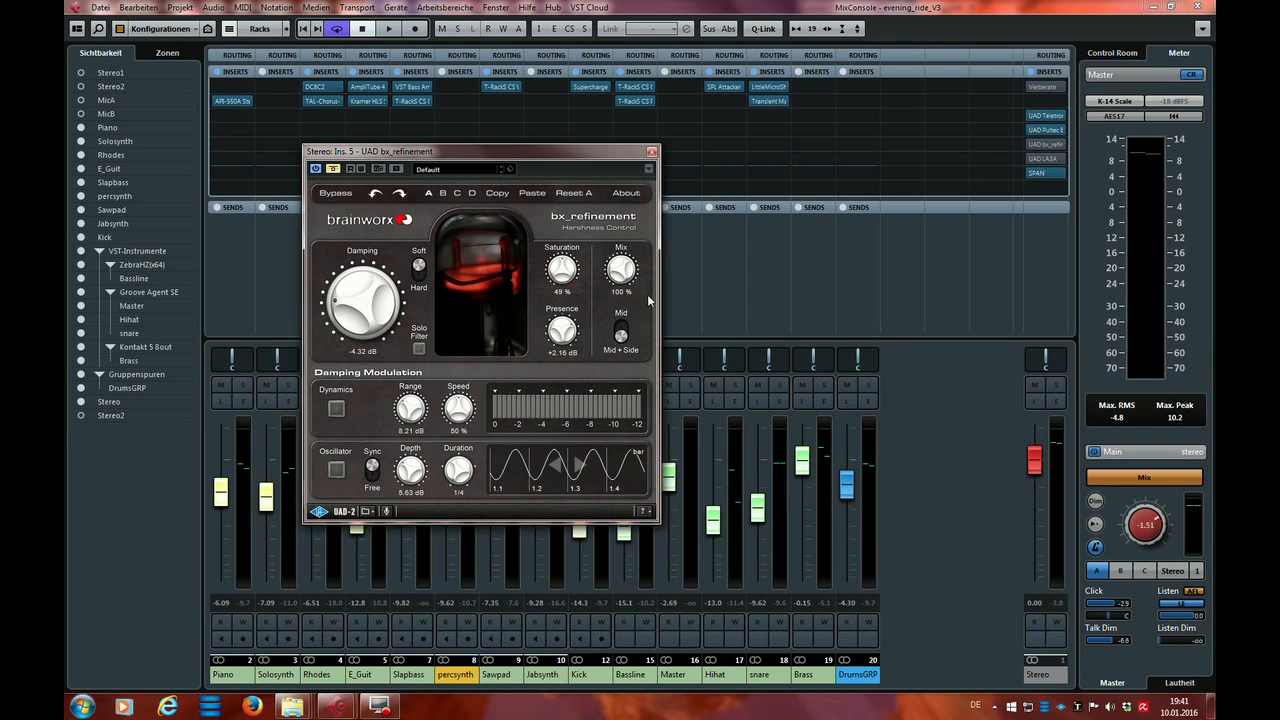
{"action": "left_click_drag", "start_coordinate": [580, 150], "coordinate": [1023, 185]}
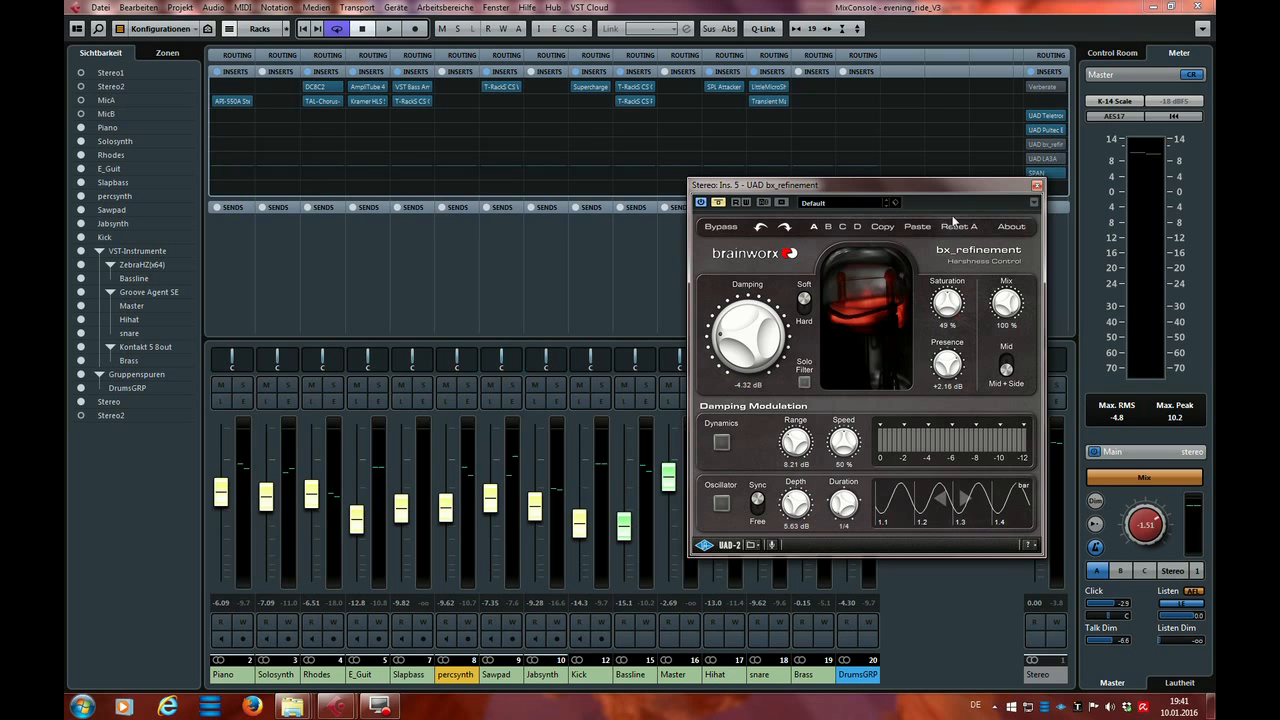
{"action": "left_click_drag", "start_coordinate": [963, 186], "coordinate": [833, 121]}
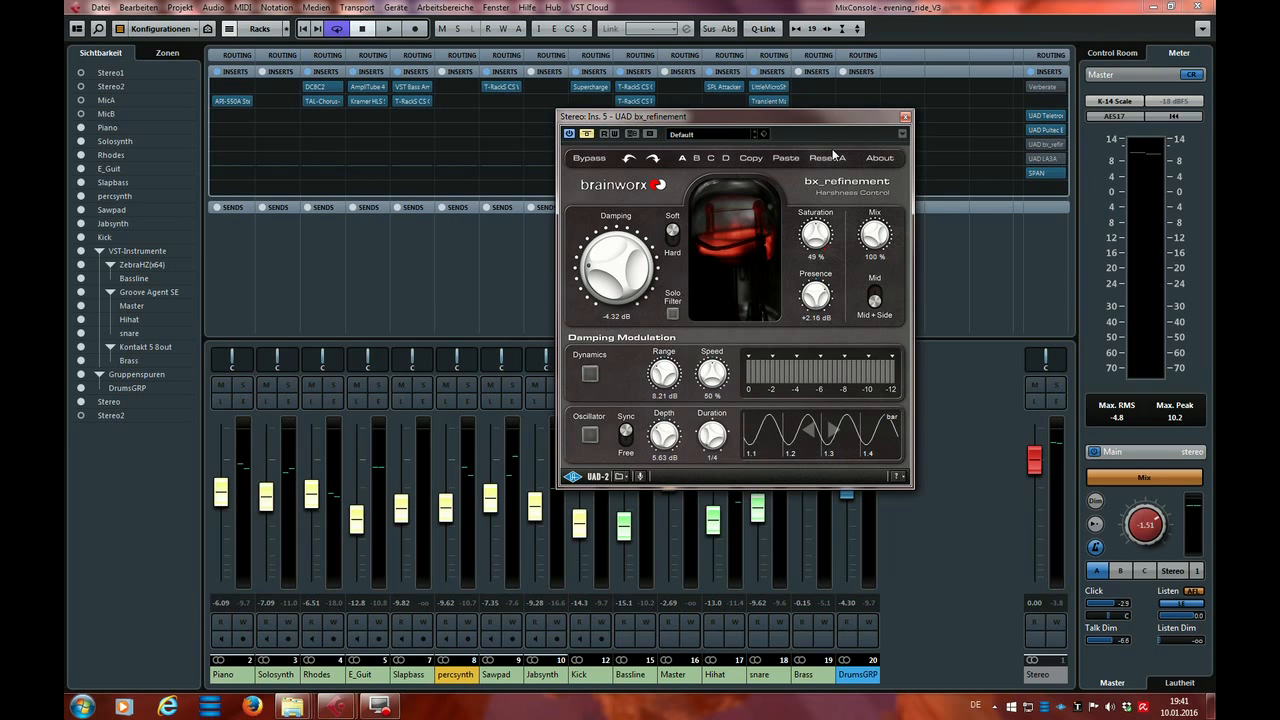
Start playback with the Control Room level set to -1.40, and take bx_refinement out of bypass.
{"action": "key", "text": "space"}
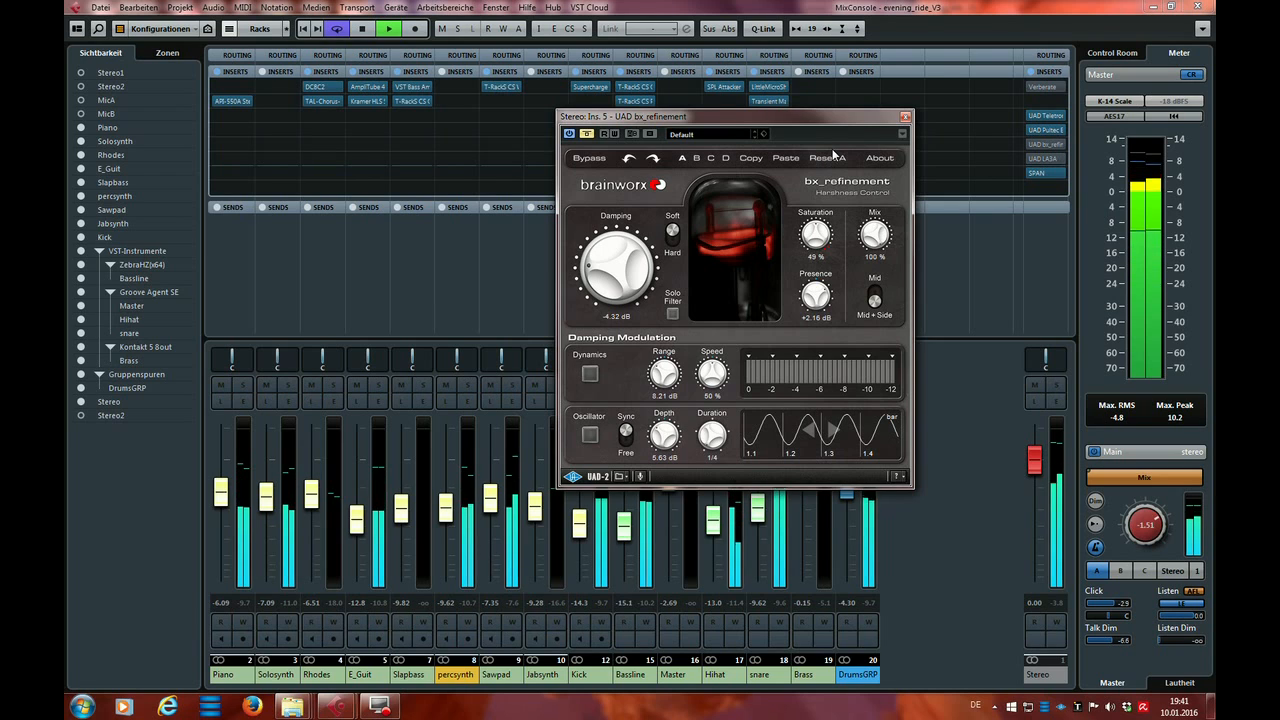
{"action": "left_click_drag", "start_coordinate": [1143, 523], "coordinate": [1142, 519]}
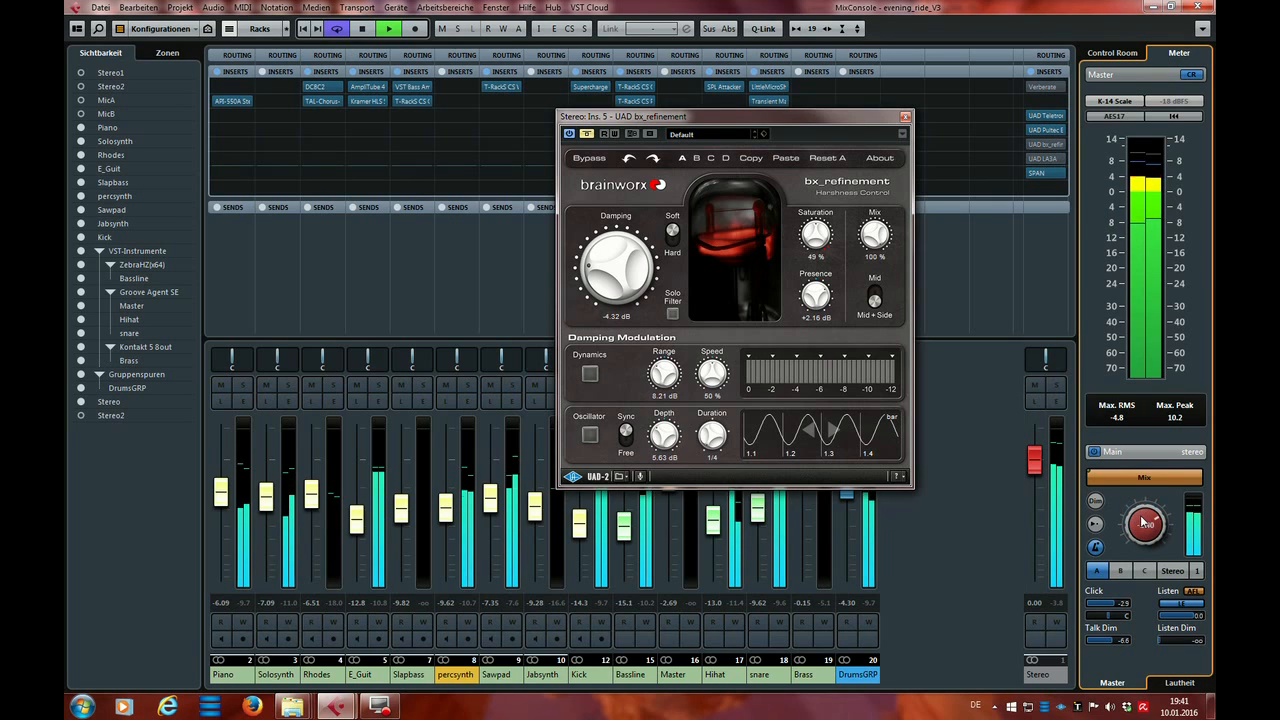
{"action": "left_click", "coordinate": [588, 133]}
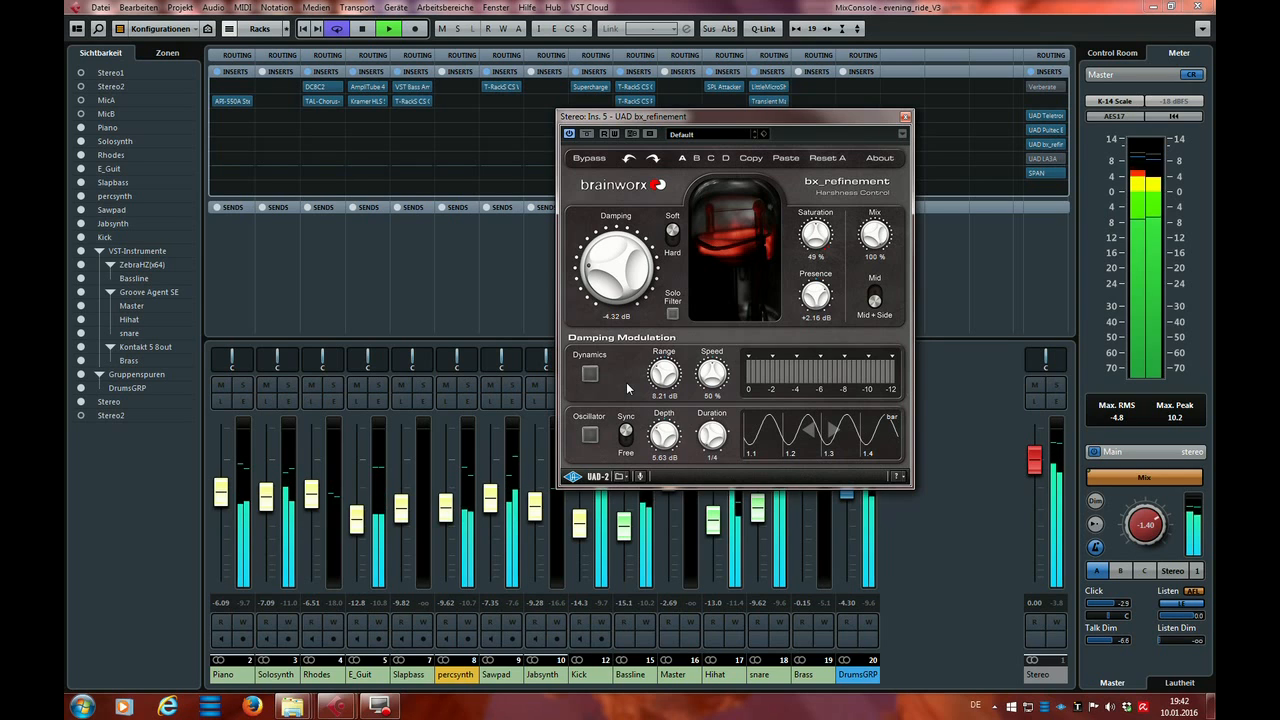
Set bx_refinement's Presence to +0.29 dB, Saturation to 74 %, Damping to -4.20 dB and Mix to 80 %, and compare it bypassed and active.
{"action": "left_click_drag", "start_coordinate": [816, 294], "coordinate": [818, 314]}
{"action": "left_click_drag", "start_coordinate": [824, 248], "coordinate": [815, 211]}
{"action": "mouse_move", "coordinate": [620, 274]}
{"action": "left_mouse_down"}
{"action": "mouse_move", "coordinate": [626, 208]}
{"action": "mouse_move", "coordinate": [608, 270]}
{"action": "left_mouse_up"}
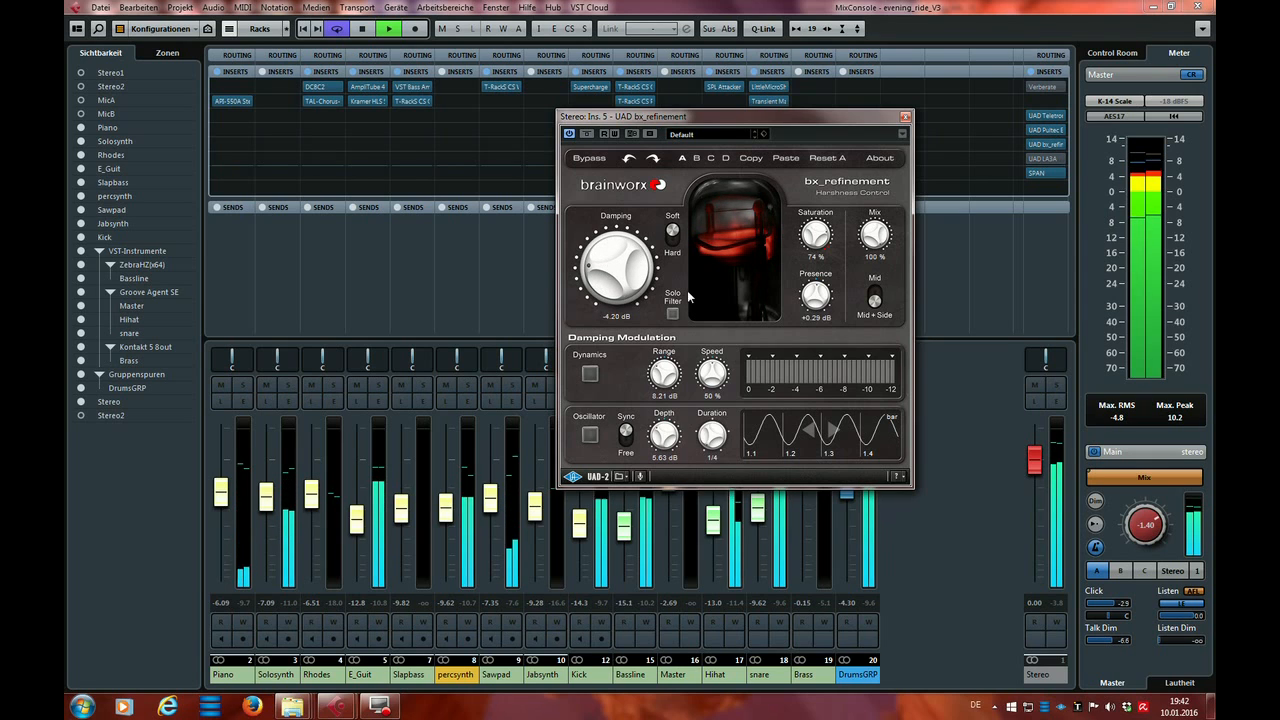
{"action": "left_click_drag", "start_coordinate": [889, 259], "coordinate": [873, 257]}
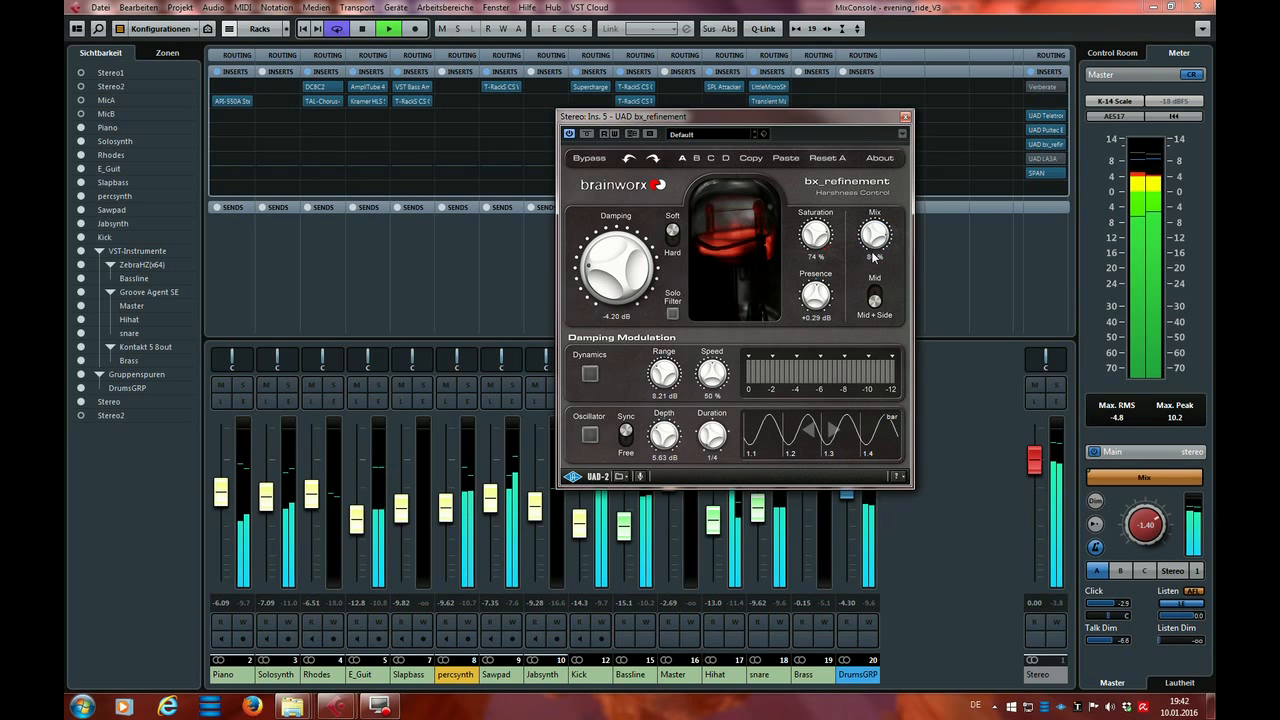
{"action": "left_click", "coordinate": [588, 136]}
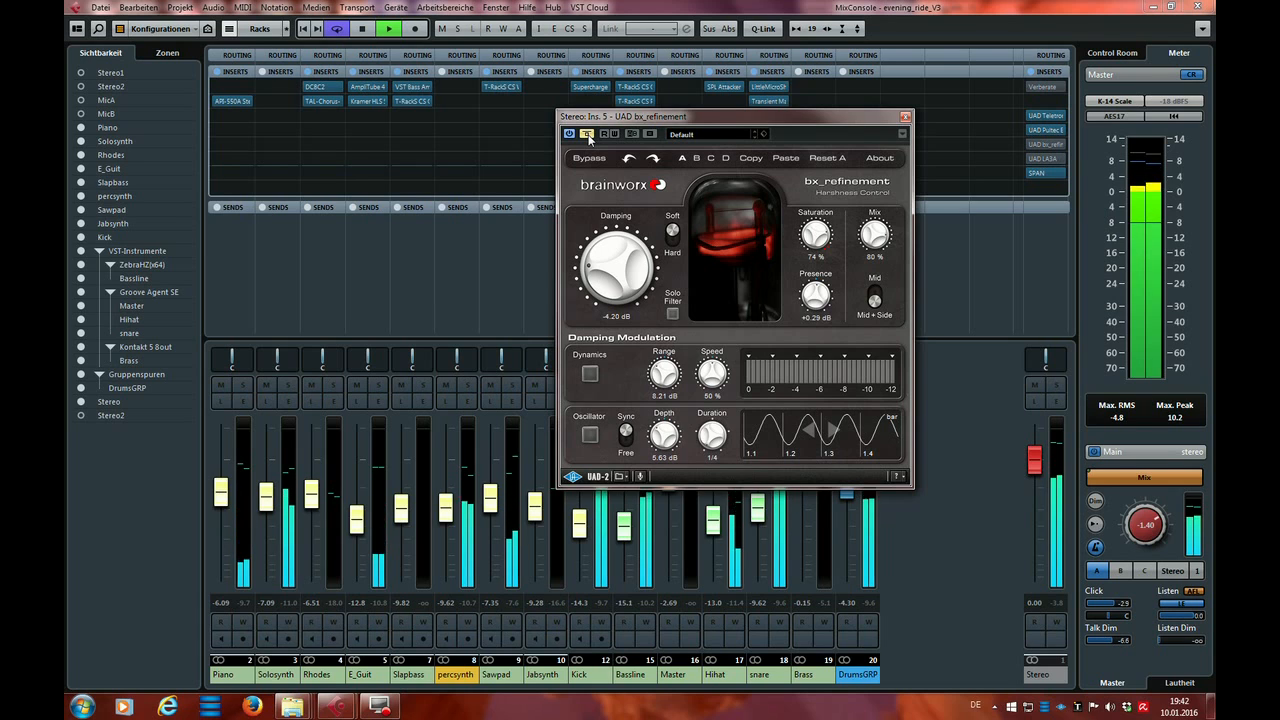
{"action": "left_click", "coordinate": [588, 134]}
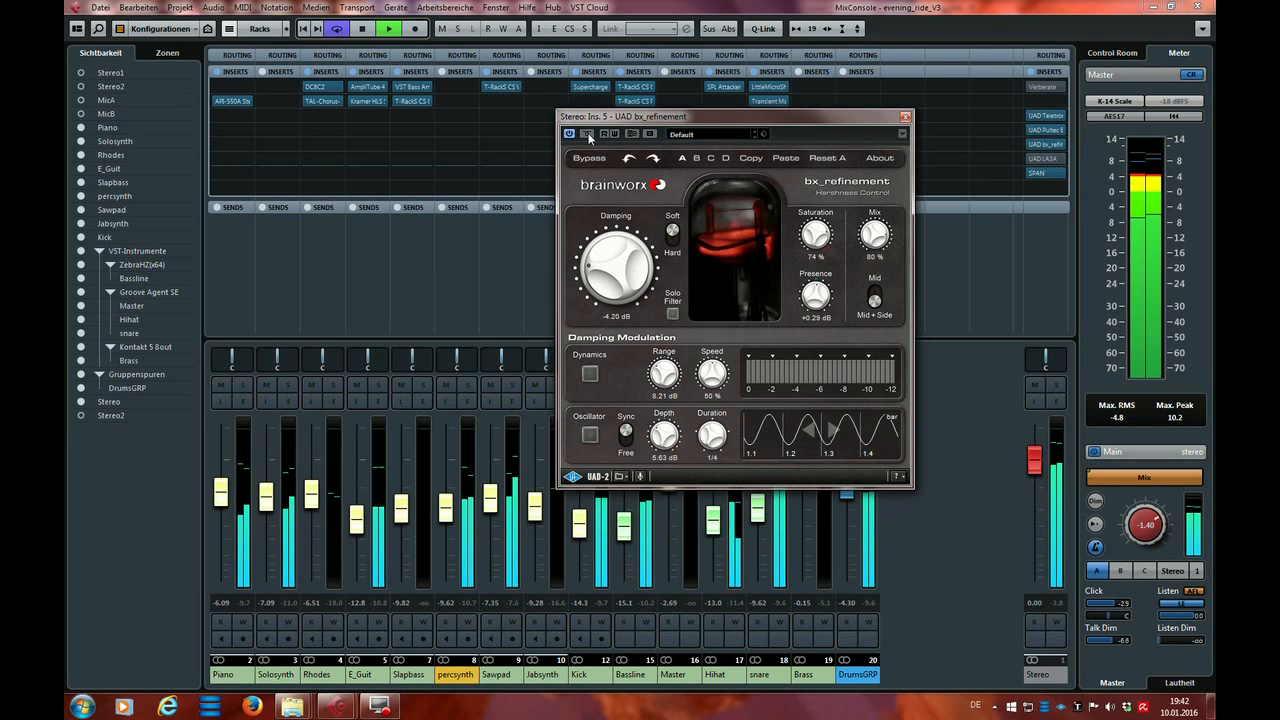
Try bx_refinement with its Presence raised to +3.74 dB, comparing the plug-in bypassed and active during playback.
{"action": "left_click", "coordinate": [588, 134]}
{"action": "left_click", "coordinate": [588, 134]}
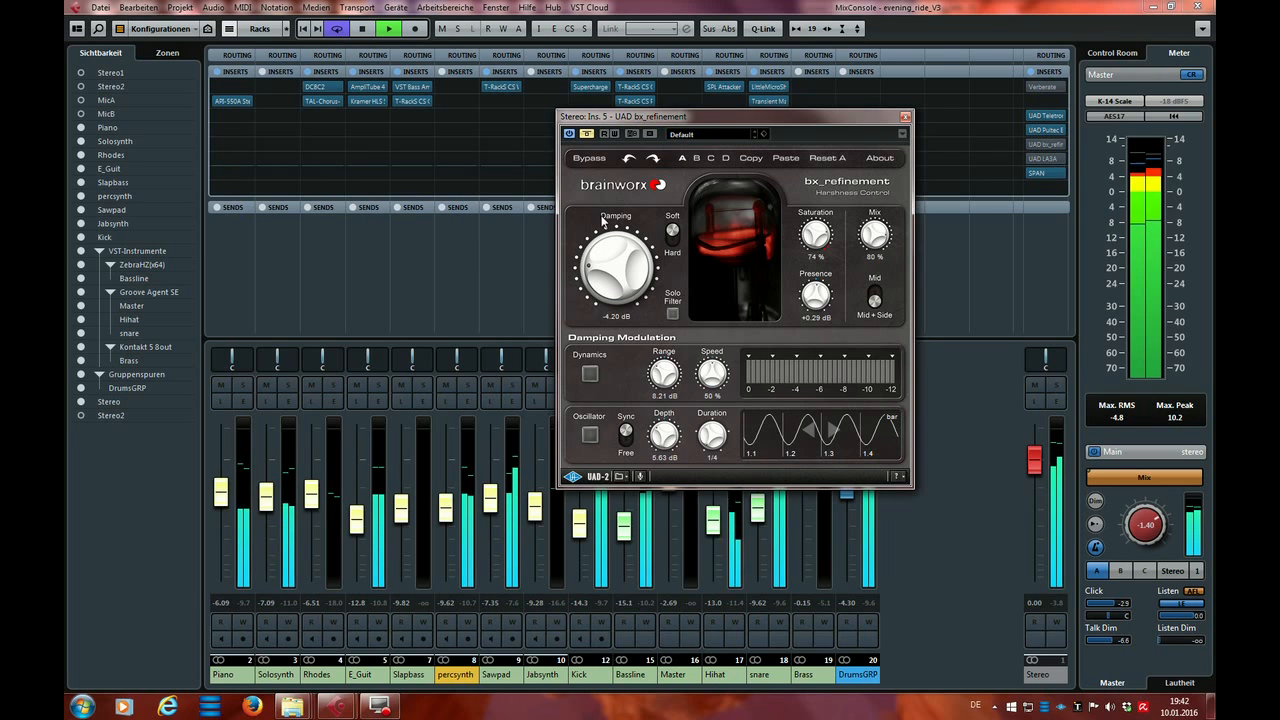
{"action": "left_click_drag", "start_coordinate": [825, 296], "coordinate": [826, 265]}
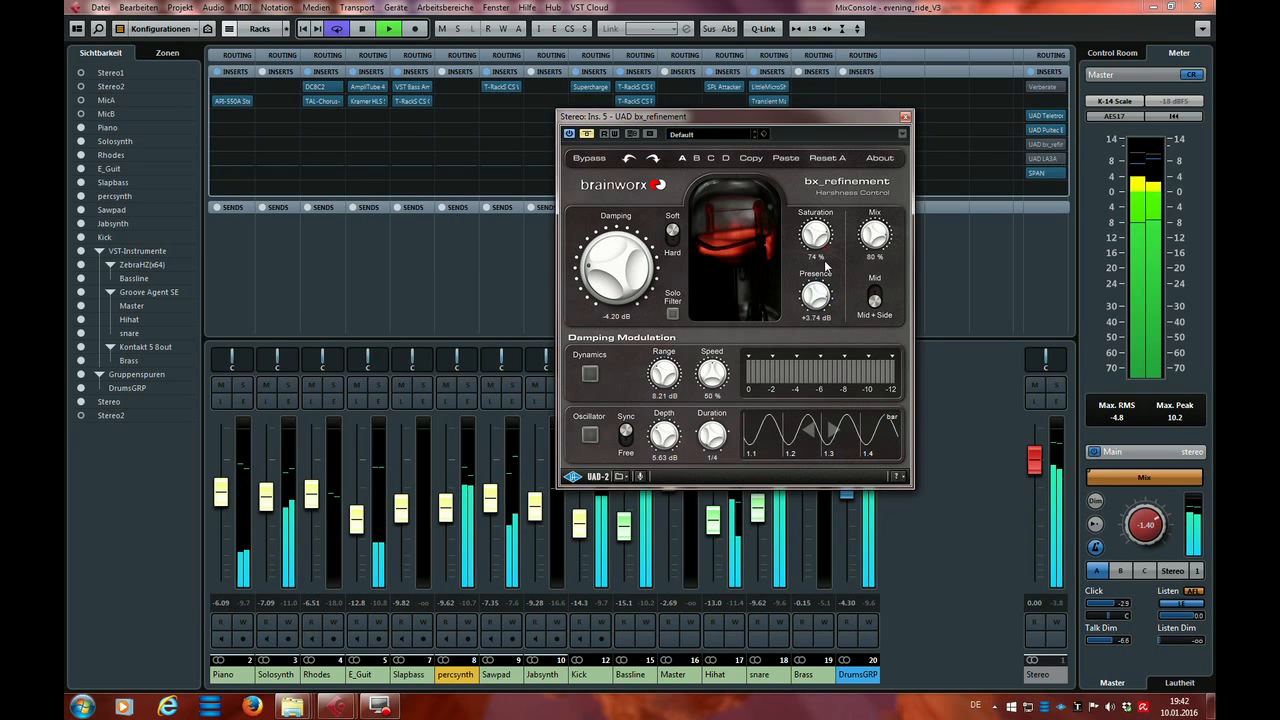
{"action": "left_click", "coordinate": [588, 135]}
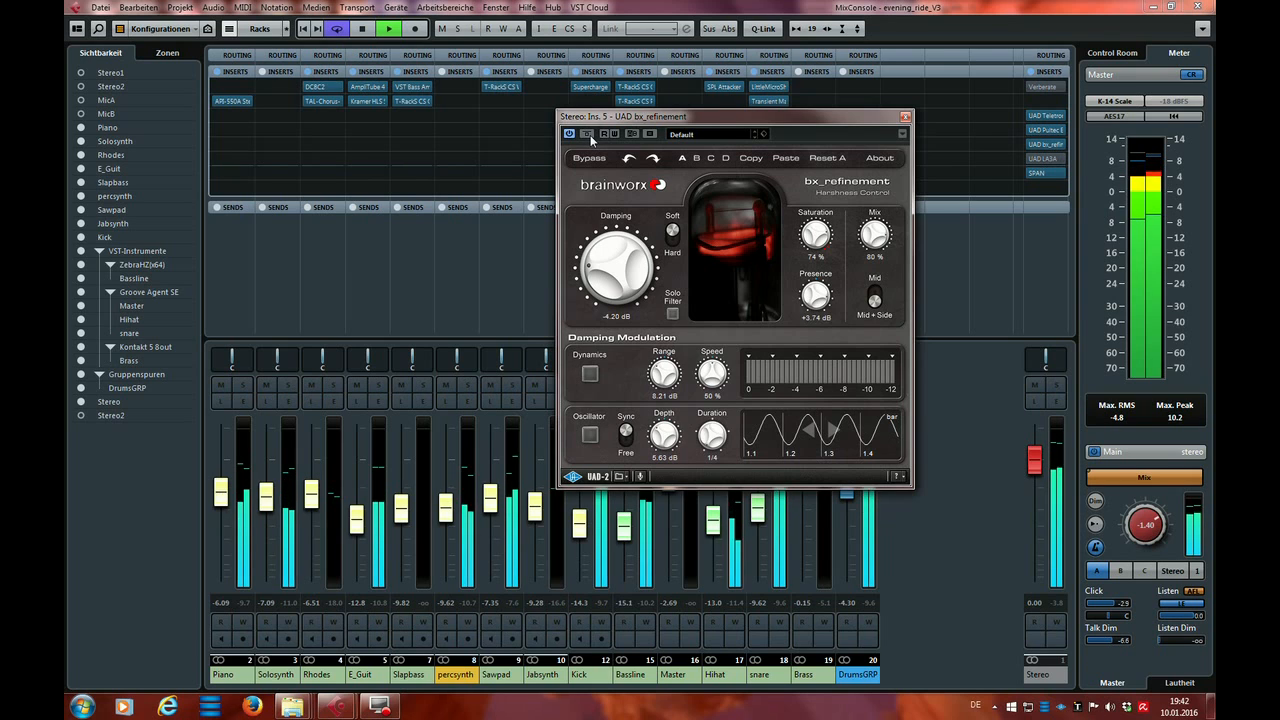
Set bx_refinement's Presence to +0.22 dB, compare it bypassed and active, and stop playback with it active.
{"action": "left_click_drag", "start_coordinate": [815, 295], "coordinate": [813, 324]}
{"action": "left_click", "coordinate": [587, 134]}
{"action": "left_click", "coordinate": [587, 134]}
{"action": "key", "text": "space"}
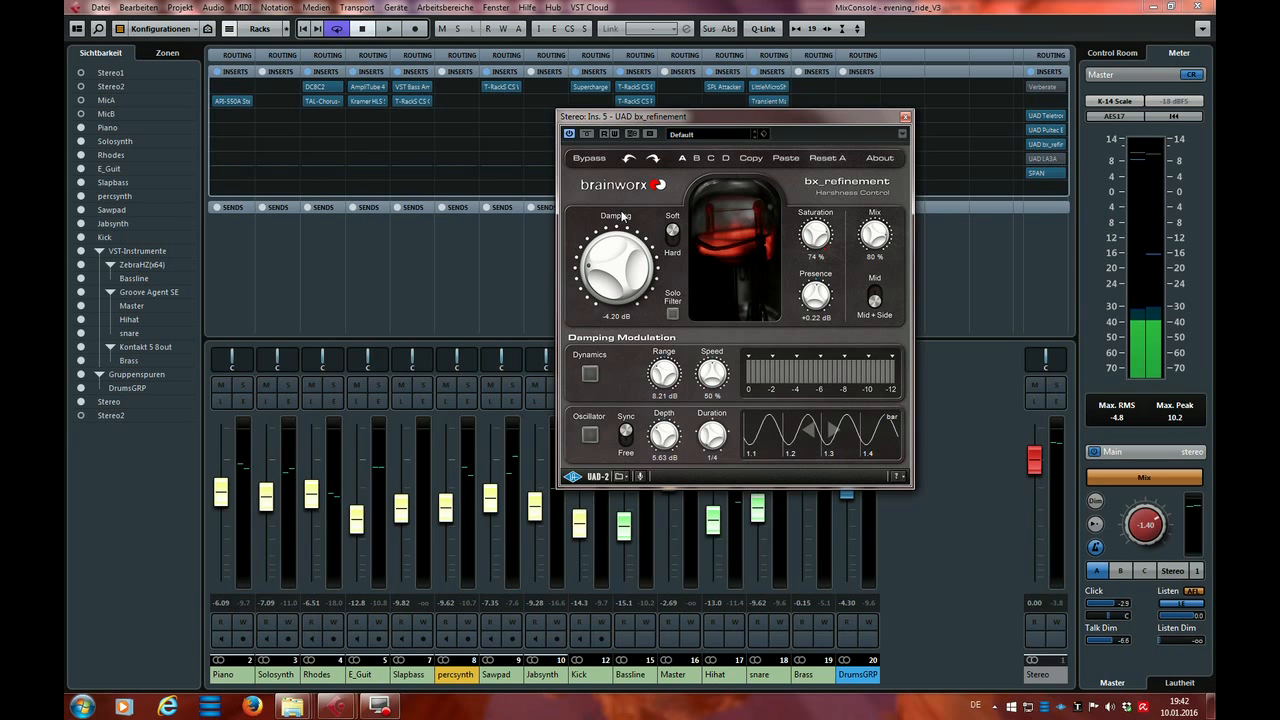
Compare bx_refinement bypassed and active during playback with only the Sawpad channel soloed, lift the solo and stop playback.
{"action": "left_click_drag", "start_coordinate": [732, 116], "coordinate": [960, 150]}
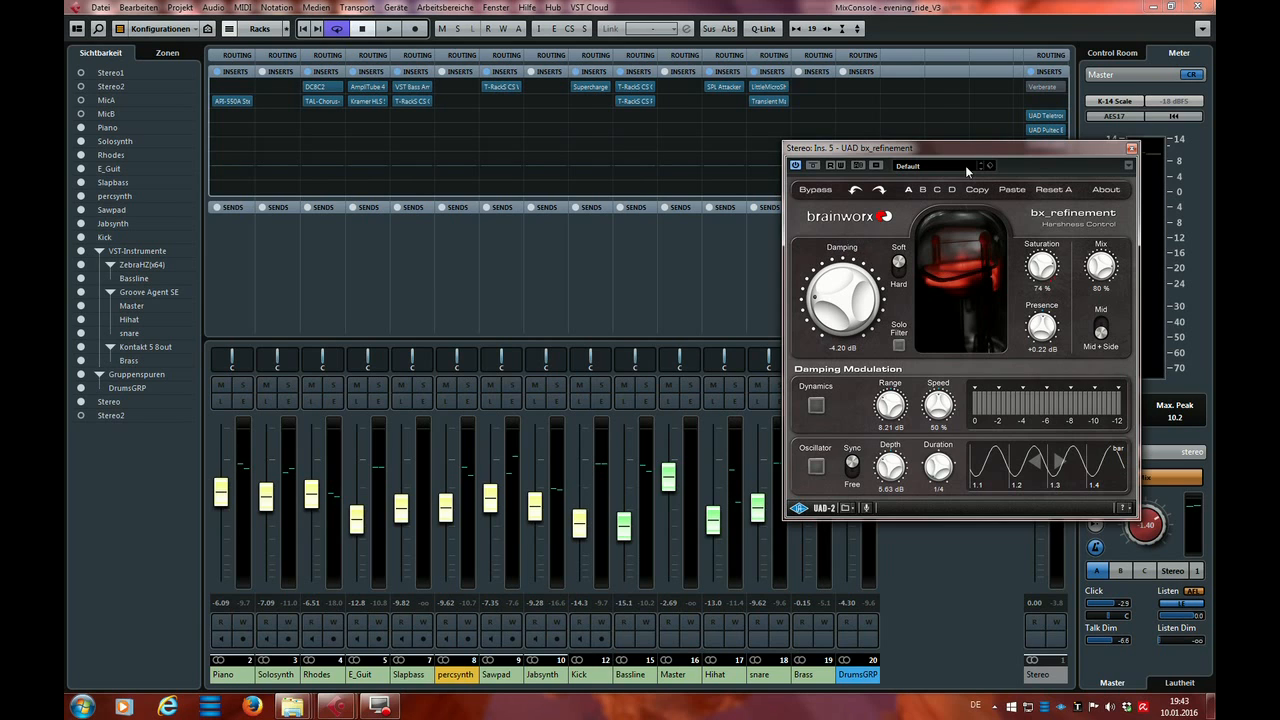
{"action": "left_click_drag", "start_coordinate": [971, 145], "coordinate": [907, 121]}
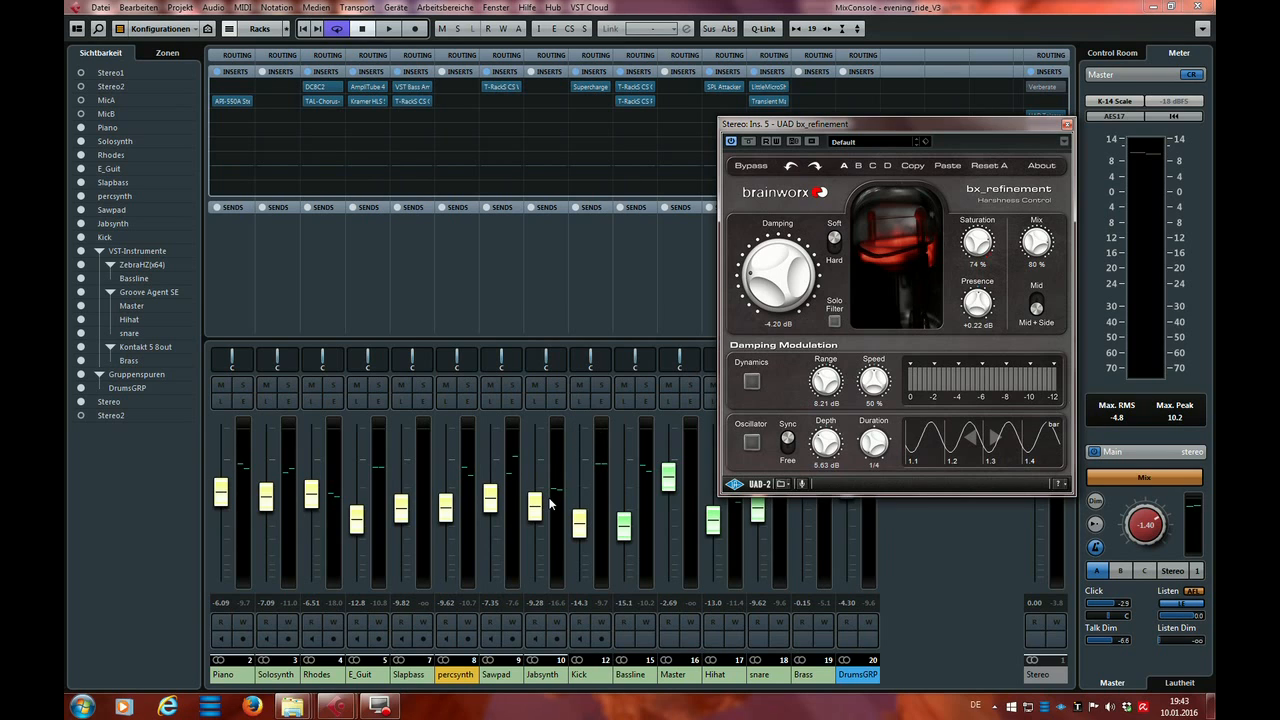
{"action": "key", "text": "space"}
{"action": "left_click", "coordinate": [513, 386]}
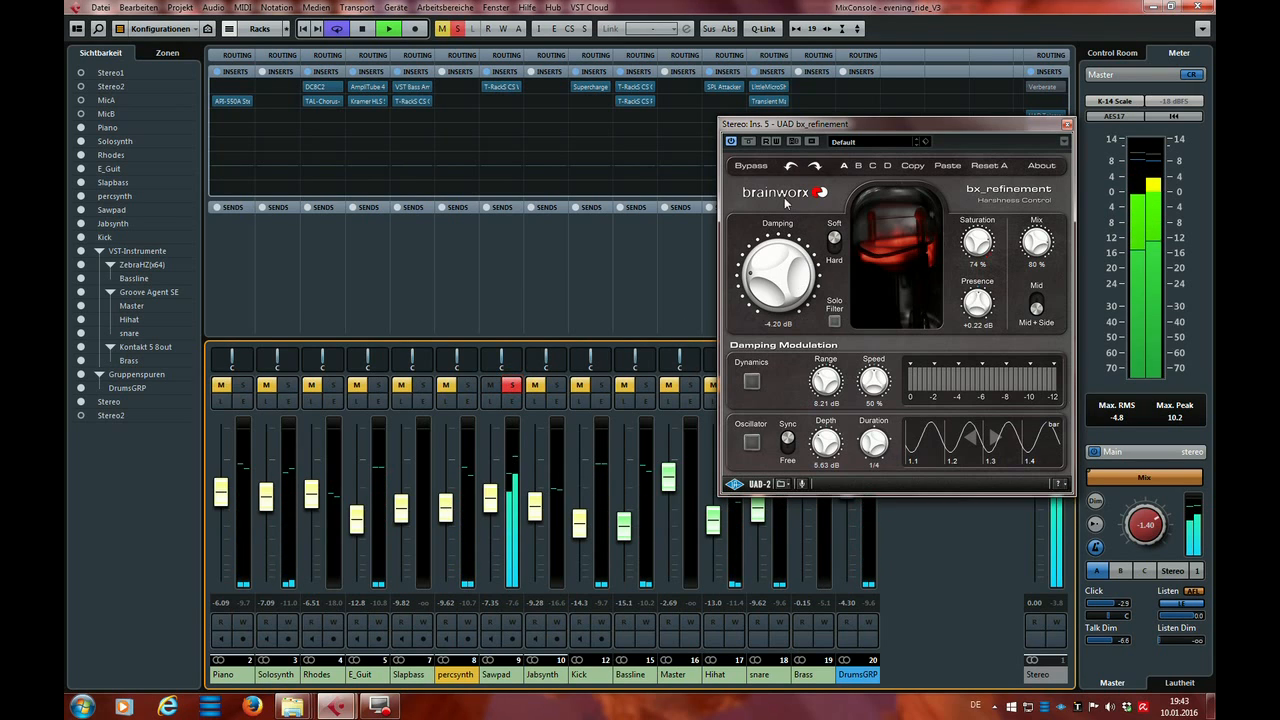
{"action": "left_click", "coordinate": [750, 142]}
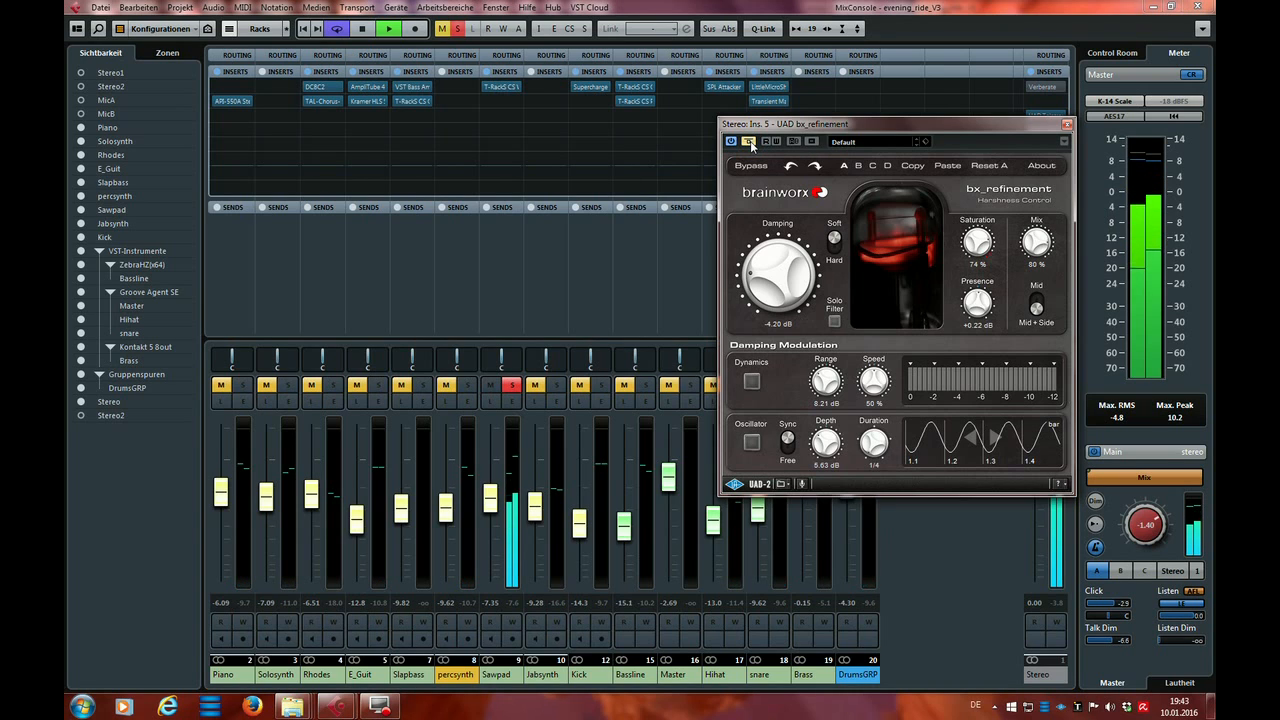
{"action": "left_click", "coordinate": [750, 142]}
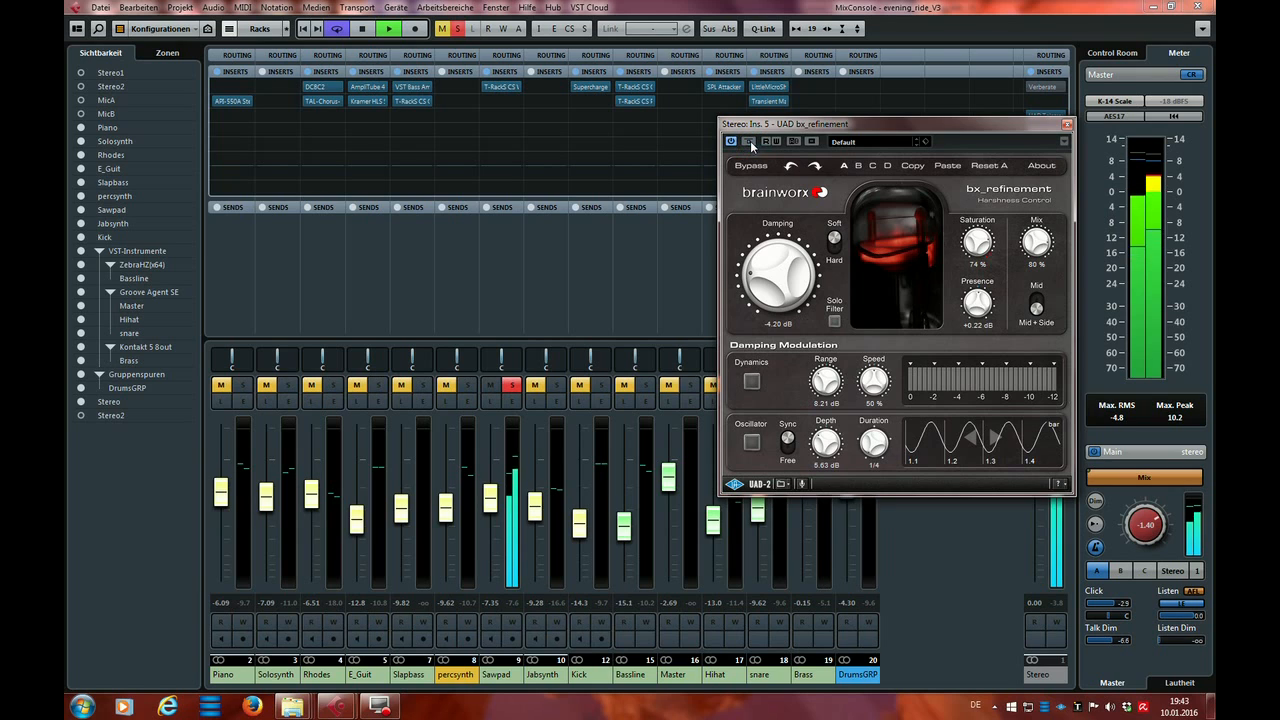
{"action": "left_click", "coordinate": [513, 384]}
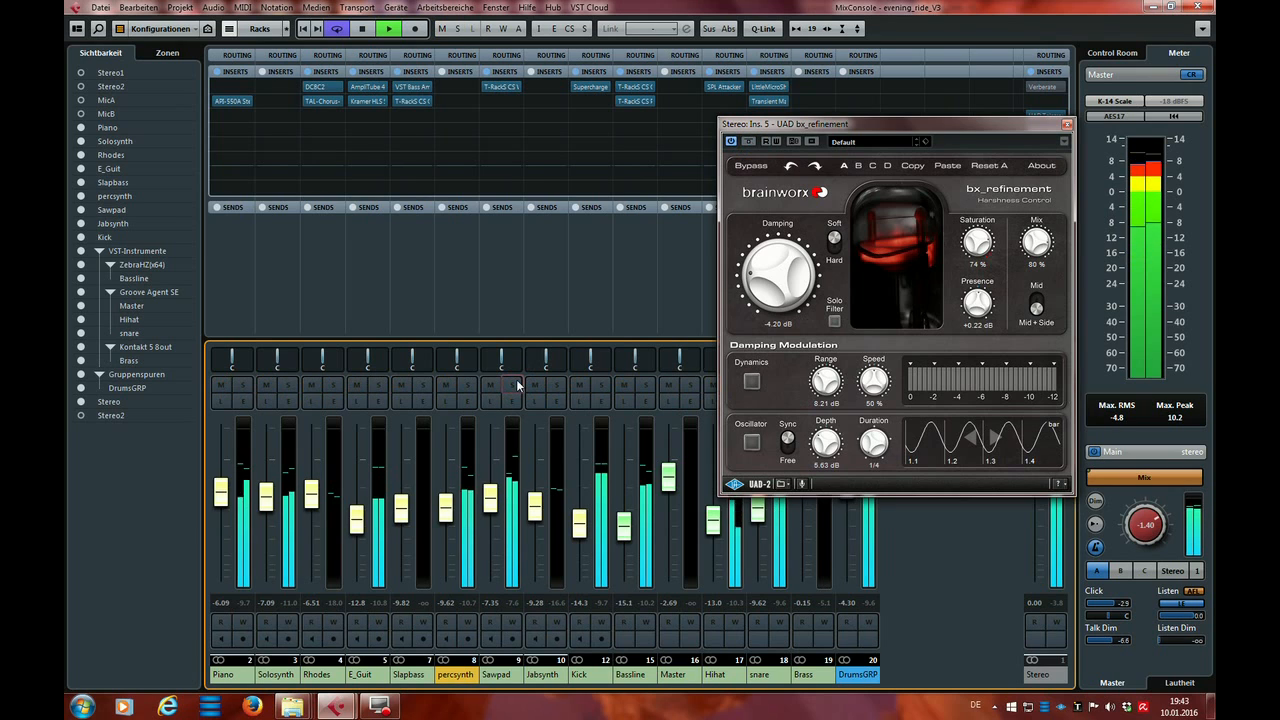
{"action": "key", "text": "space"}
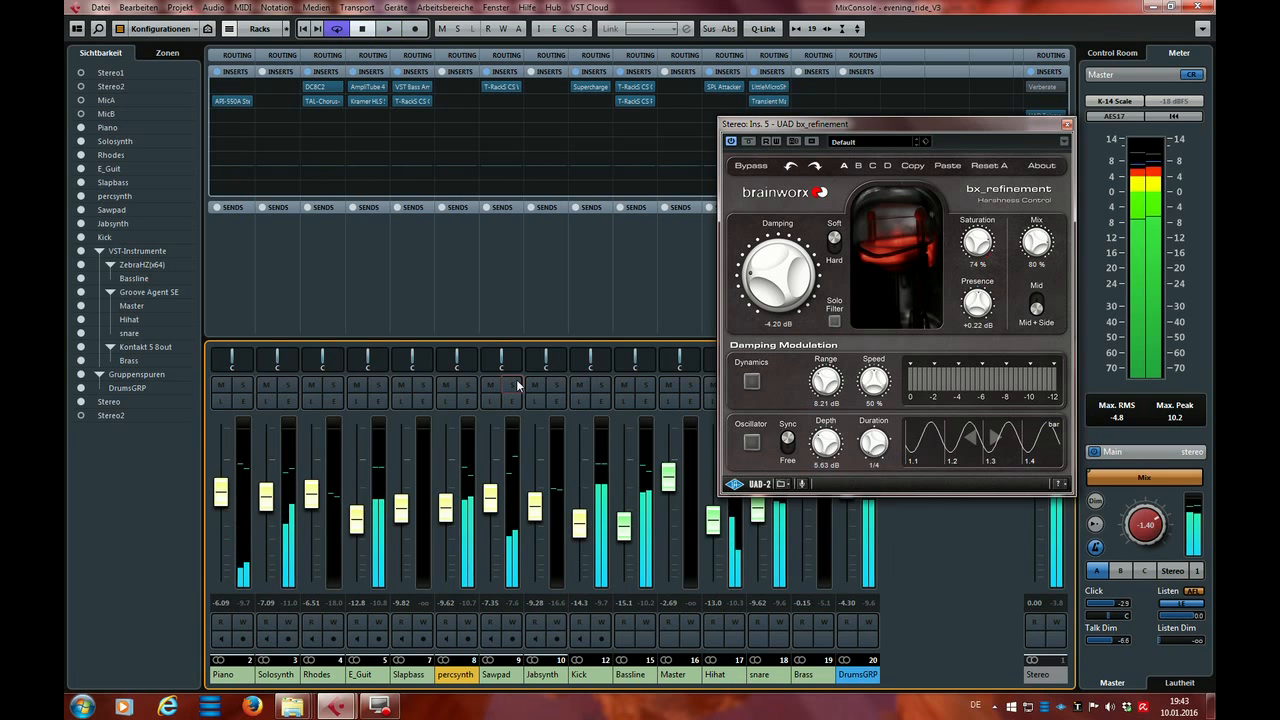
Move the bx_refinement editor clear of the Stereo inserts, and close it.
{"action": "left_click_drag", "start_coordinate": [912, 124], "coordinate": [813, 190]}
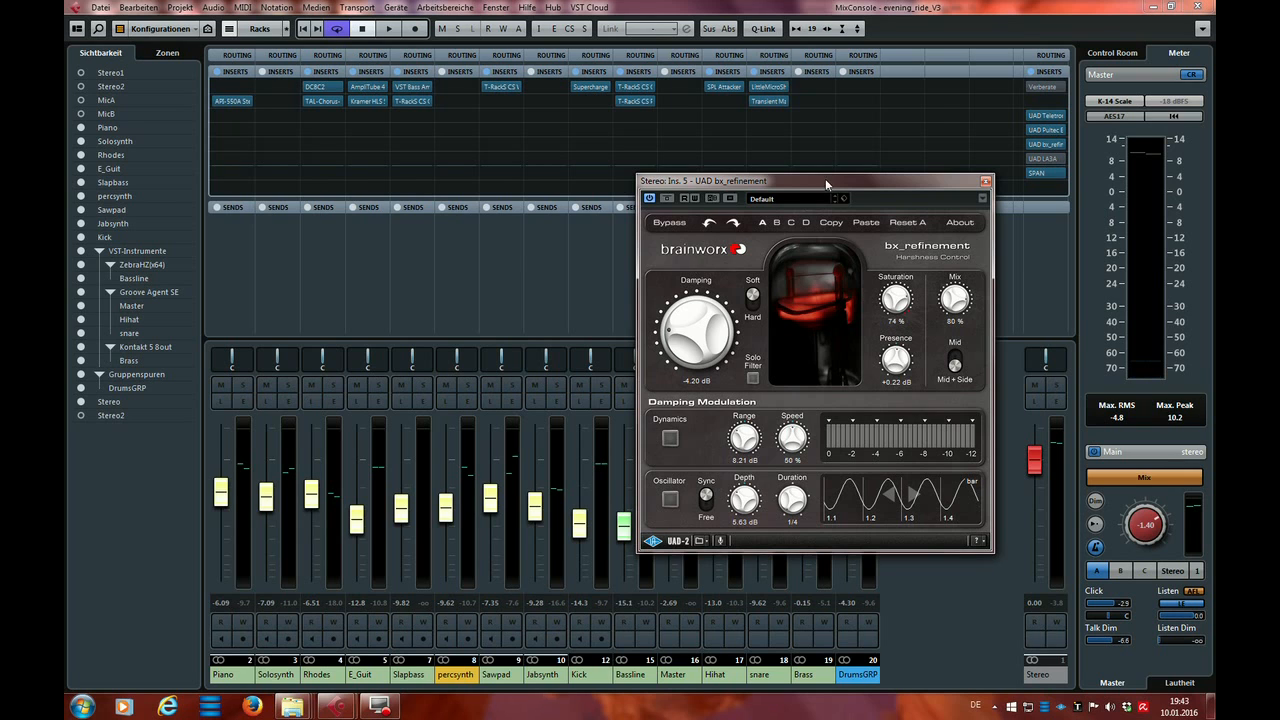
{"action": "left_click_drag", "start_coordinate": [856, 180], "coordinate": [805, 175]}
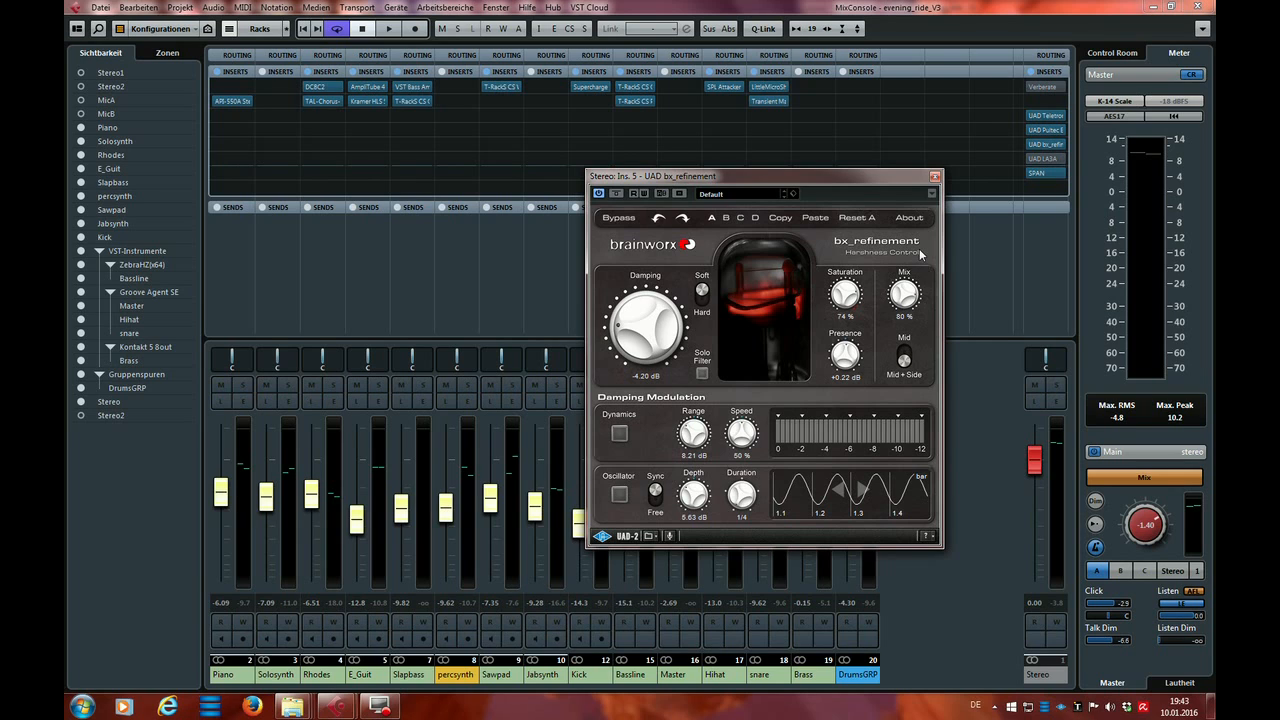
{"action": "left_click", "coordinate": [934, 177]}
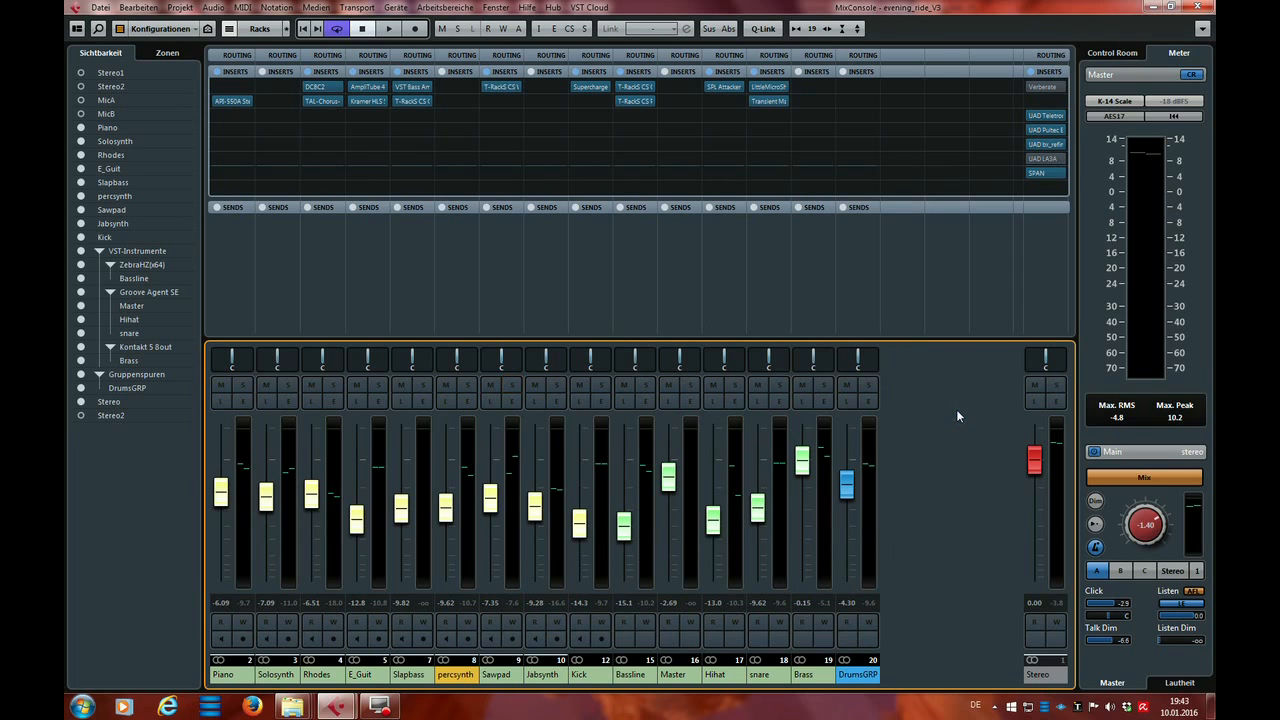
Show the UAD LA3A editor from the Stereo output's sixth insert and reposition it beside the Stereo channel.
{"action": "left_click", "coordinate": [1044, 281]}
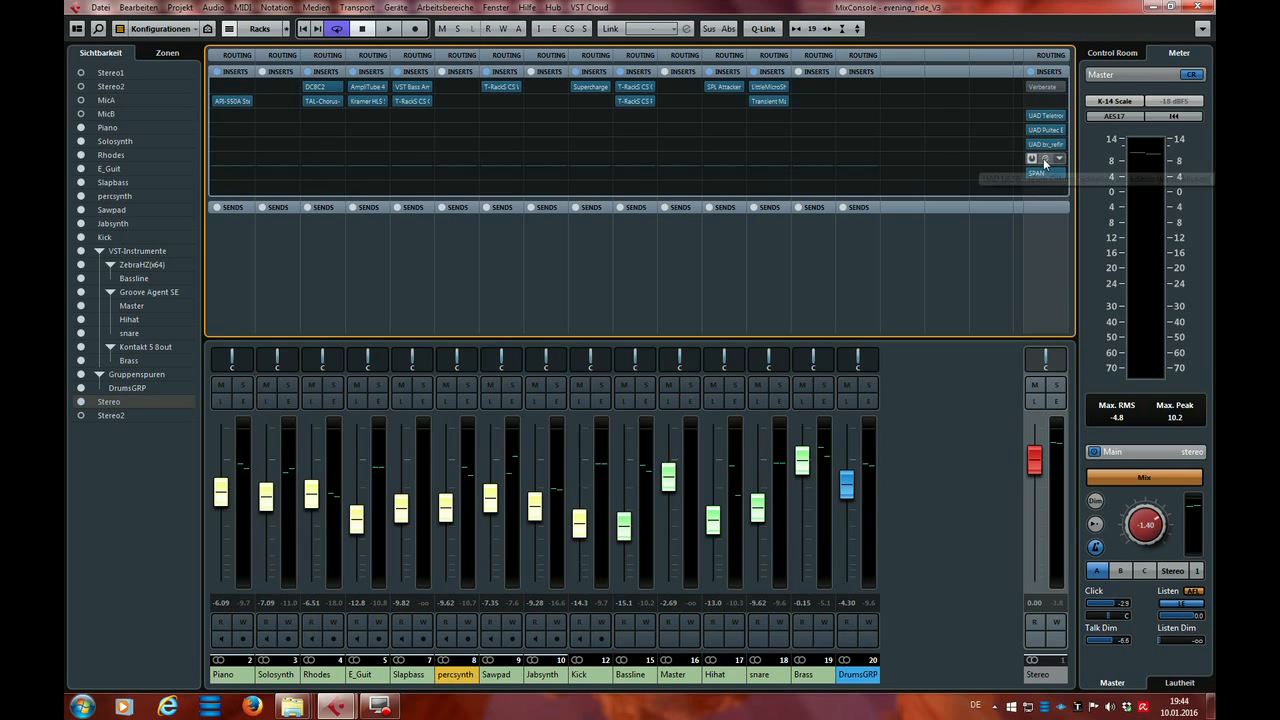
{"action": "left_click", "coordinate": [1046, 160]}
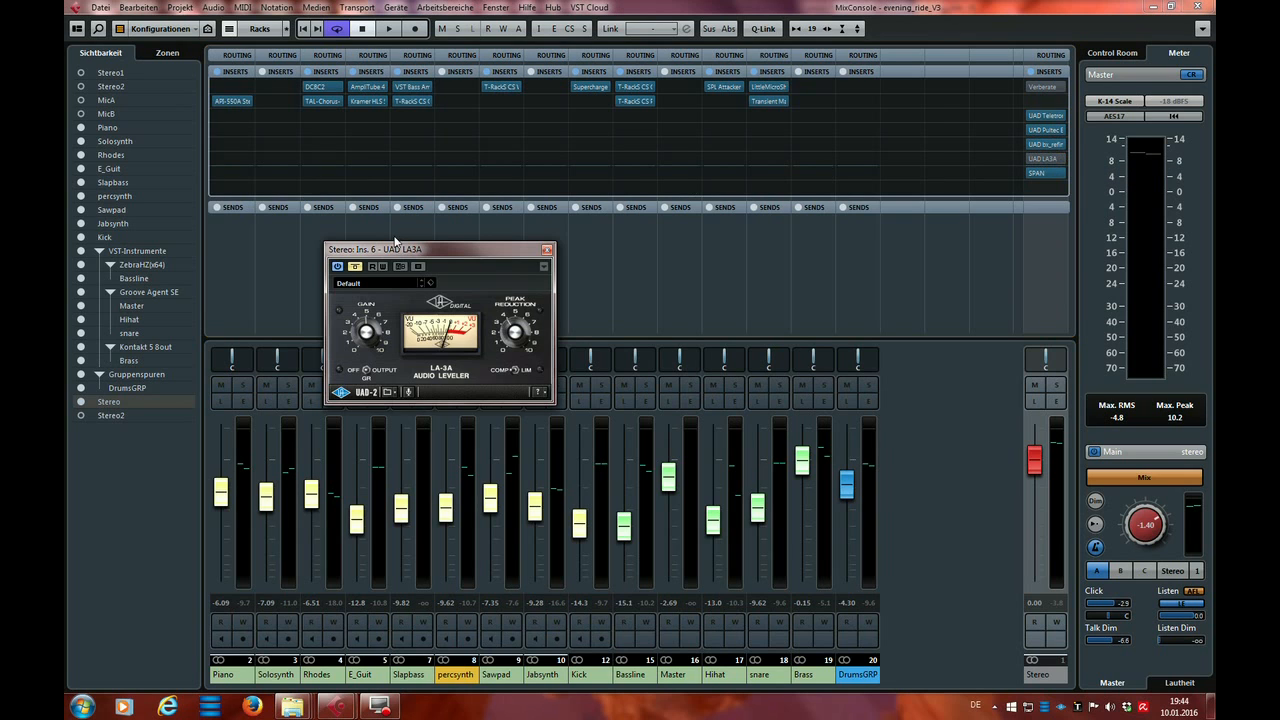
{"action": "left_click_drag", "start_coordinate": [424, 251], "coordinate": [850, 263]}
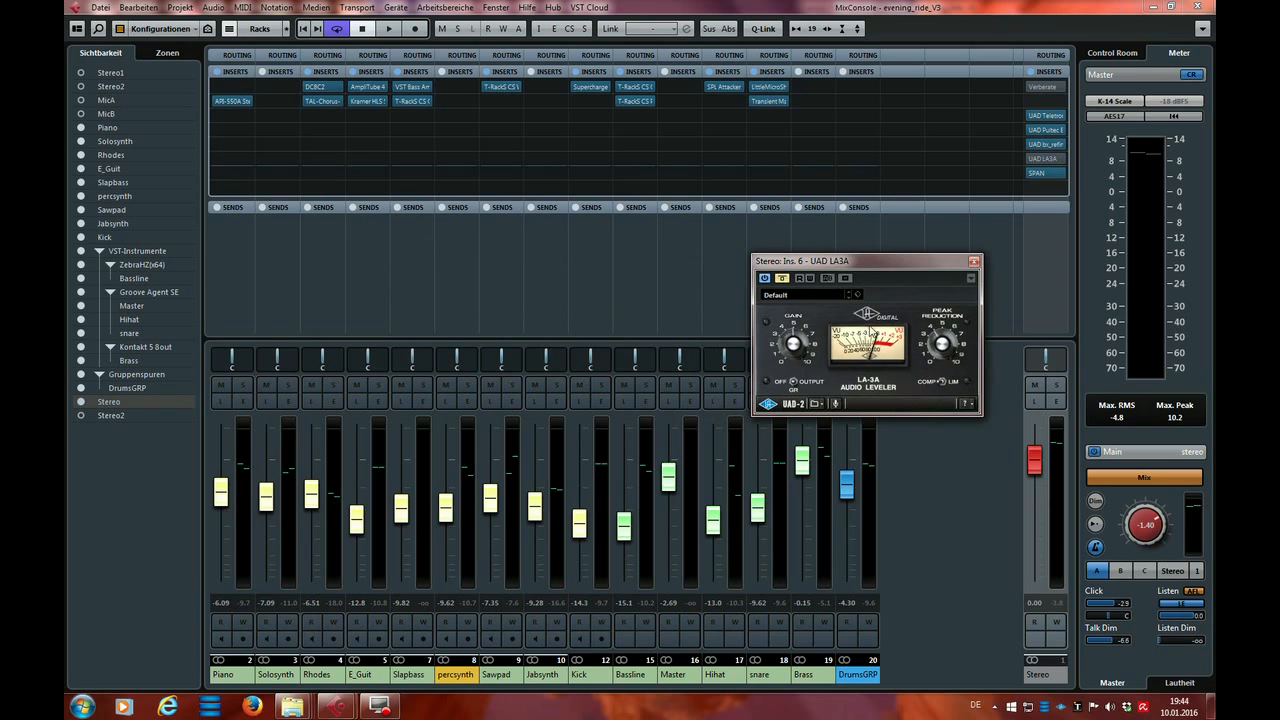
{"action": "left_click", "coordinate": [939, 454]}
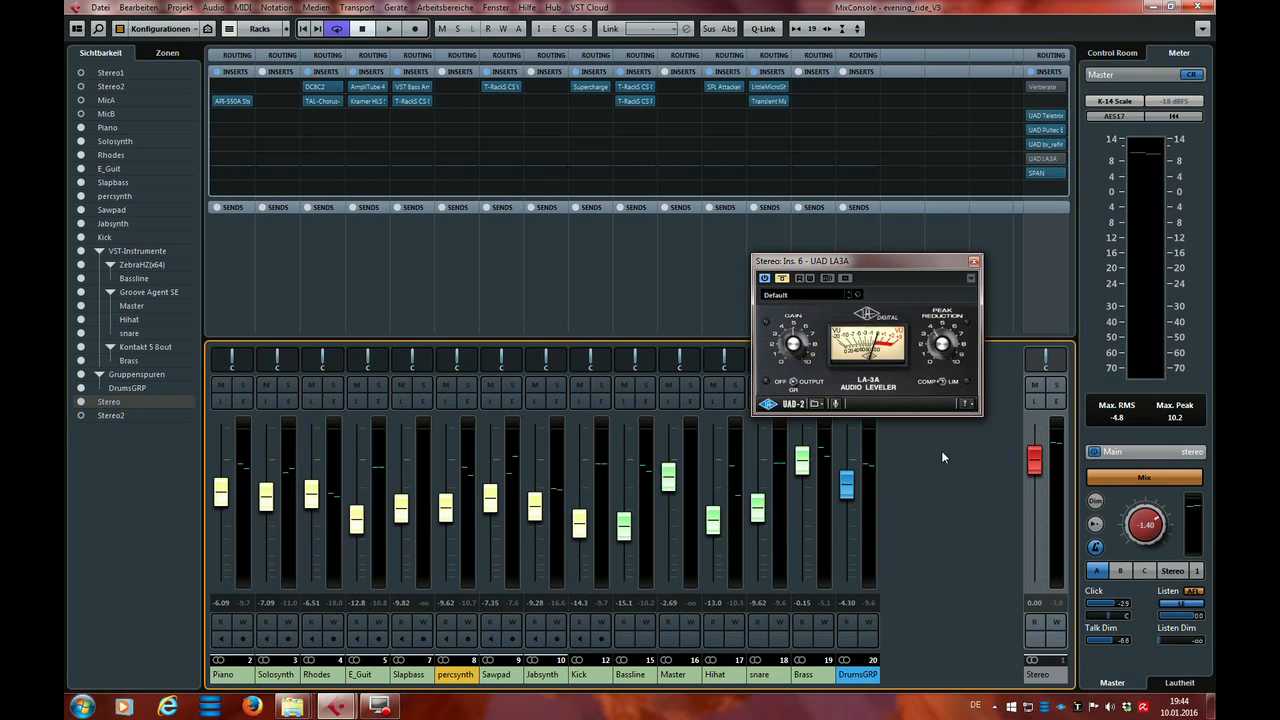
Start playback, take the UAD LA3A out of bypass, and set the Control Room level to -0.72.
{"action": "key", "text": "space"}
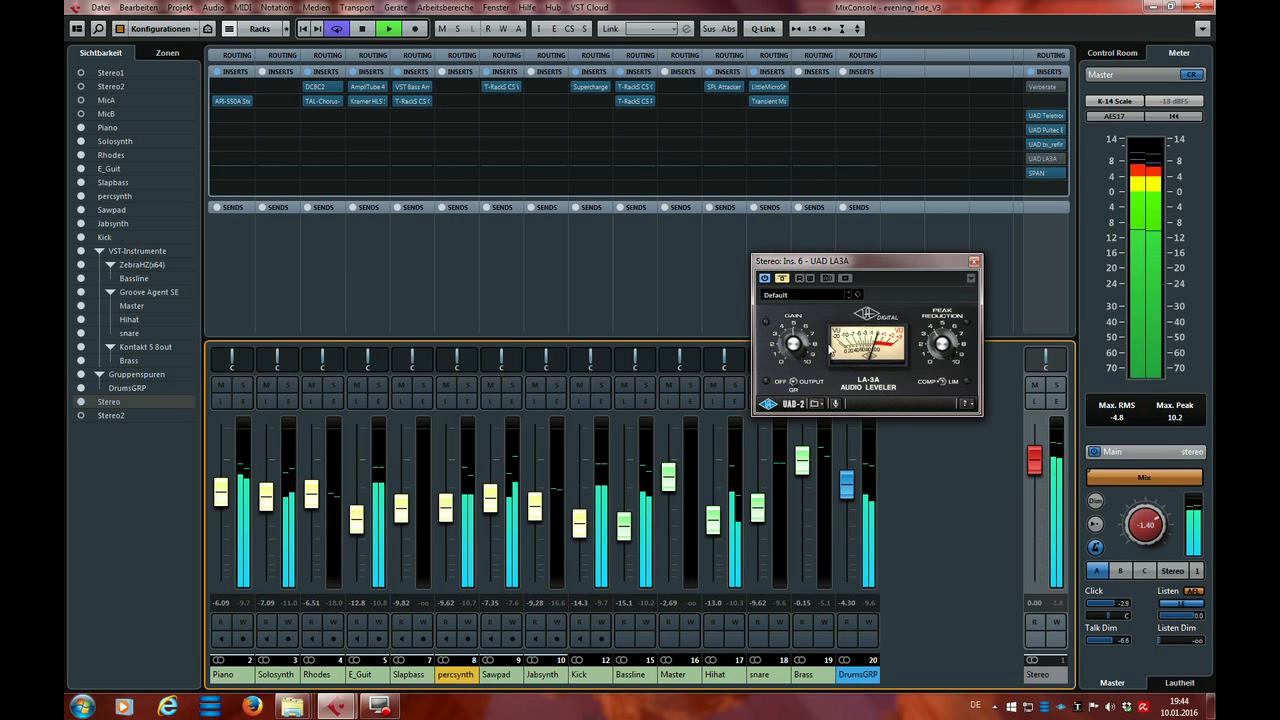
{"action": "left_click", "coordinate": [781, 279]}
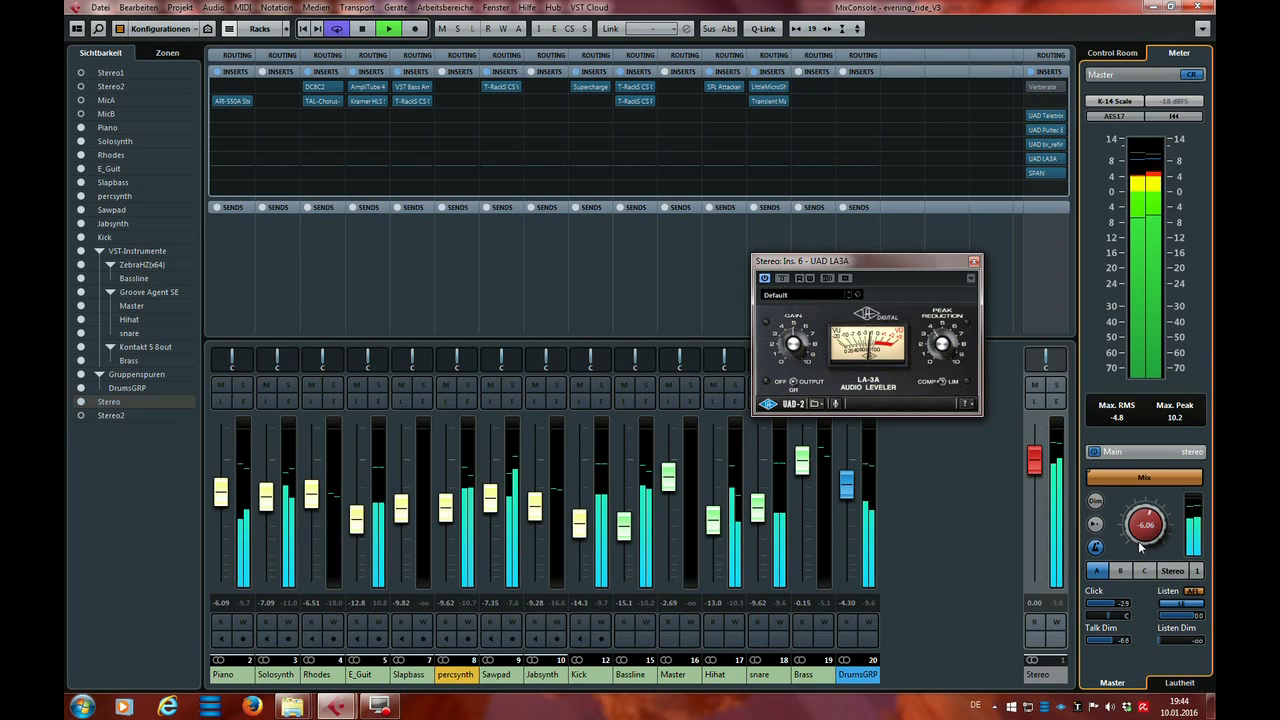
{"action": "left_click_drag", "start_coordinate": [1139, 540], "coordinate": [1143, 524]}
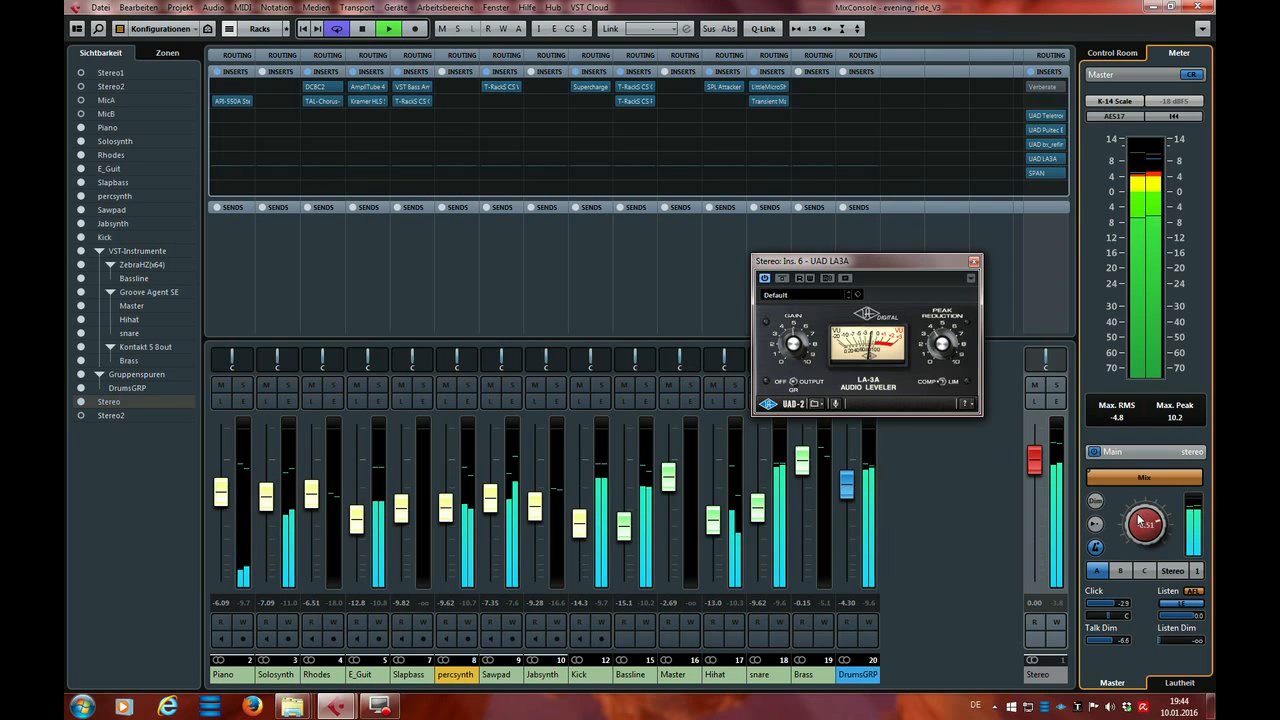
Compare the UAD LA3A bypassed and active, stop playback with it active, and close its editor.
{"action": "left_click", "coordinate": [782, 278]}
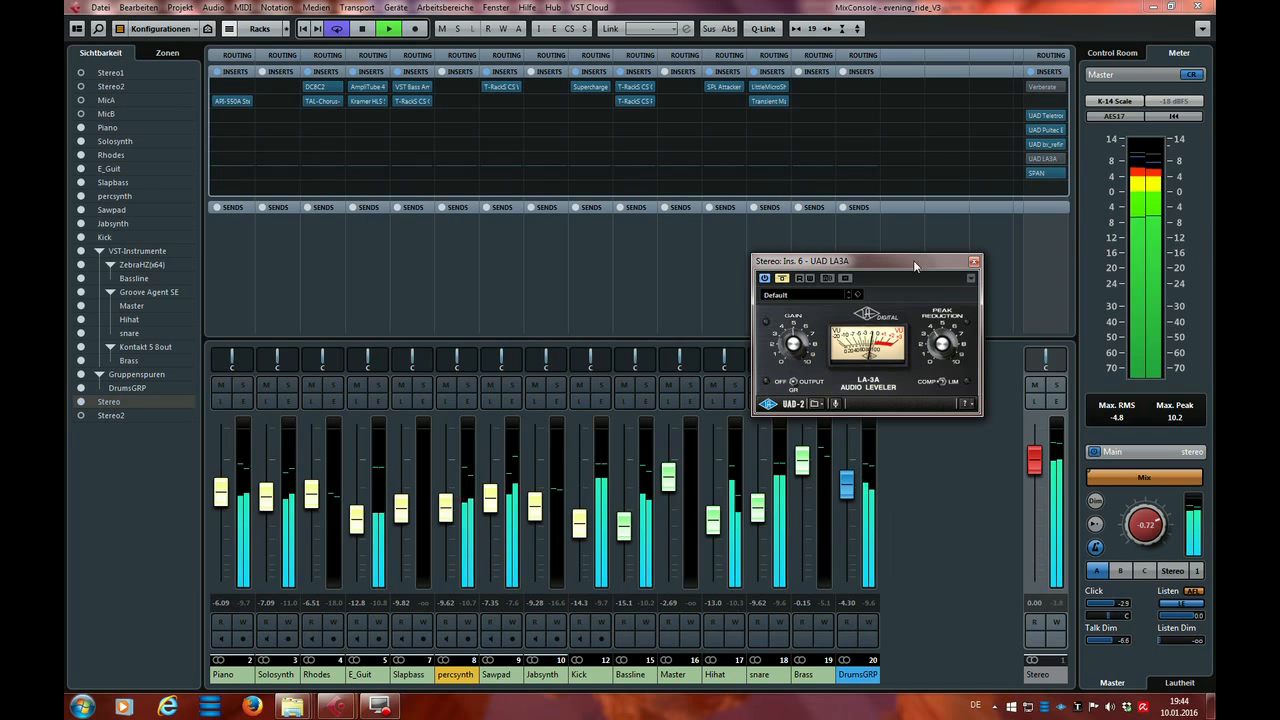
{"action": "left_click", "coordinate": [782, 278]}
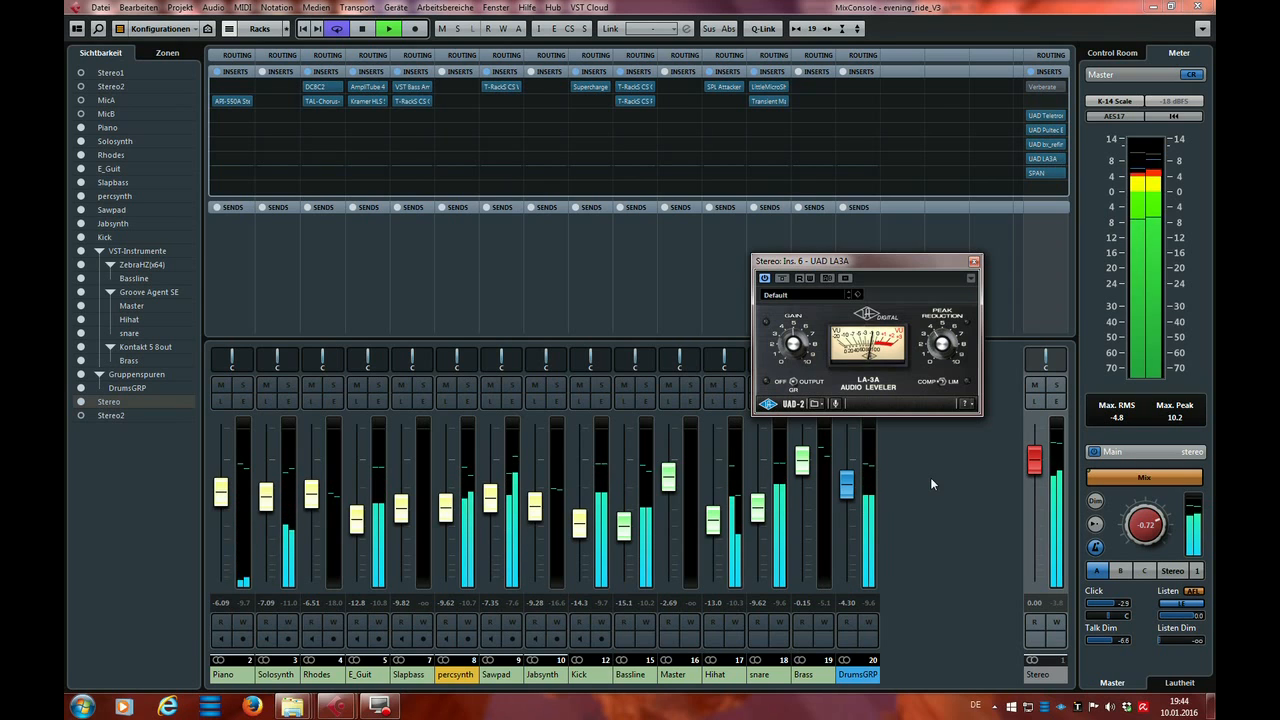
{"action": "key", "text": "space"}
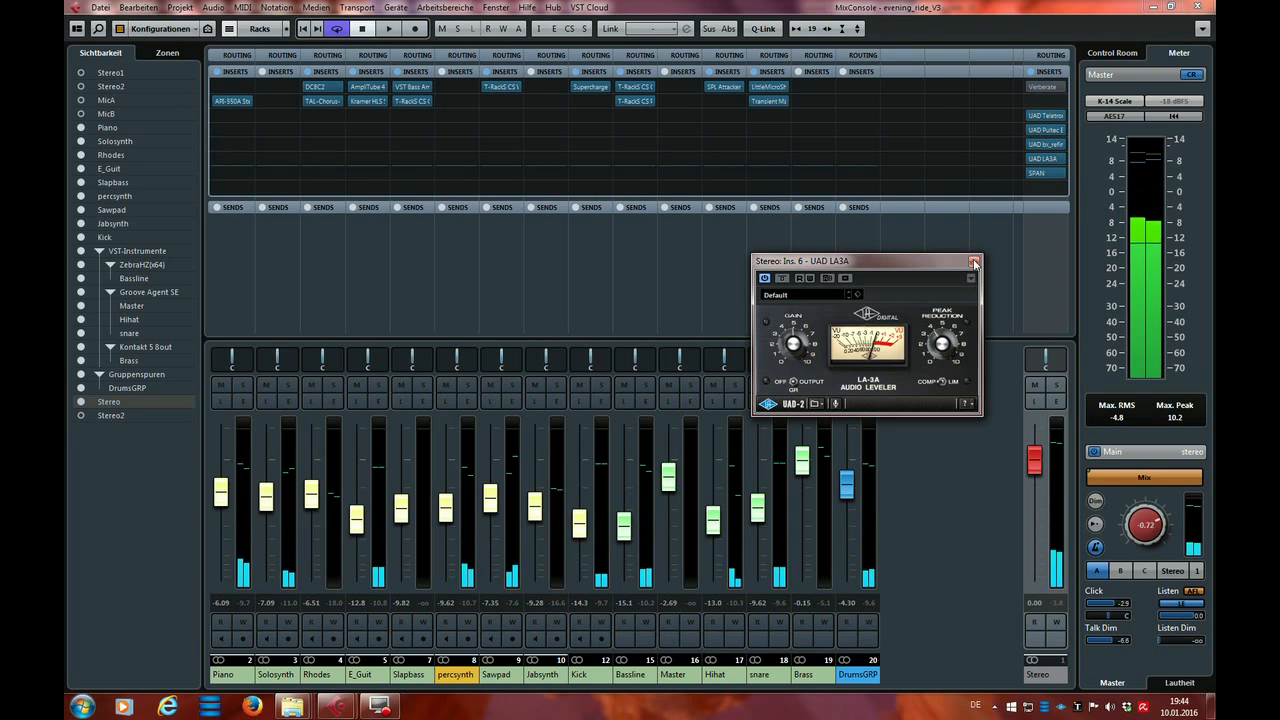
{"action": "left_click", "coordinate": [933, 428]}
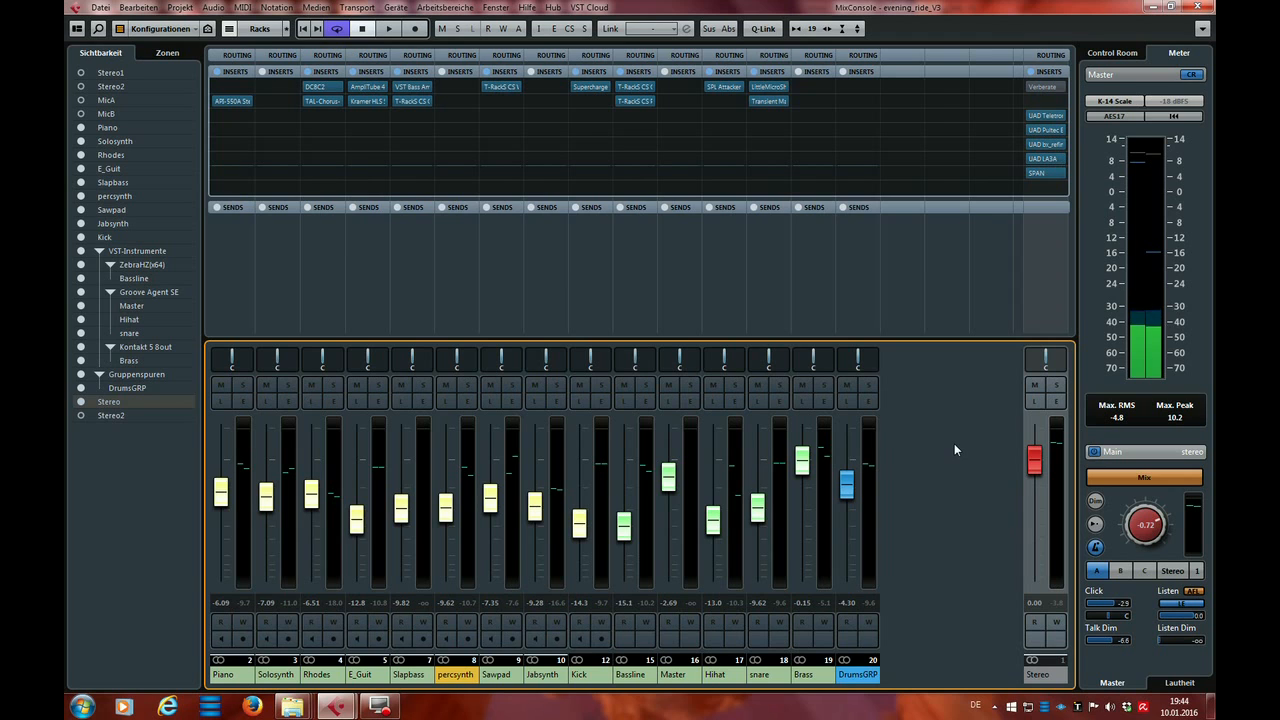
Show the Verberate editor from the Stereo output's first insert, reposition it over the mixer and take it out of bypass.
{"action": "left_click", "coordinate": [1045, 87]}
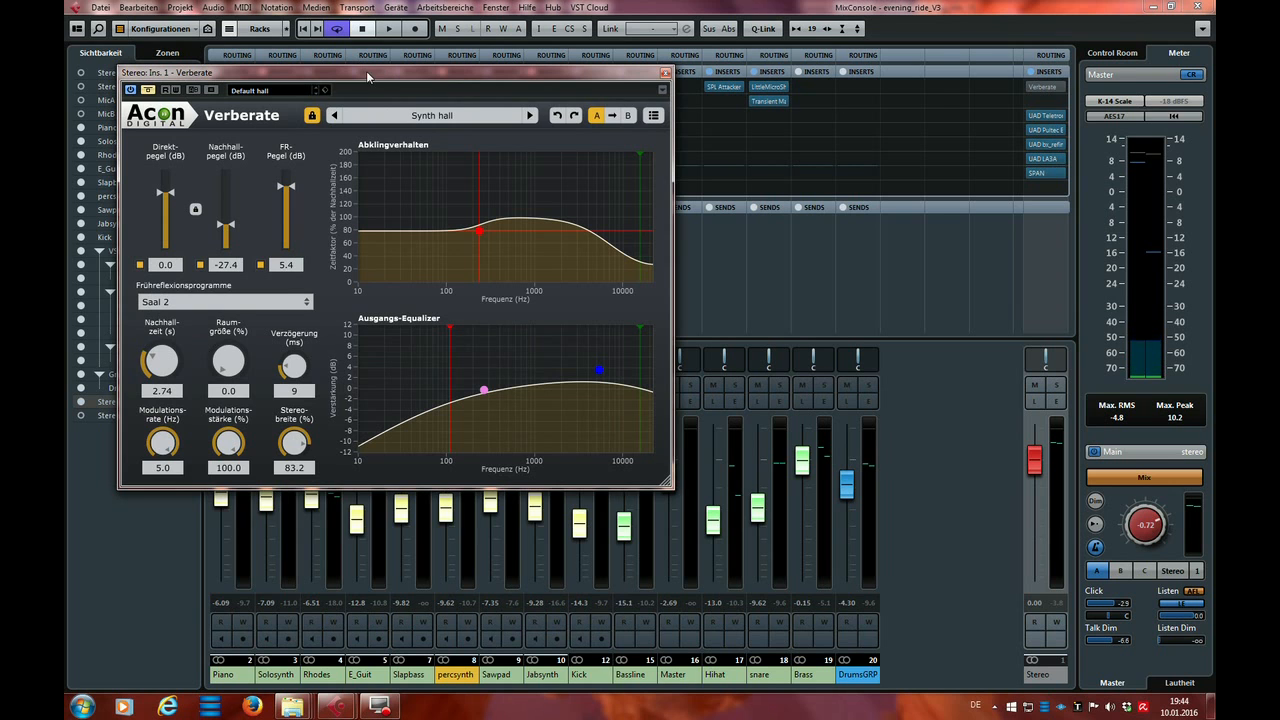
{"action": "left_click_drag", "start_coordinate": [369, 66], "coordinate": [700, 98]}
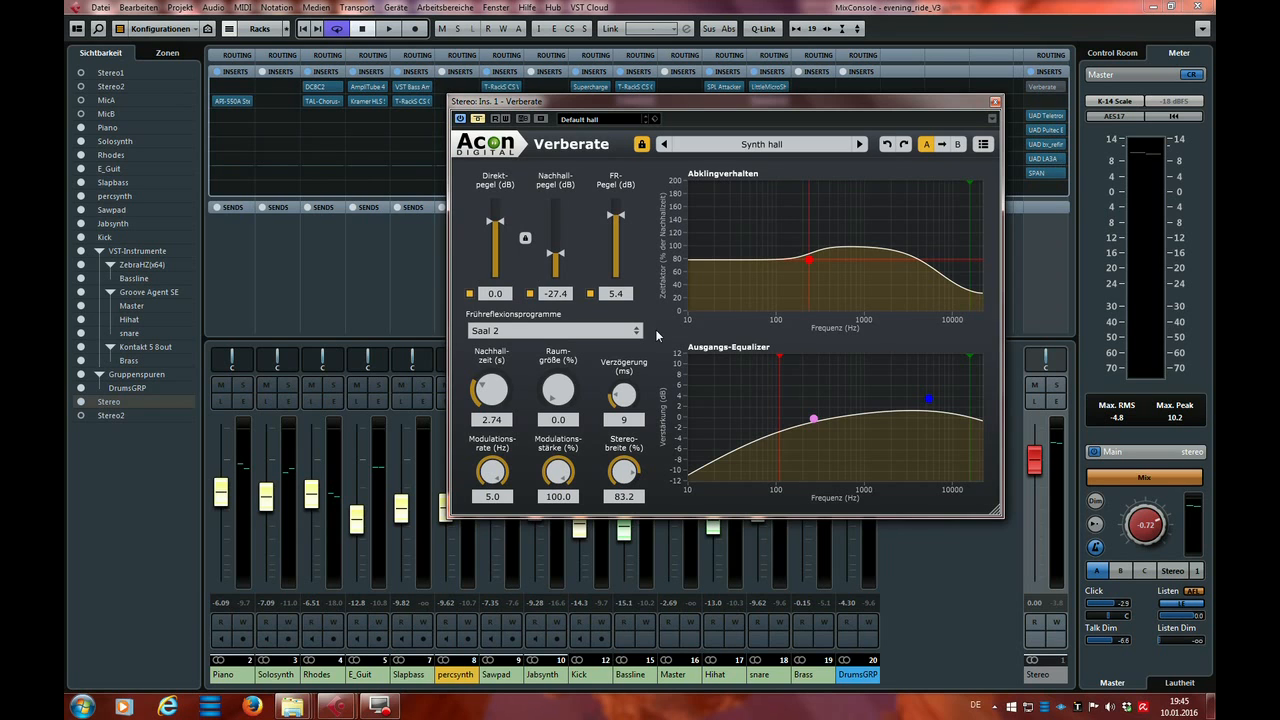
{"action": "left_click_drag", "start_coordinate": [830, 104], "coordinate": [759, 98]}
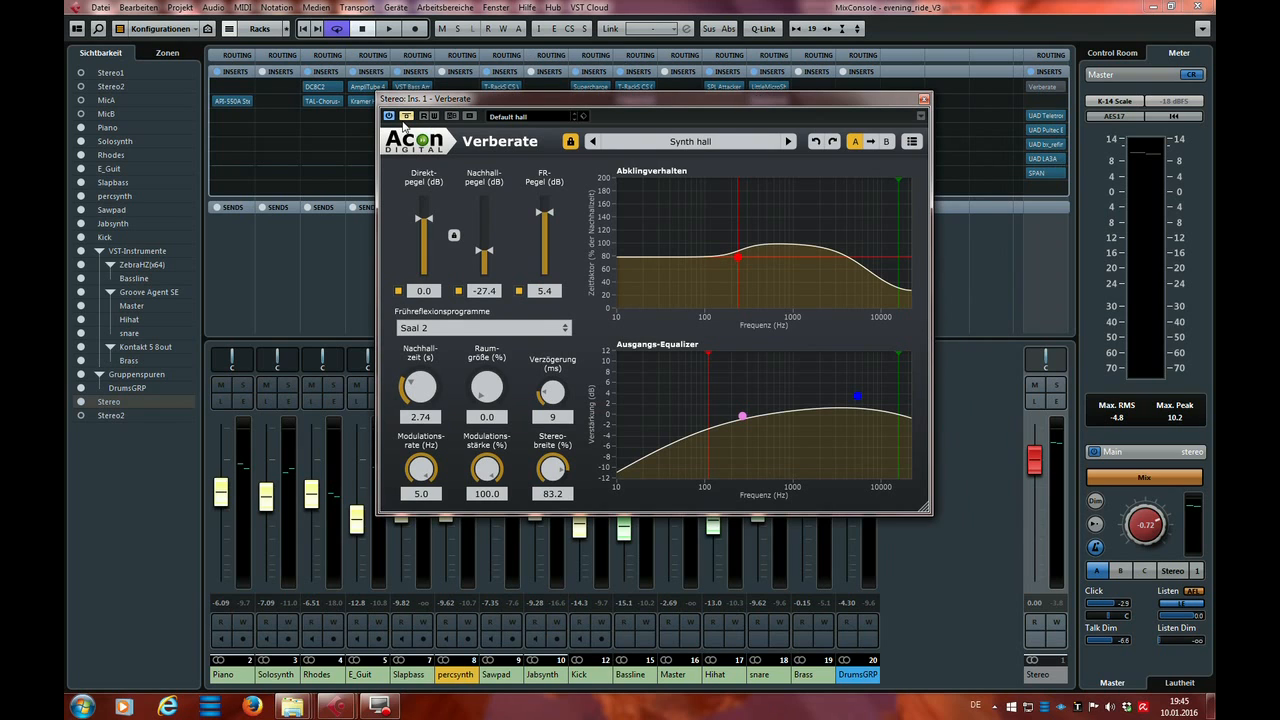
{"action": "left_click_drag", "start_coordinate": [574, 98], "coordinate": [654, 110]}
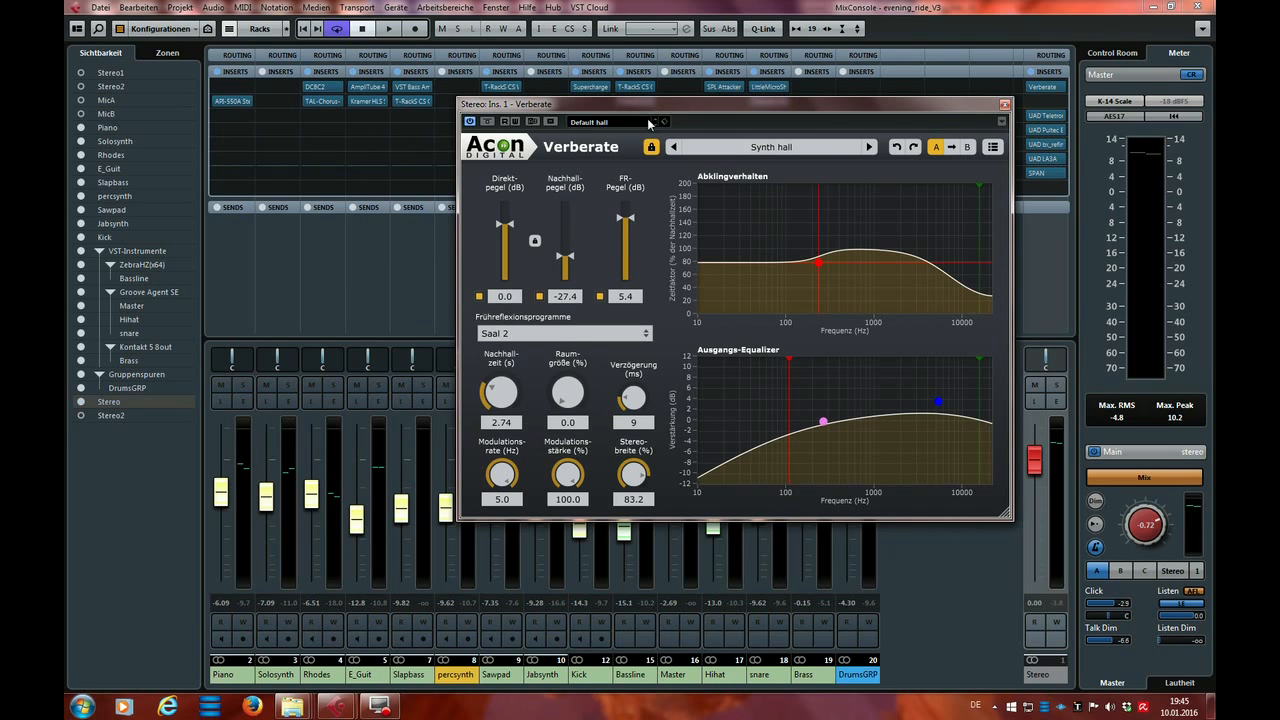
{"action": "left_click_drag", "start_coordinate": [789, 105], "coordinate": [767, 55]}
{"action": "left_click", "coordinate": [899, 480]}
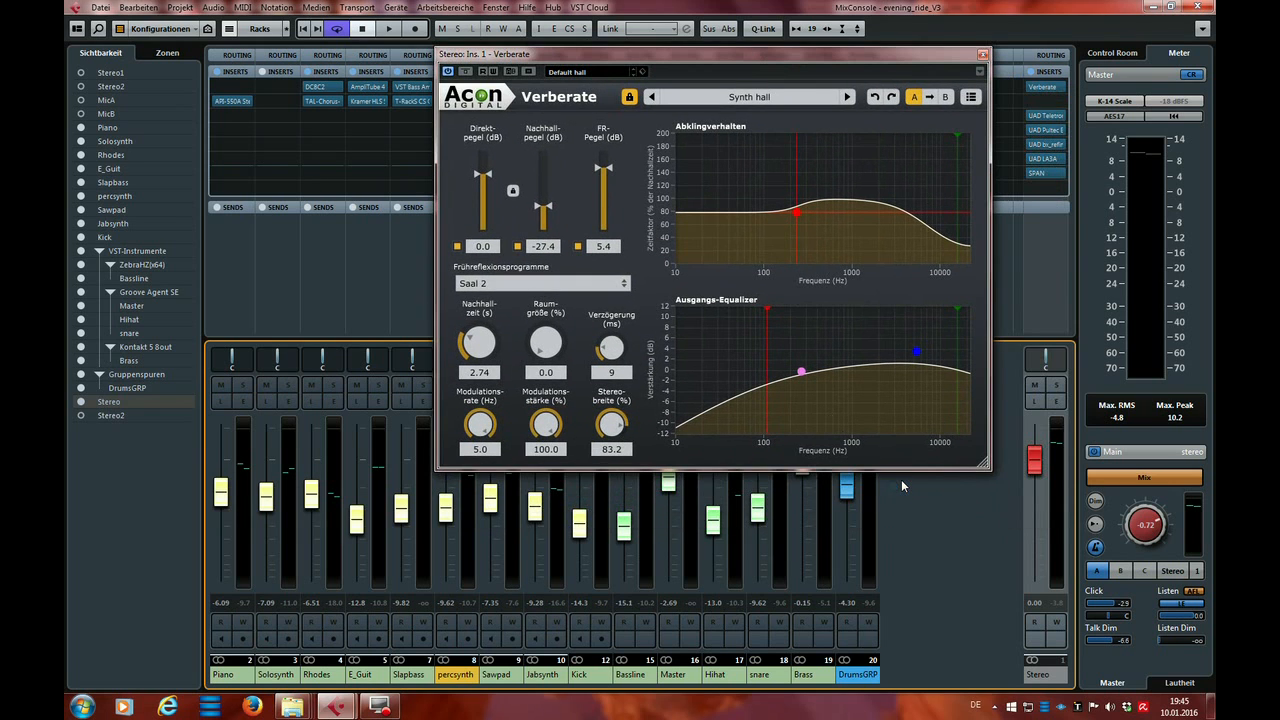
Start playback, extend the project's cycle range to bar 65 so it includes the Break part, and return to the mixer.
{"action": "key", "text": "space"}
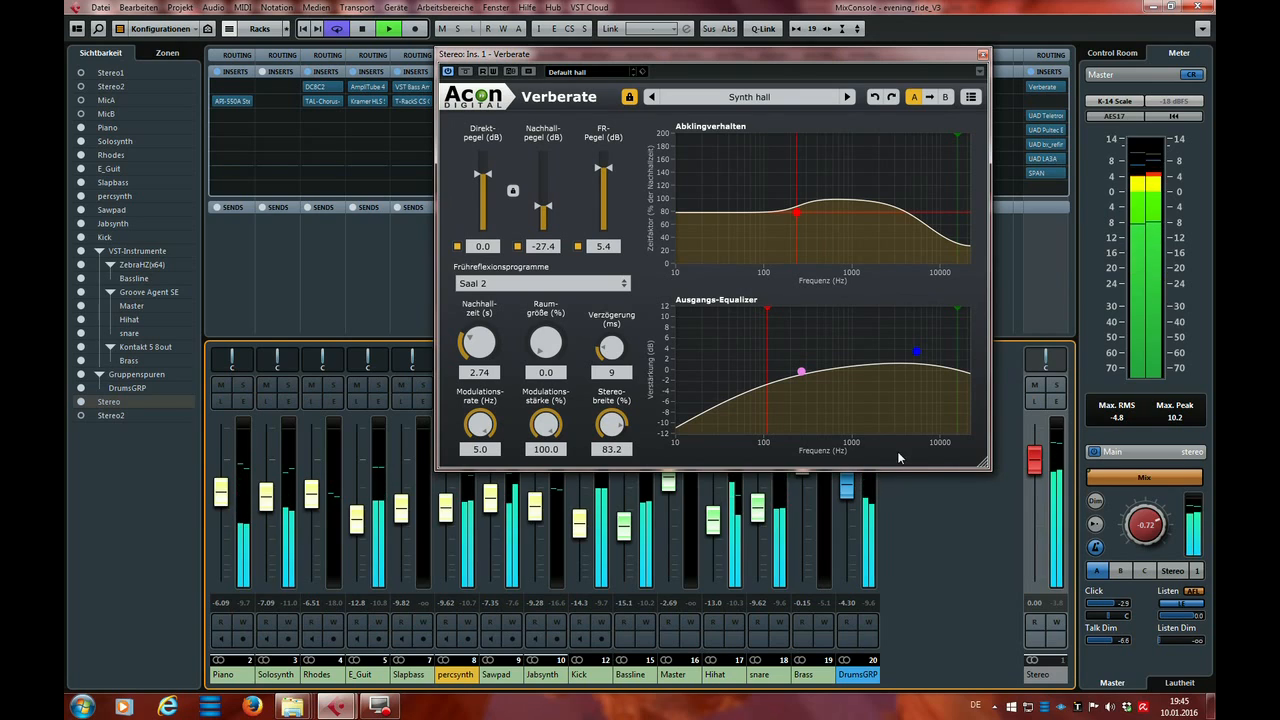
{"action": "key", "text": "F3"}
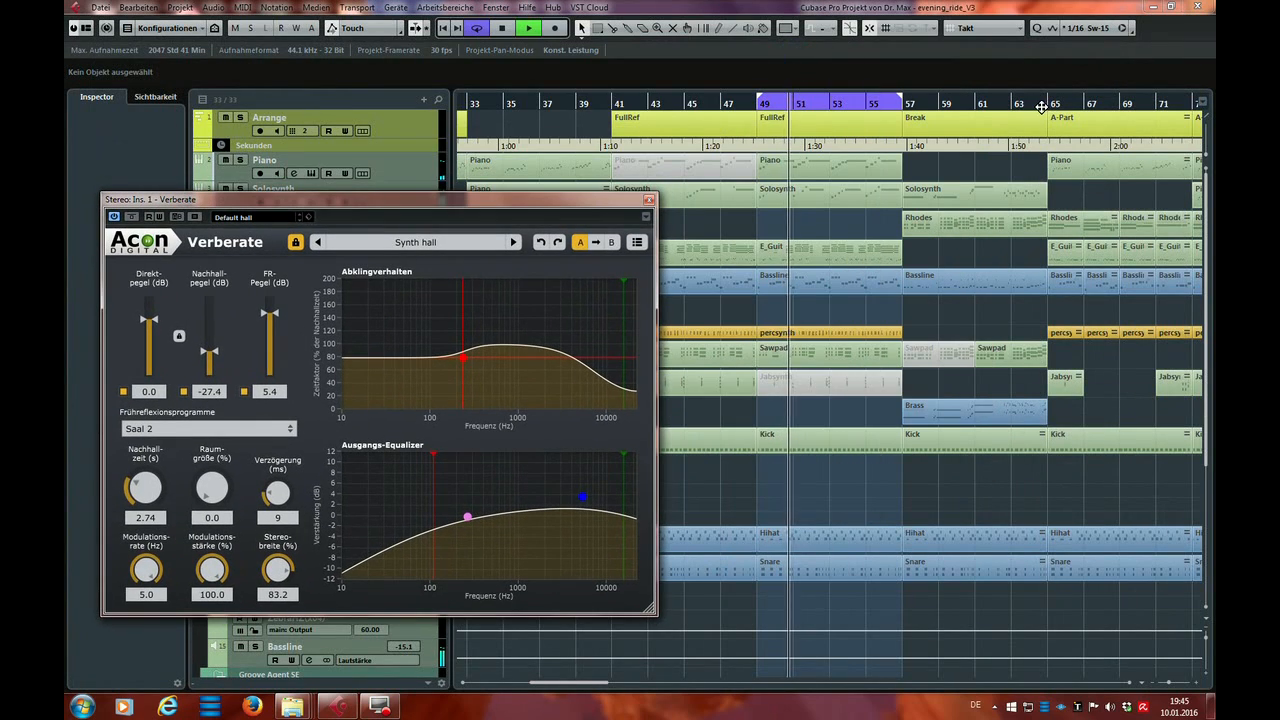
{"action": "left_click", "coordinate": [1048, 105], "text": "alt"}
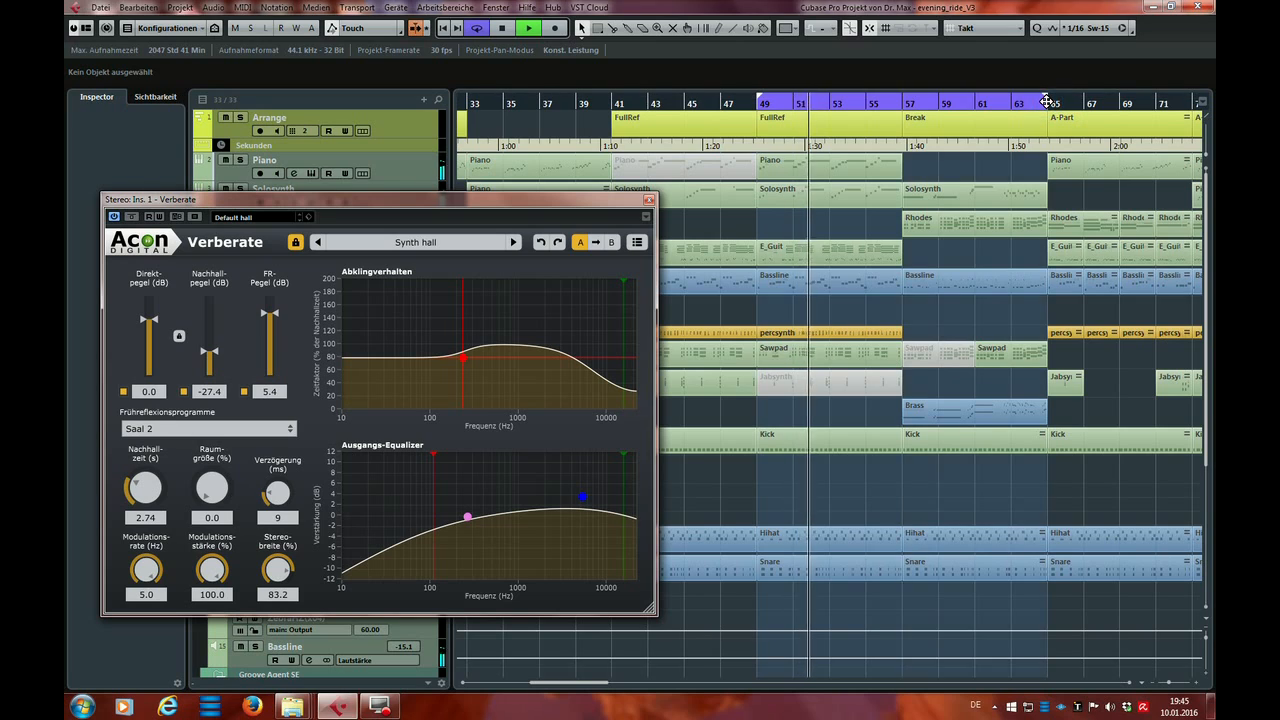
{"action": "key", "text": "F3"}
Reposition the Verberate editor clear of the Stereo inserts, and lower the Control Room level to -6.37.
{"action": "left_click_drag", "start_coordinate": [558, 199], "coordinate": [915, 111]}
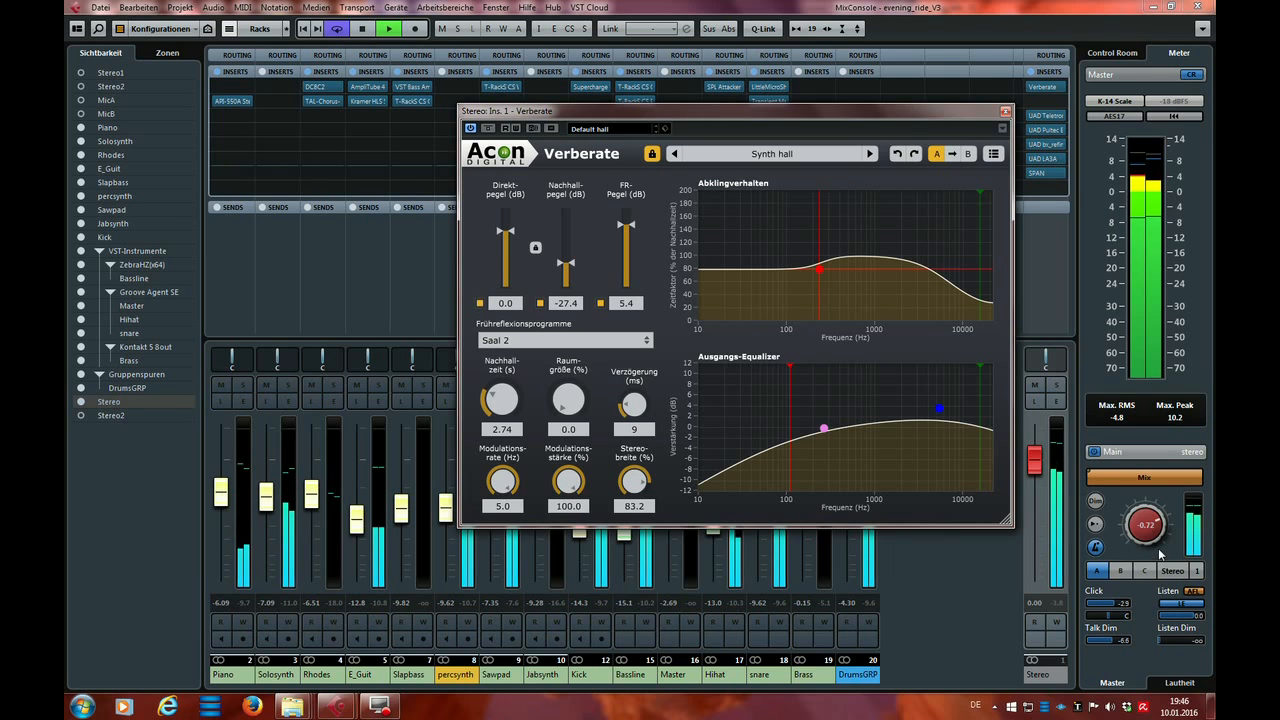
{"action": "left_click_drag", "start_coordinate": [1150, 525], "coordinate": [1151, 531]}
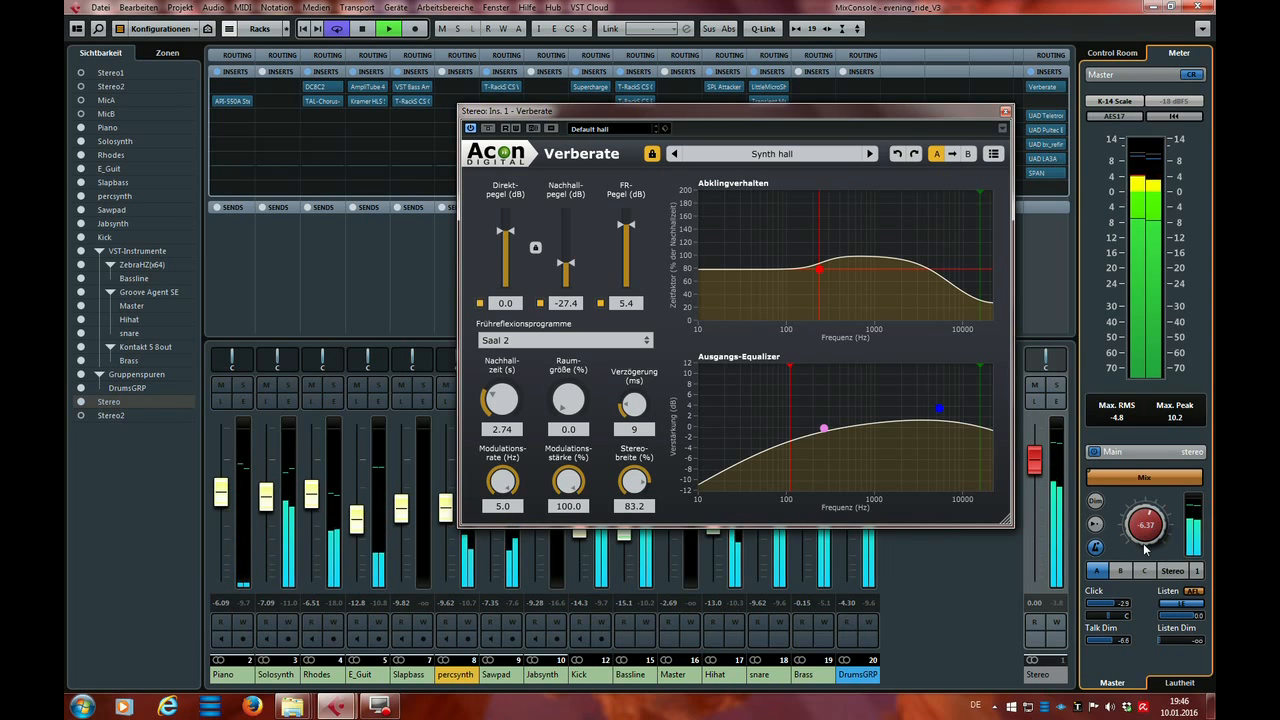
Set the Control Room level to -1.75, compare the Verberate reverb bypassed and active, and stop playback with its editor closed.
{"action": "scroll", "coordinate": [1151, 531], "scroll_direction": "down", "scroll_amount": 2}
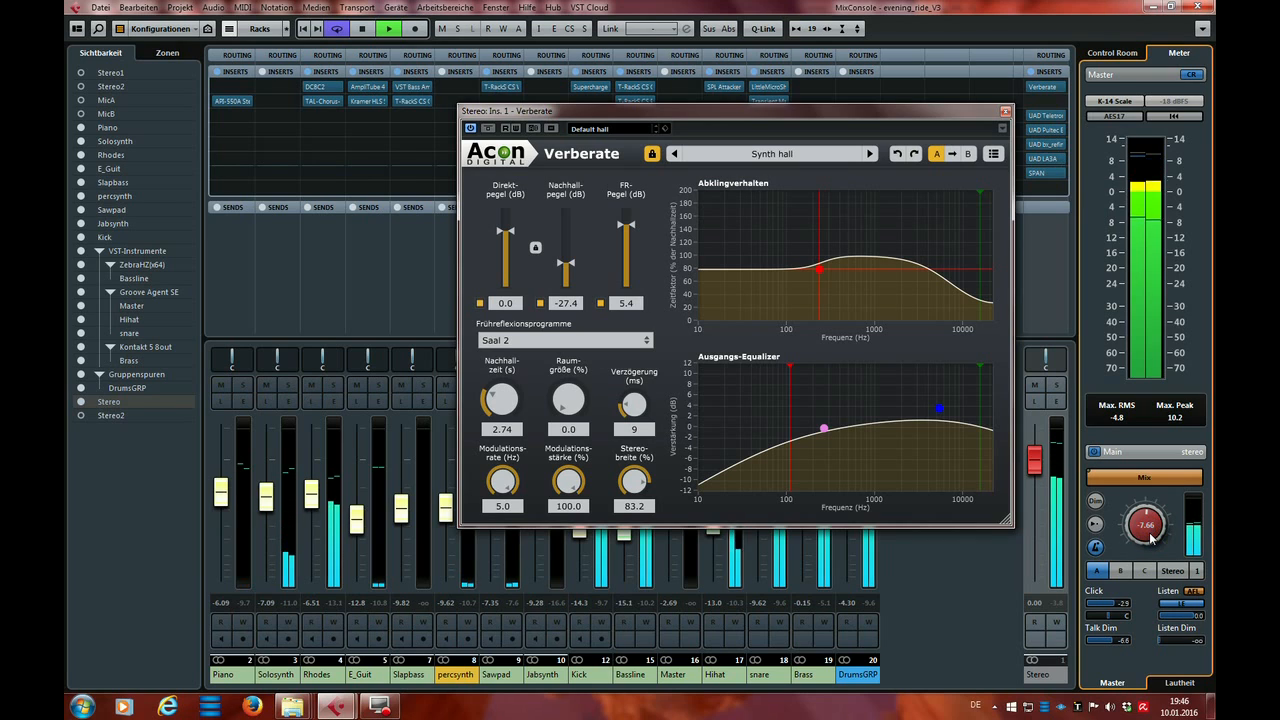
{"action": "mouse_move", "coordinate": [1151, 531]}
{"action": "left_mouse_down"}
{"action": "mouse_move", "coordinate": [1156, 515]}
{"action": "mouse_move", "coordinate": [1151, 533]}
{"action": "left_mouse_up"}
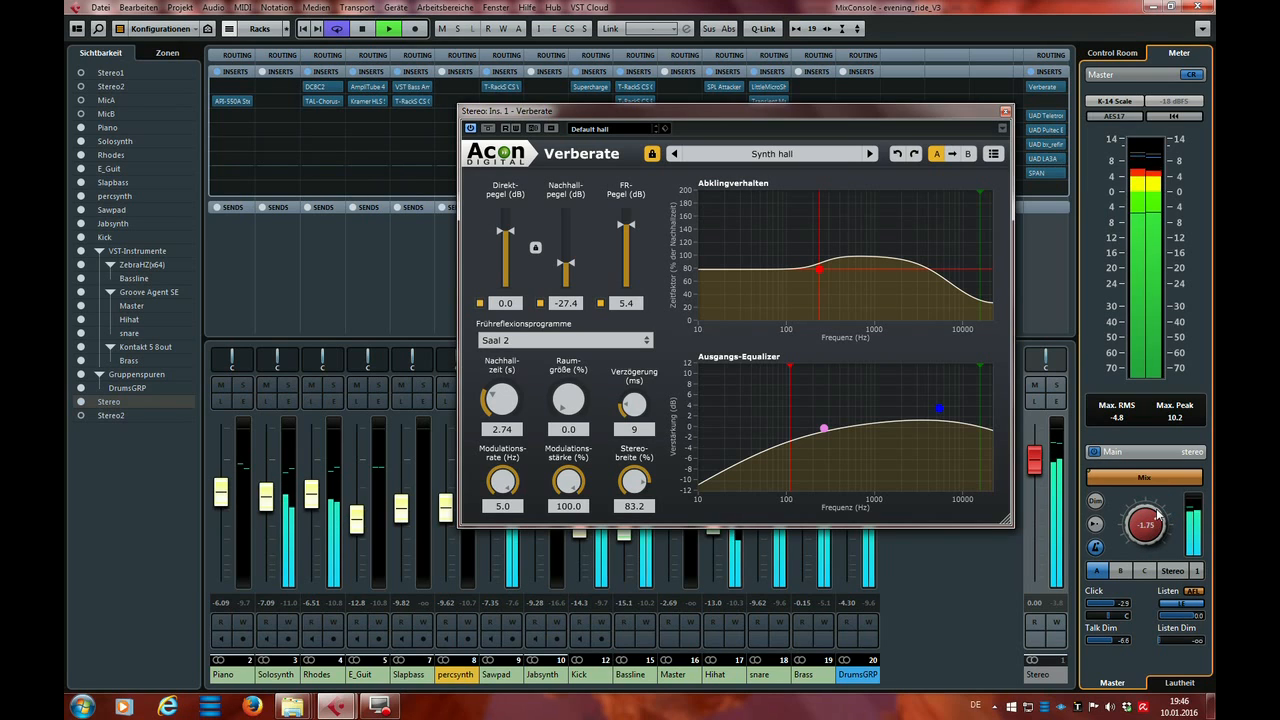
{"action": "left_click", "coordinate": [488, 129]}
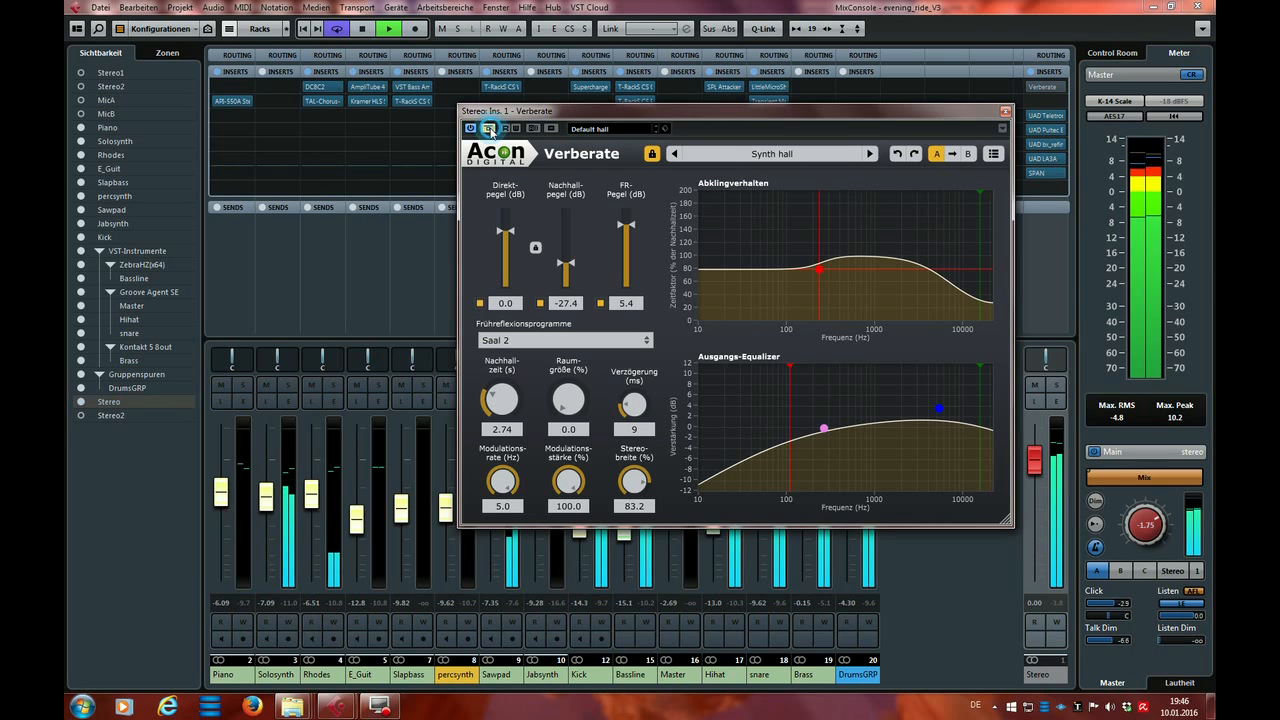
{"action": "left_click", "coordinate": [489, 130]}
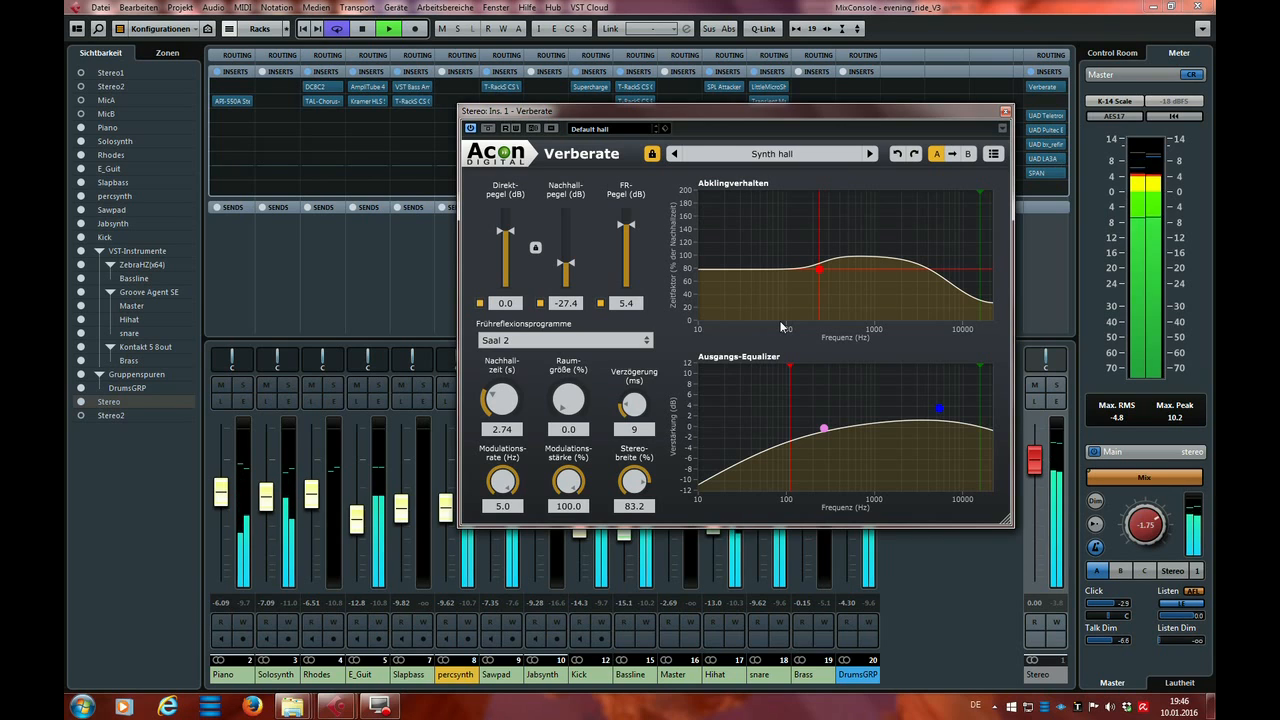
{"action": "key", "text": "space"}
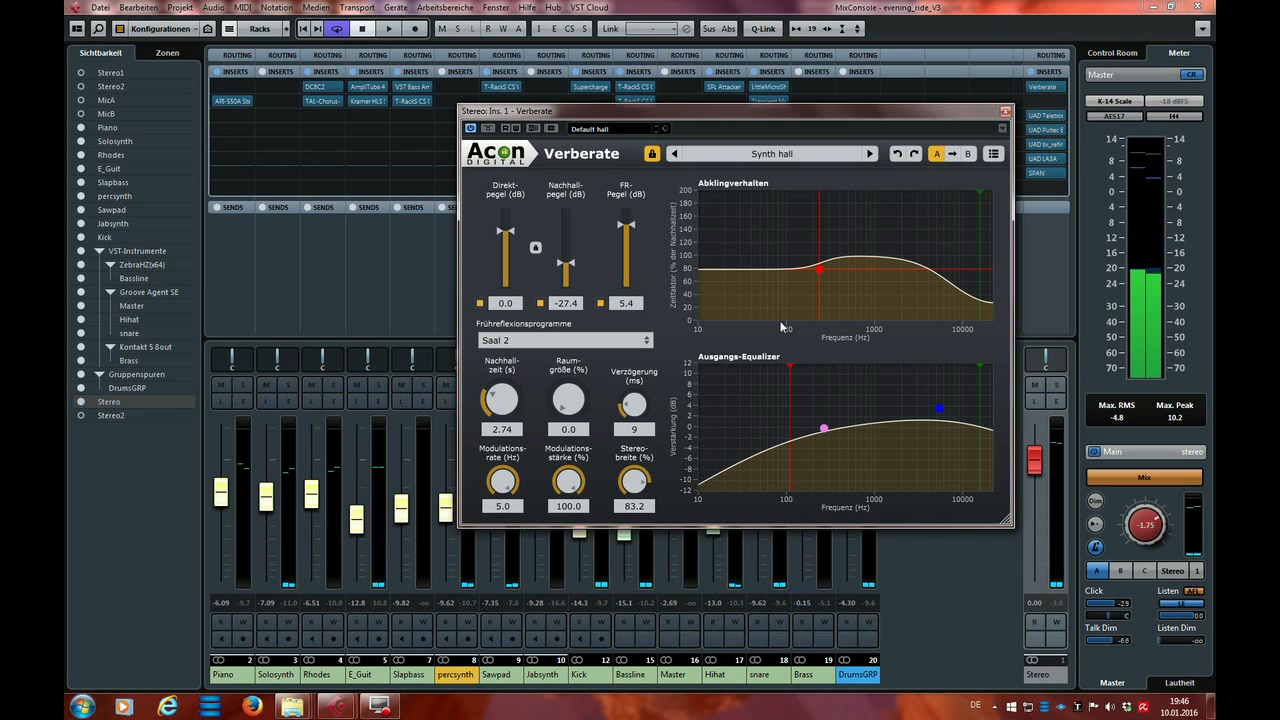
{"action": "left_click", "coordinate": [947, 478]}
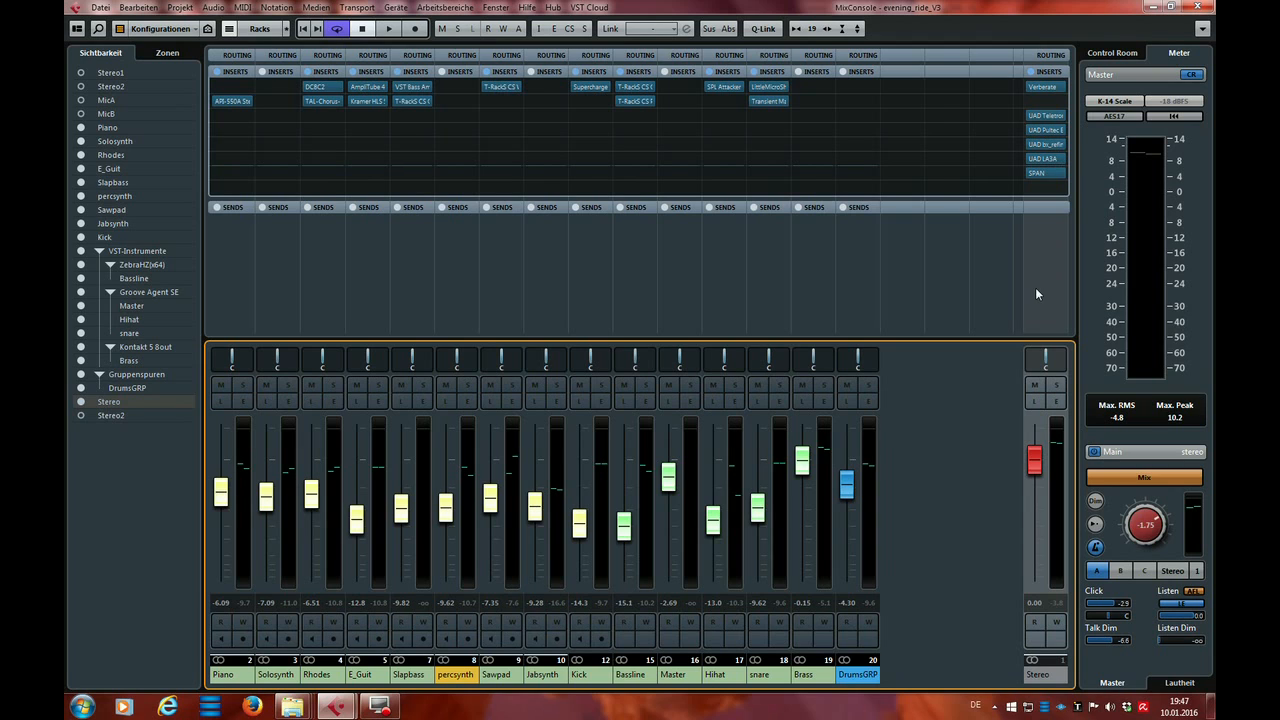
Play the mix and compare the Stereo output's whole insert chain bypassed and active twice, stopping playback with all inserts active.
{"action": "key", "text": "space"}
{"action": "mouse_move", "coordinate": [1033, 116]}
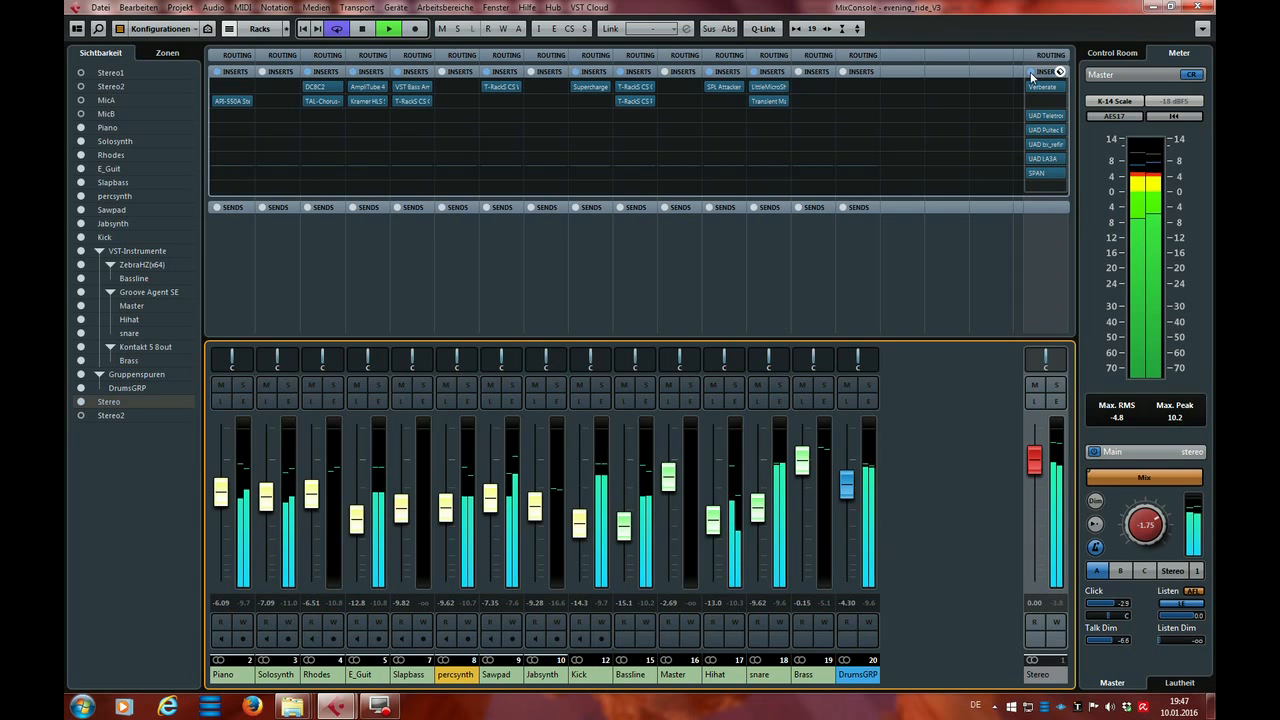
{"action": "left_click", "coordinate": [1032, 75]}
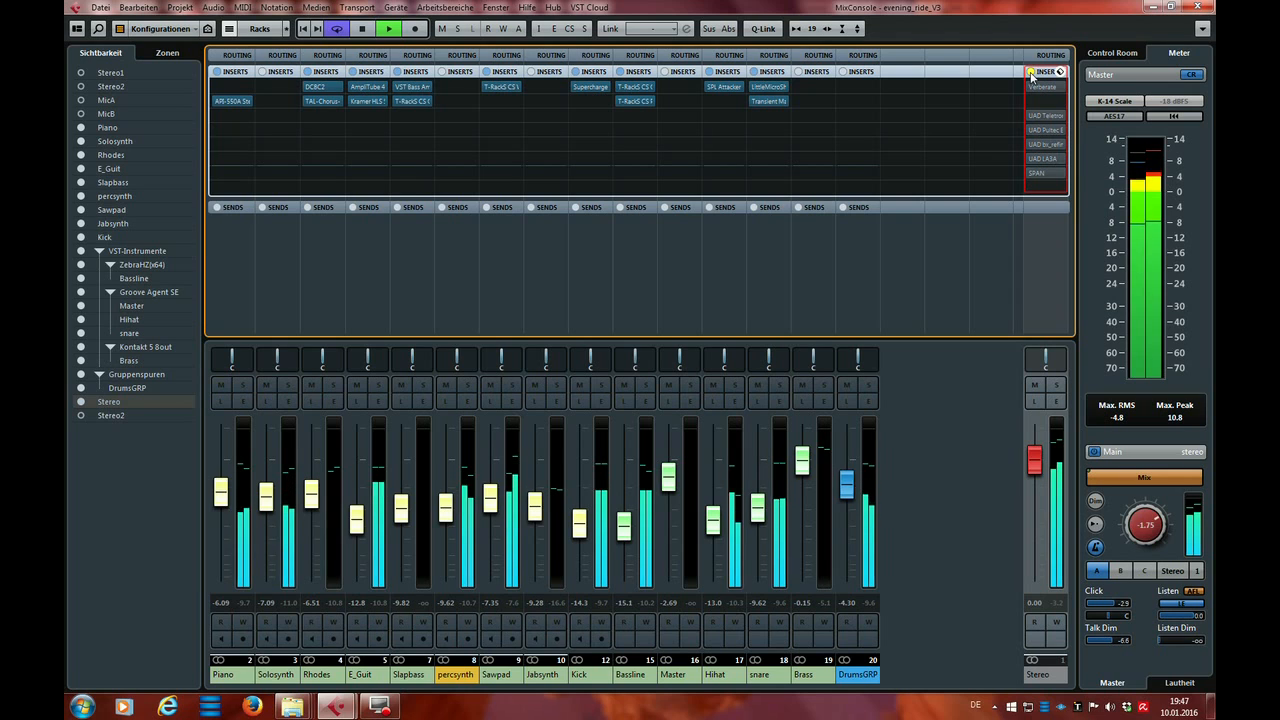
{"action": "left_click", "coordinate": [1030, 72]}
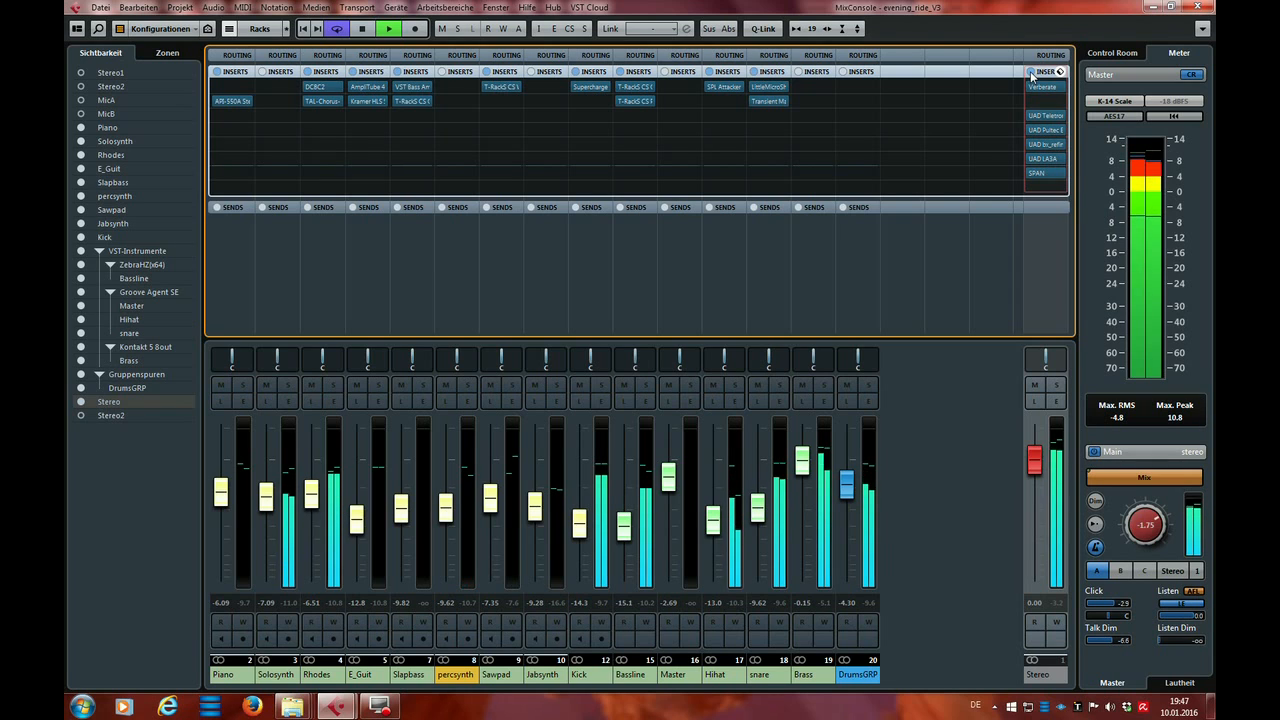
{"action": "left_click", "coordinate": [1031, 72]}
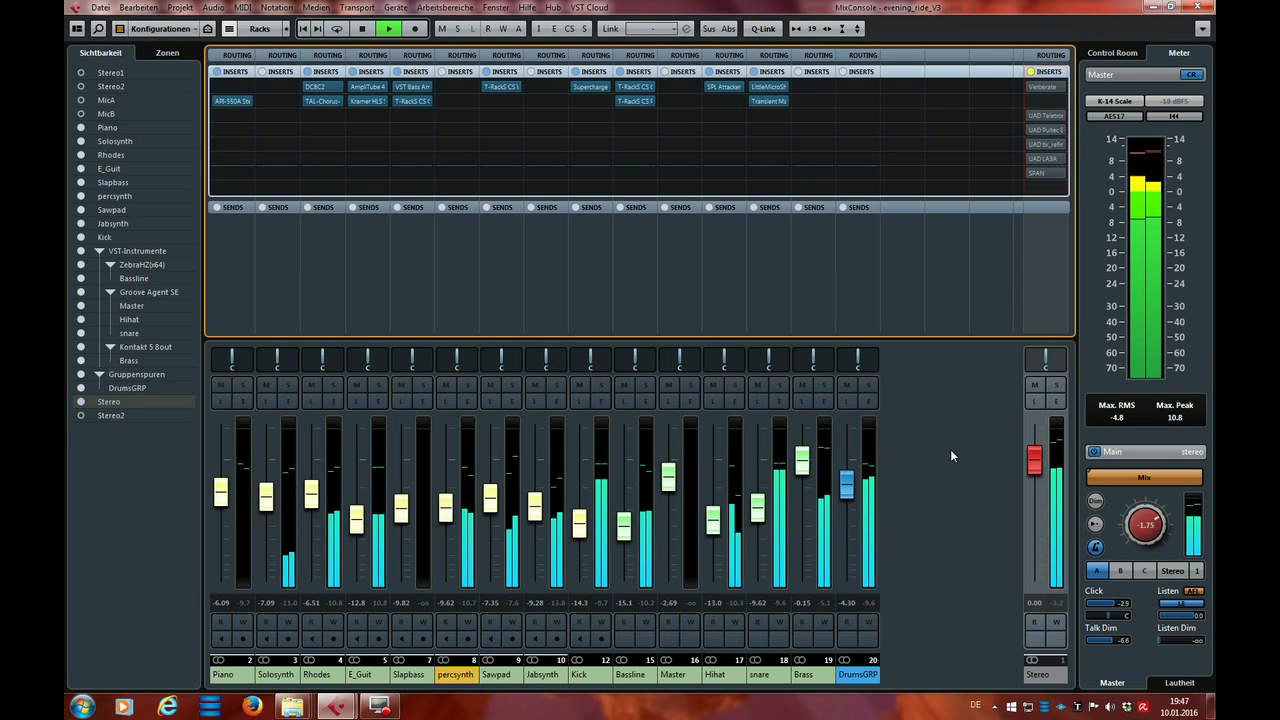
{"action": "left_click", "coordinate": [1031, 72]}
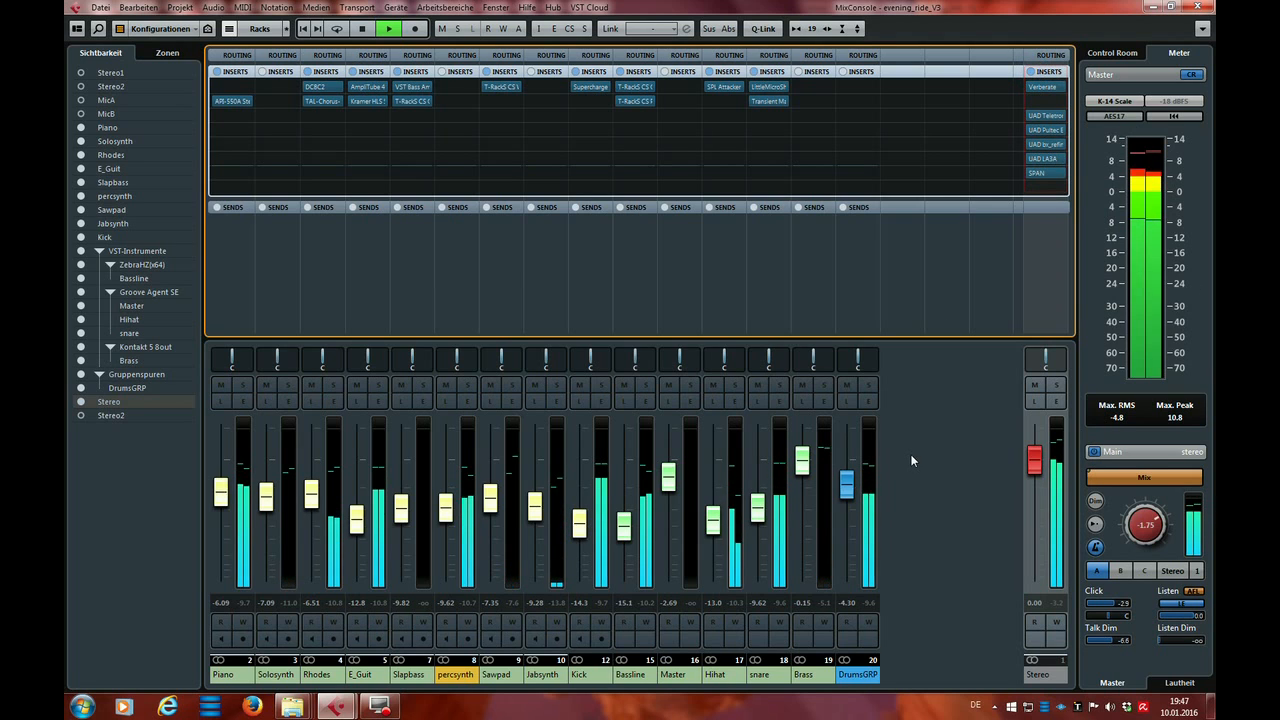
{"action": "key", "text": "space"}
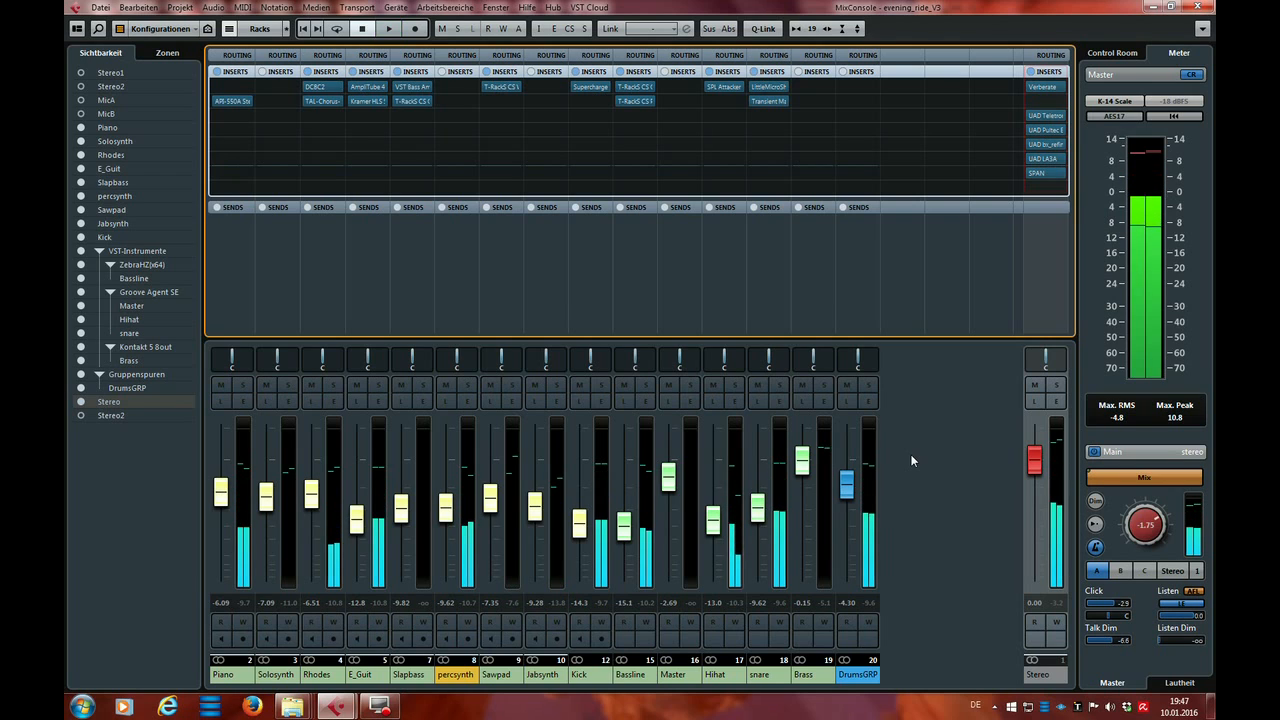